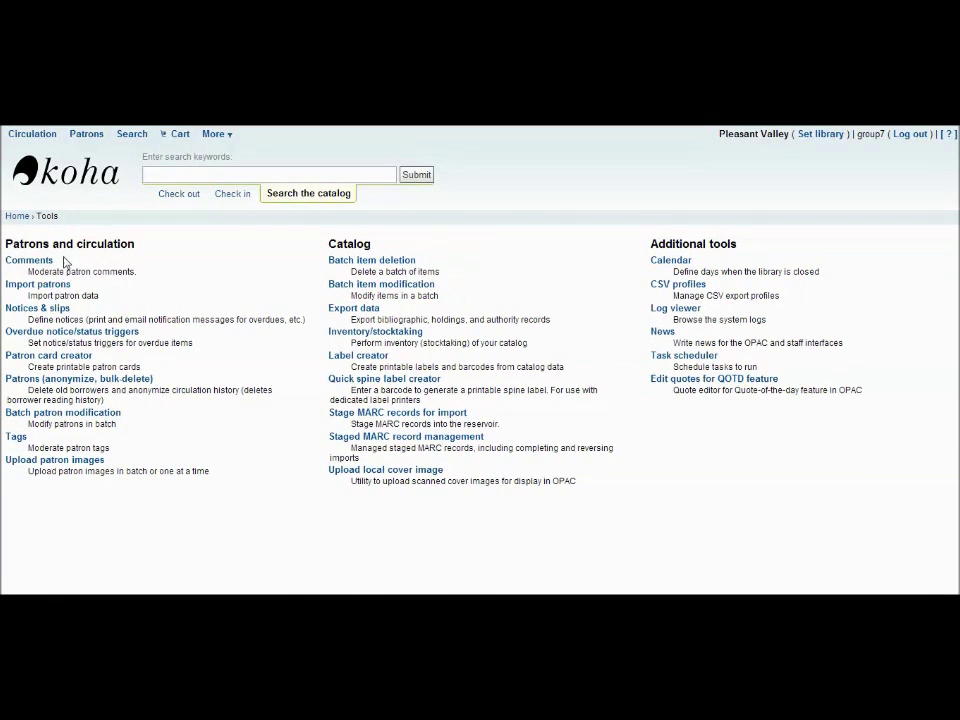
# Open the Comments moderation tool under Patrons and circulation on the Tools page.
pyautogui.click(41, 263)
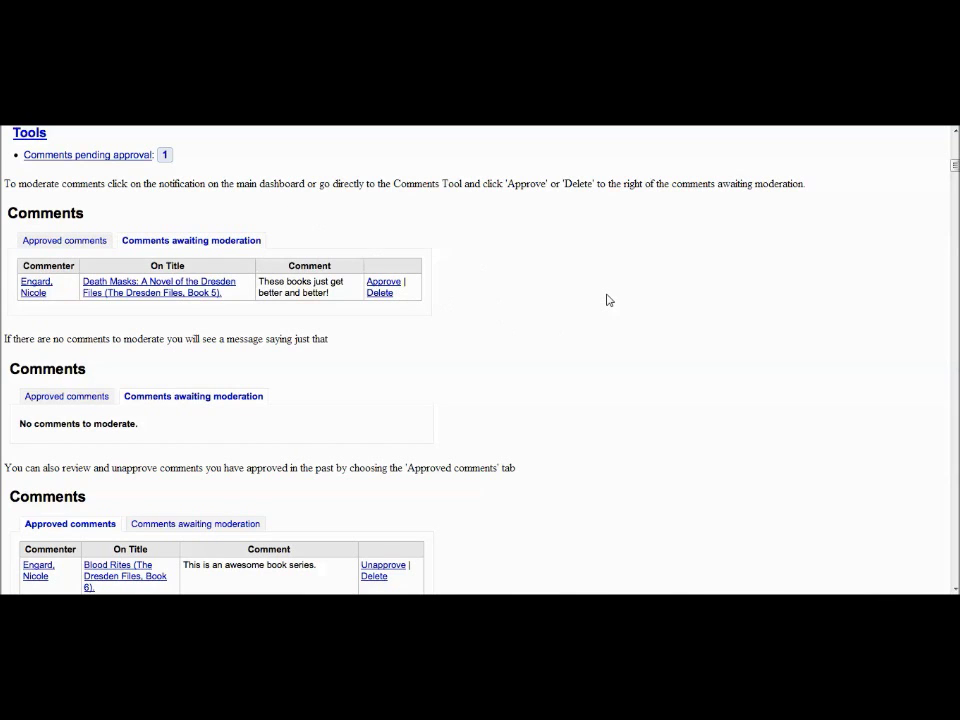
# Scroll the manual's comment moderation page past the approved comments table to Patron Import.
pyautogui.scroll(-4, 607, 300)
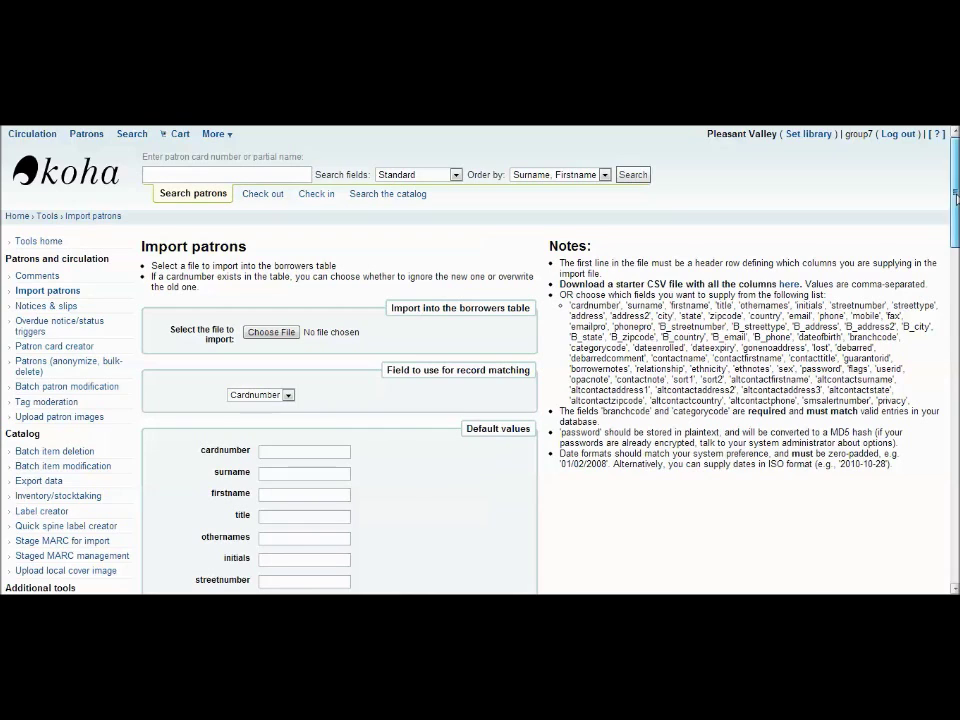
# Run the patron import with 'Overwrite the existing one with this' chosen for matching records.
pyautogui.moveTo(955, 197); pyautogui.dragTo(955, 254)
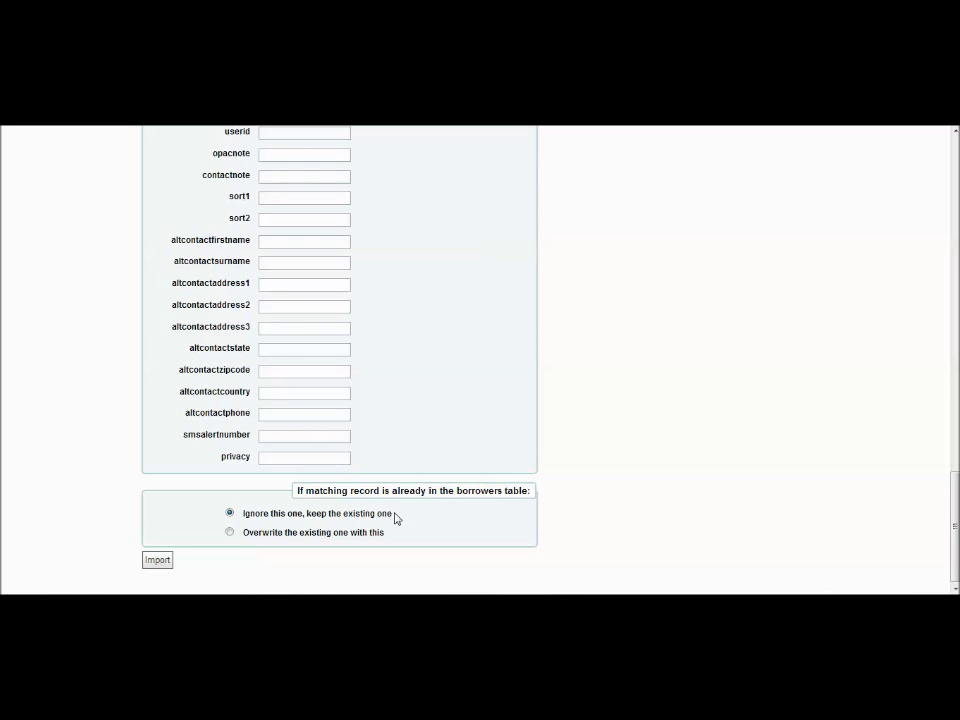
pyautogui.click(230, 533)
pyautogui.click(150, 560)
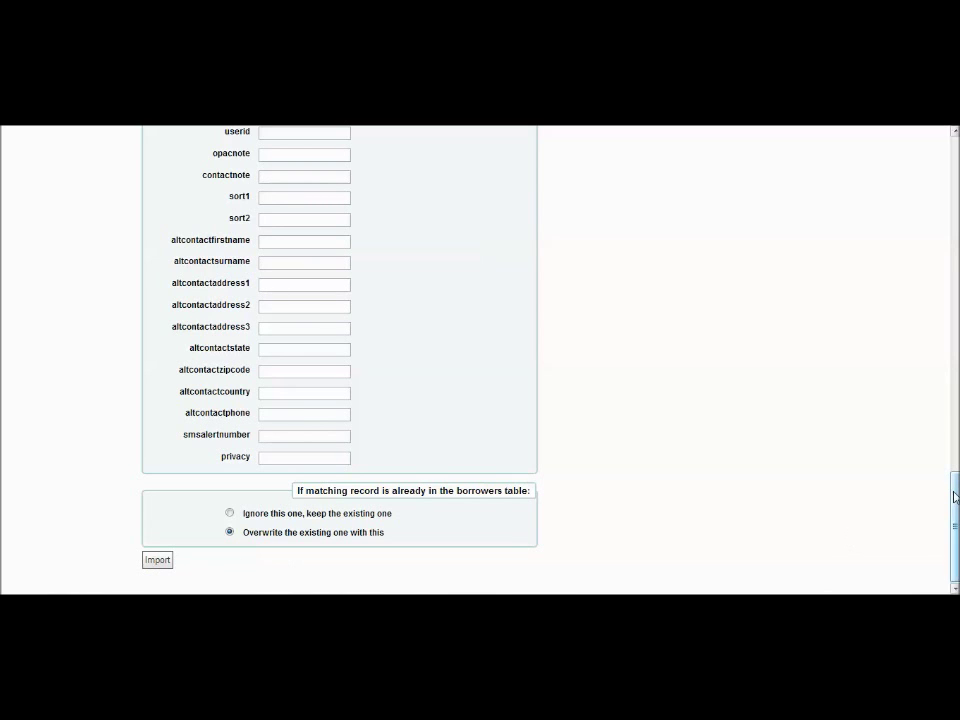
pyautogui.click(957, 347)
pyautogui.scroll(10, 957, 347)
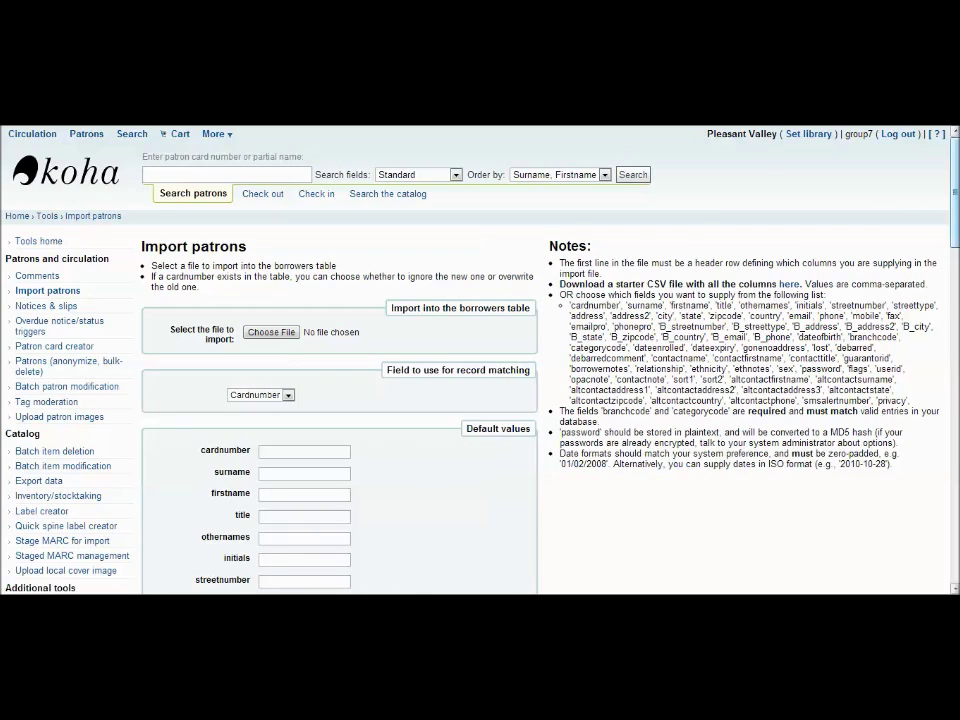
pyautogui.scroll(-15, 475, 360)
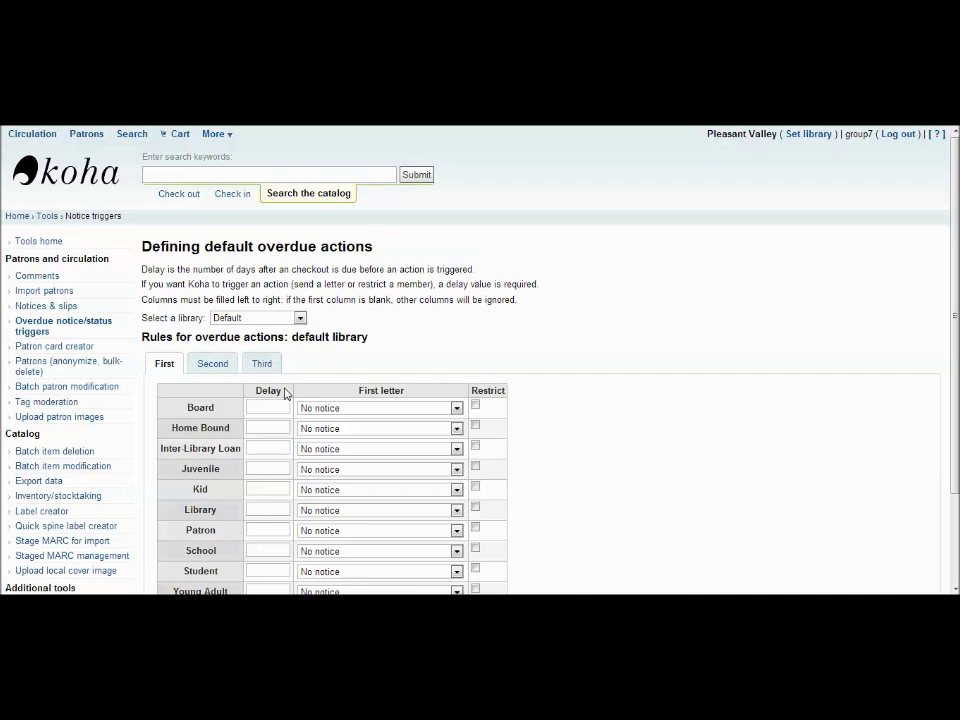
# Set the Board category's first overdue delay to 4 days, keeping No notice.
pyautogui.click(275, 405)
pyautogui.write('4')
pyautogui.click(594, 302)
pyautogui.click(456, 408)
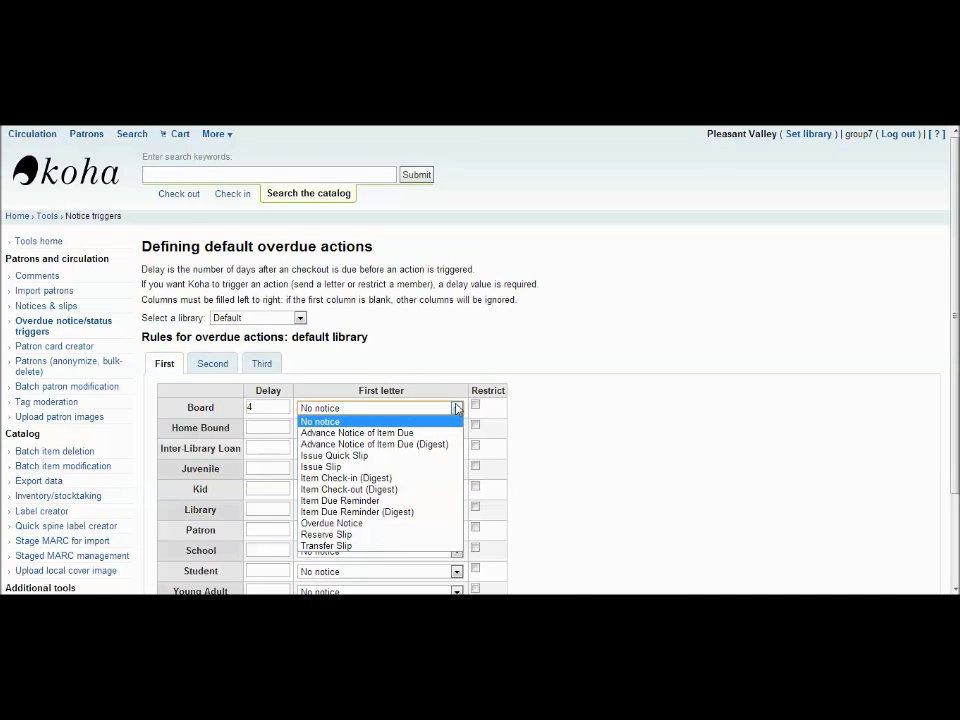
pyautogui.click(508, 356)
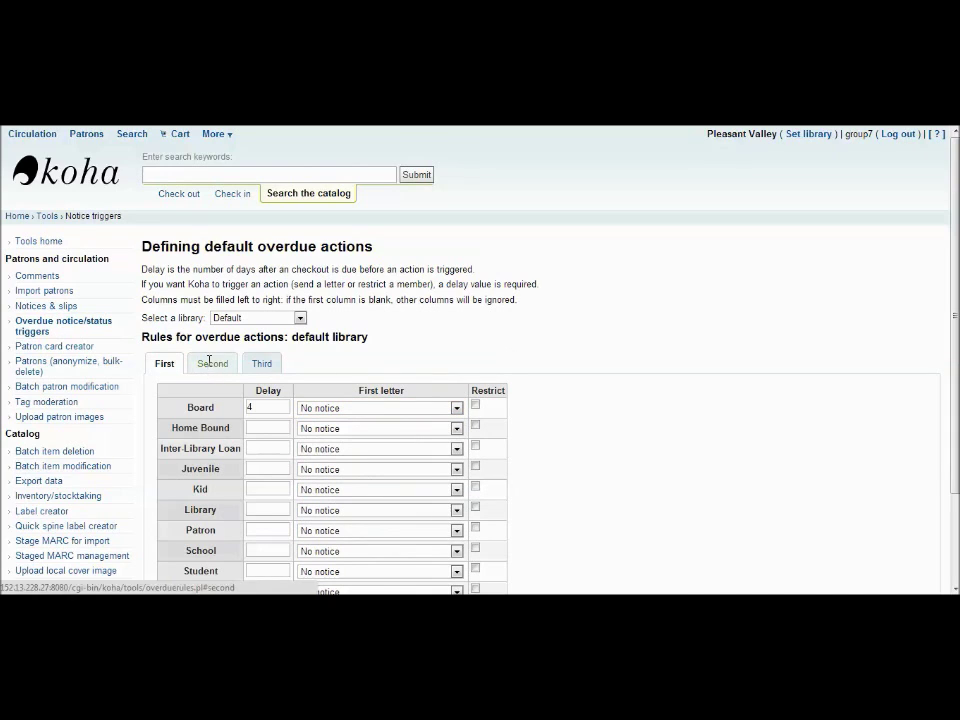
# Check the Second and Third tabs, then tick Restrict for Board on the First tab.
pyautogui.click(211, 362)
pyautogui.click(253, 364)
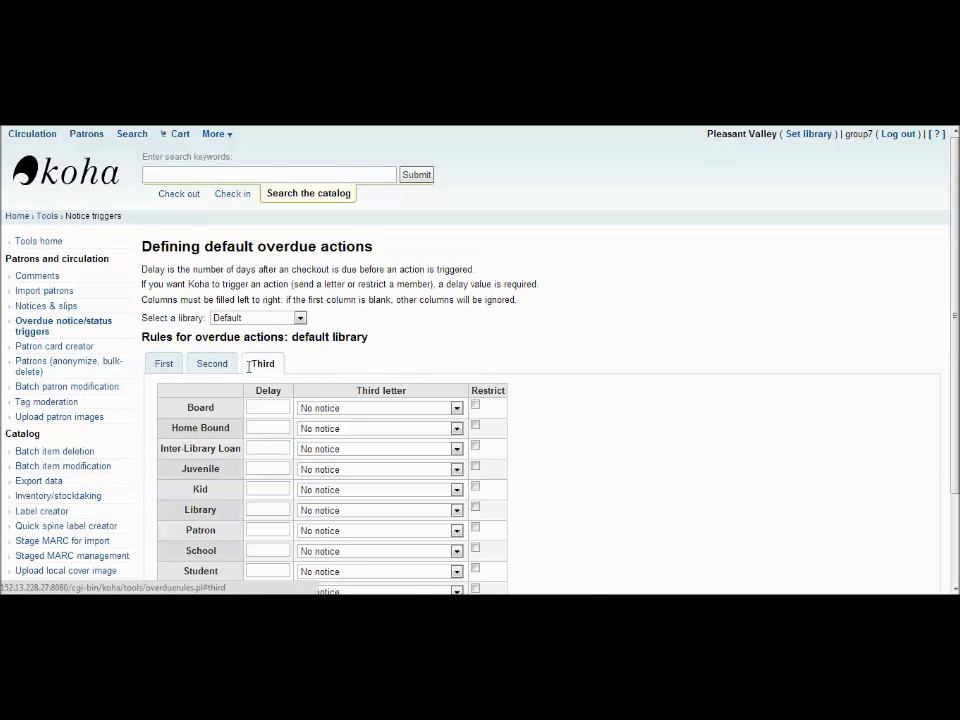
pyautogui.click(162, 370)
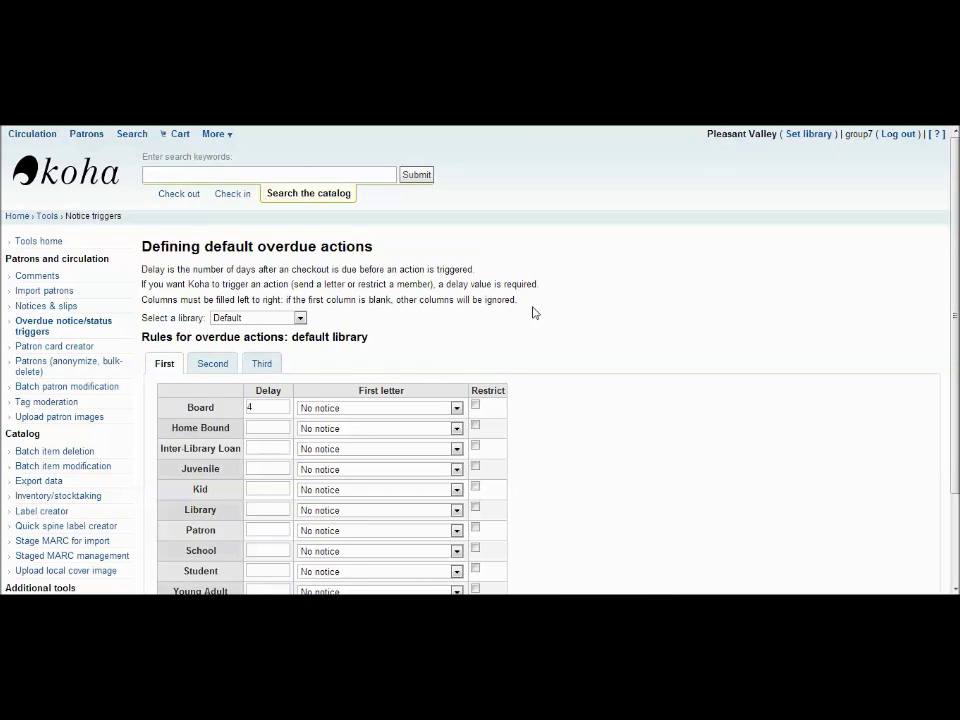
pyautogui.click(476, 405)
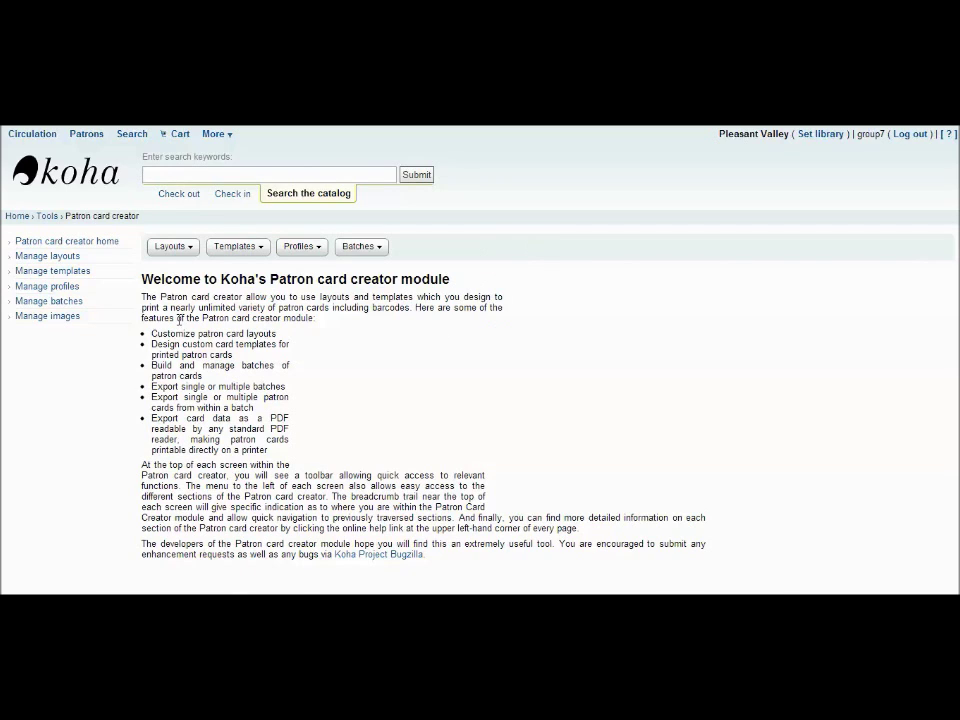
# Start a new patron card layout via Layouts > New layout and enable Field 1.
pyautogui.click(185, 247)
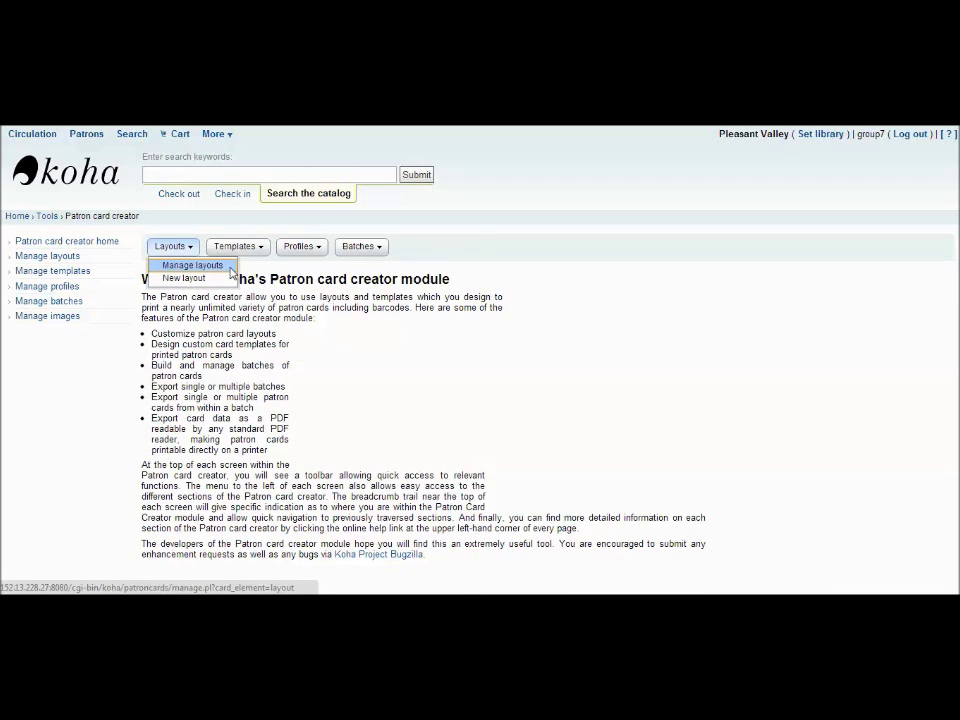
pyautogui.click(225, 279)
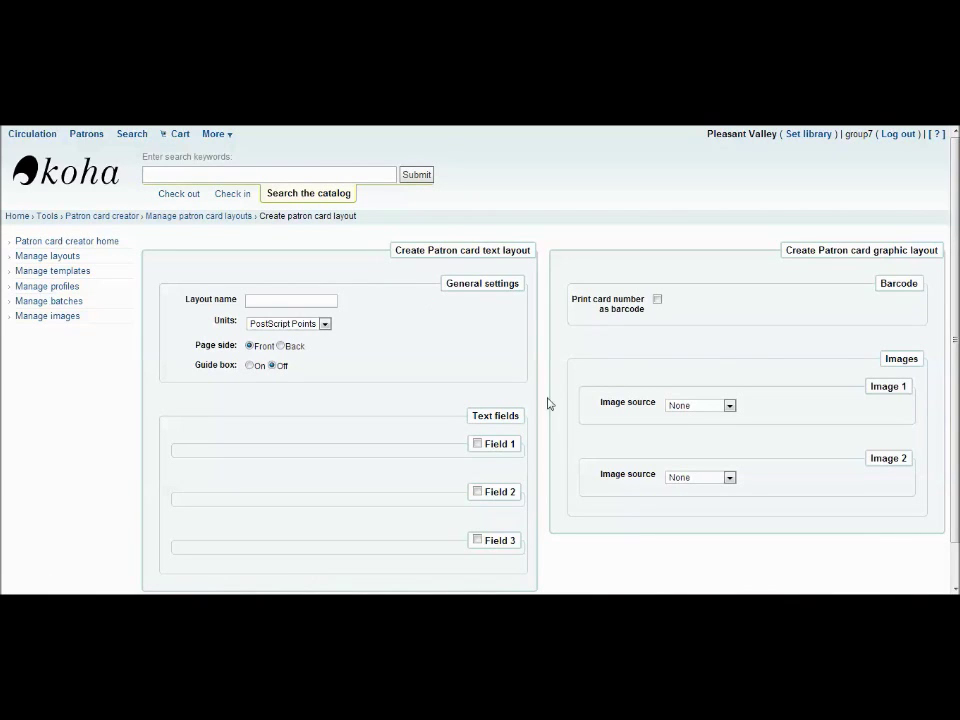
pyautogui.click(478, 444)
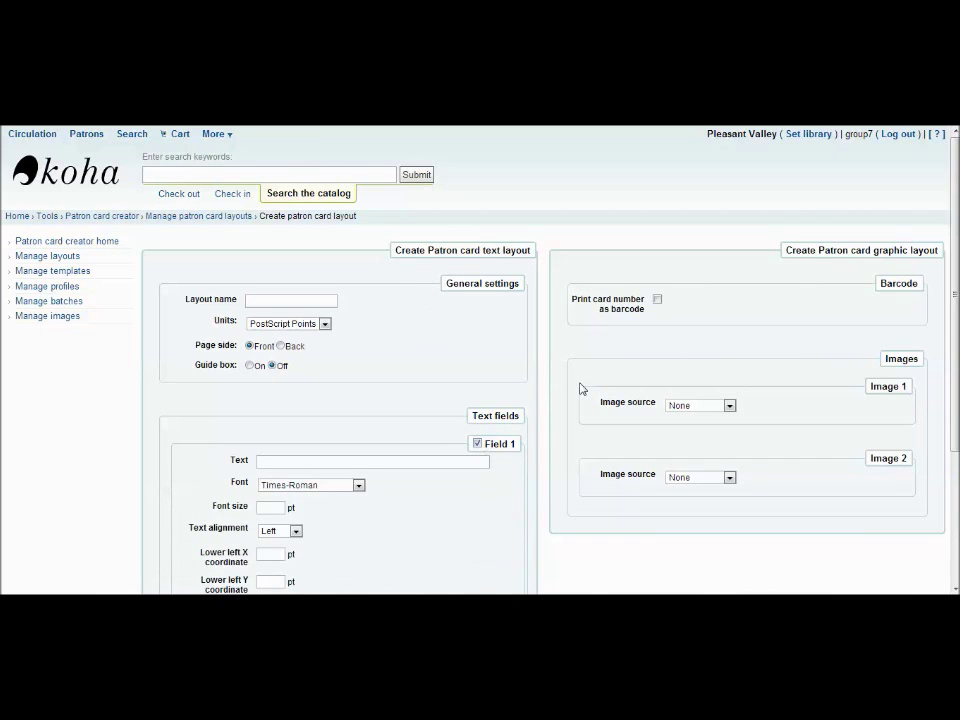
# Print the card number as a barcode and set Image 1's source to Patron Image.
pyautogui.click(657, 299)
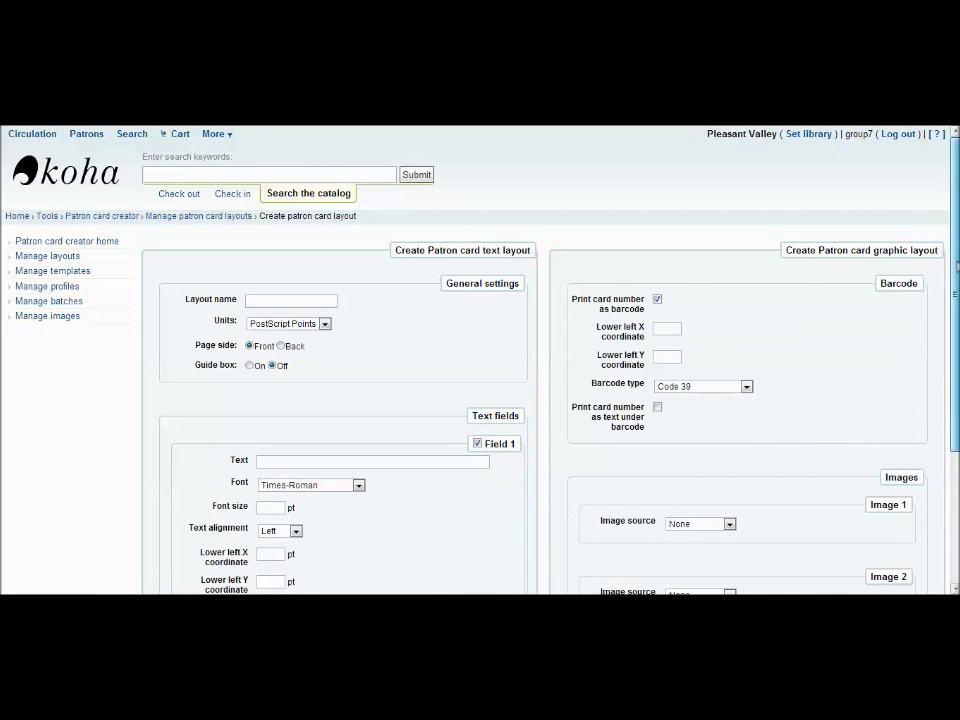
pyautogui.scroll(-2, 741, 405)
pyautogui.click(716, 430)
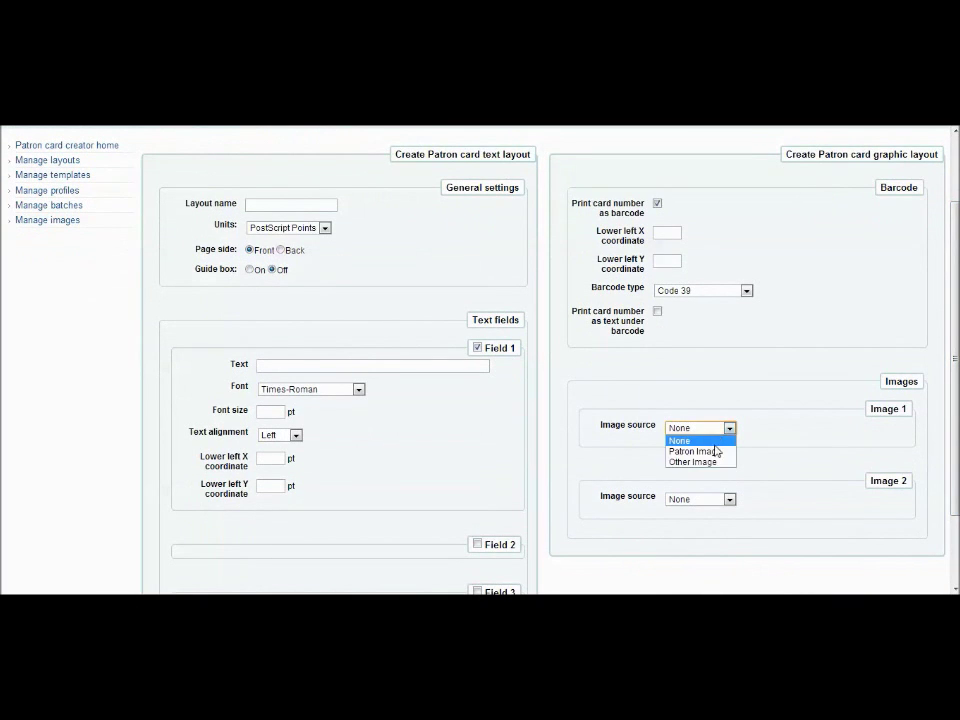
pyautogui.click(716, 452)
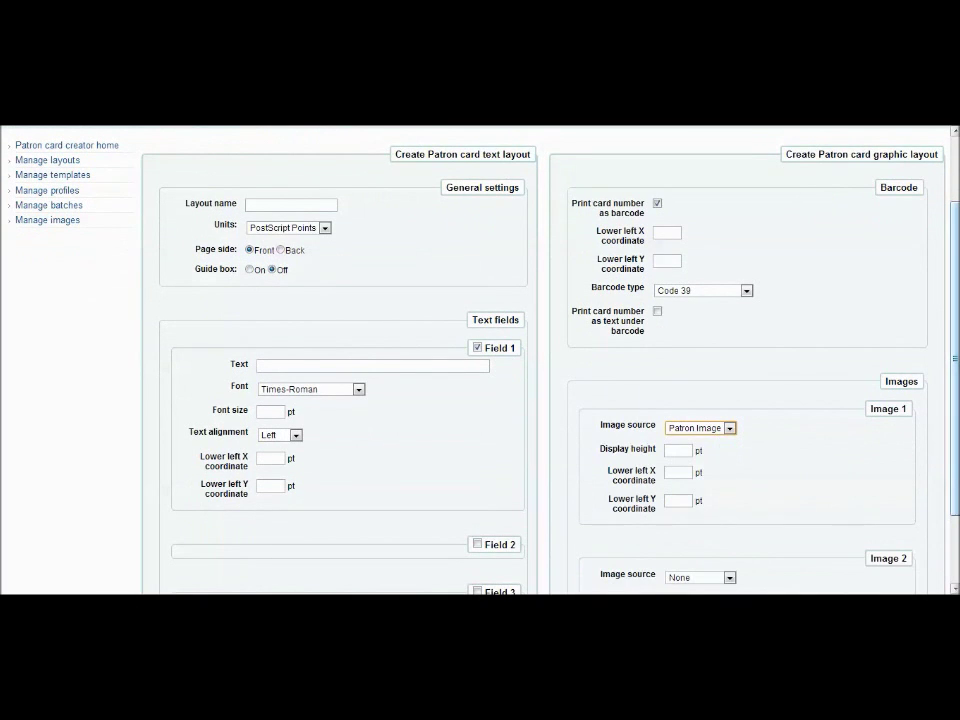
pyautogui.scroll(2, 956, 234)
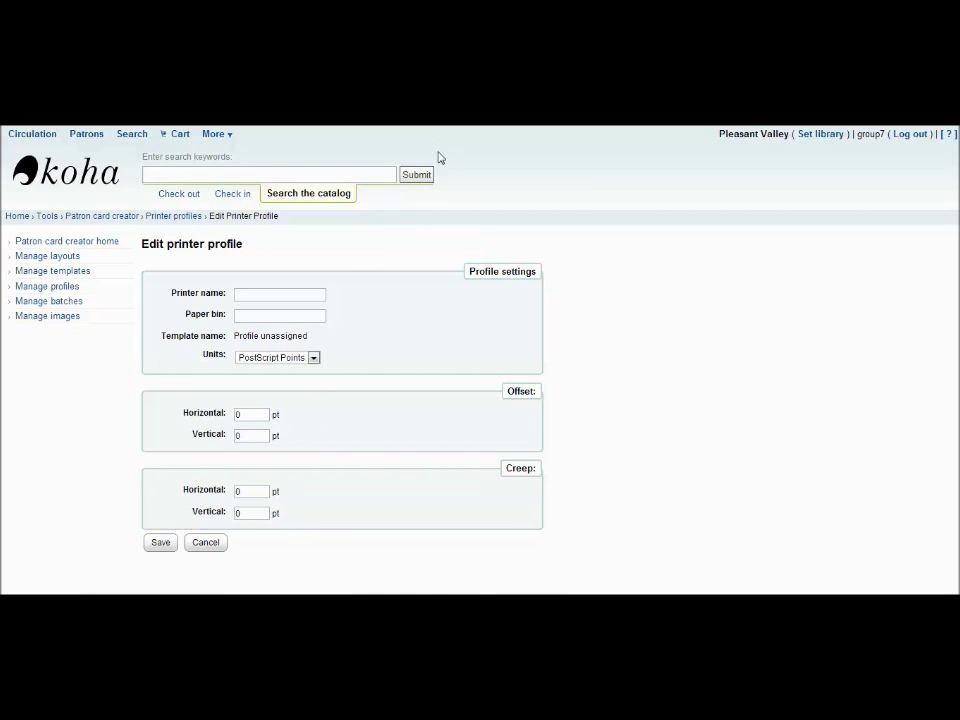
# Return to the Patron card creator home page without saving the printer profile.
pyautogui.click(133, 222)
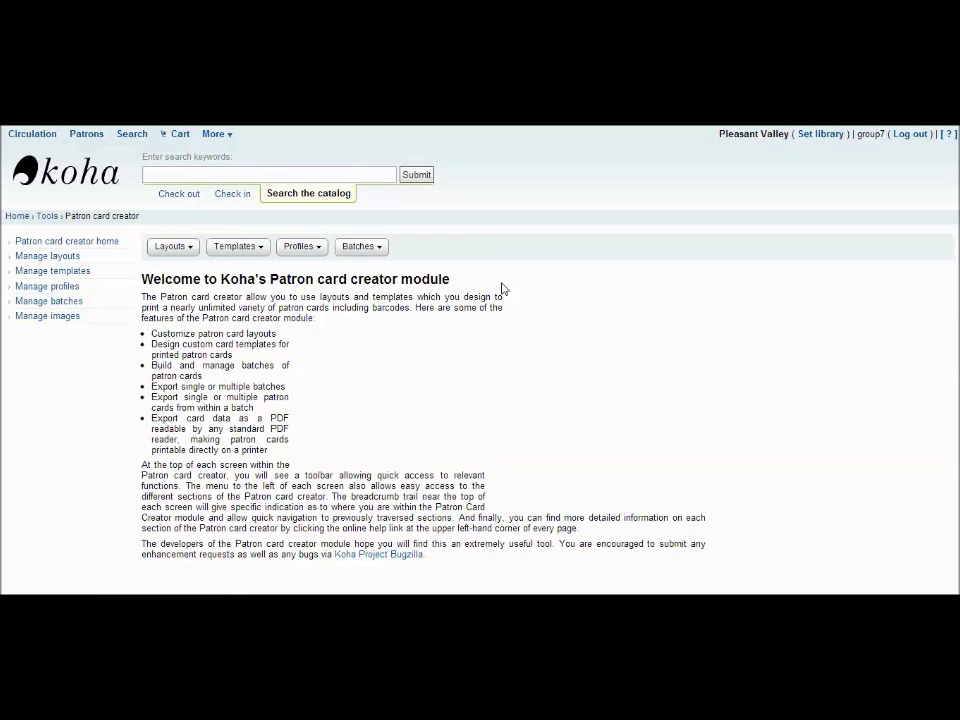
pyautogui.click(379, 250)
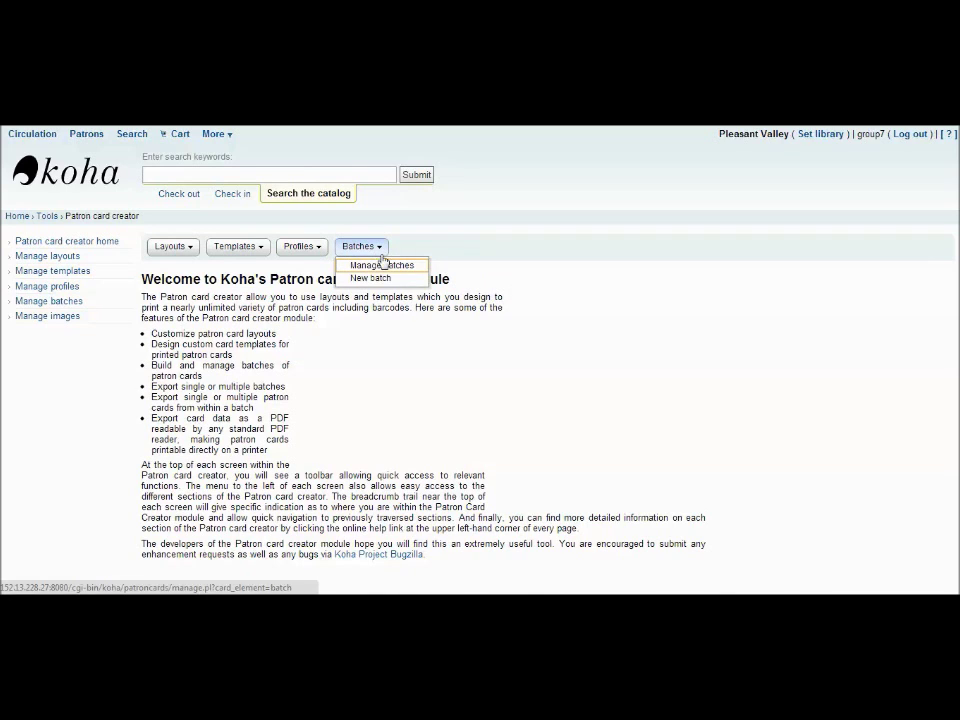
# Create new patron card batch 2 and begin adding patrons with Add item(s).
pyautogui.click(385, 279)
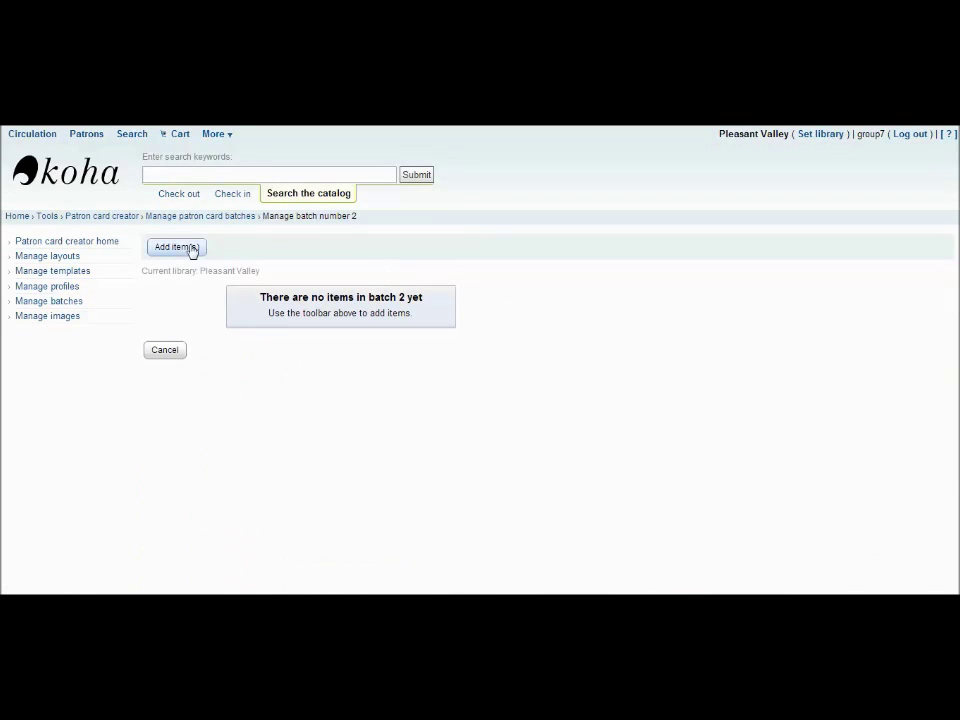
pyautogui.click(191, 248)
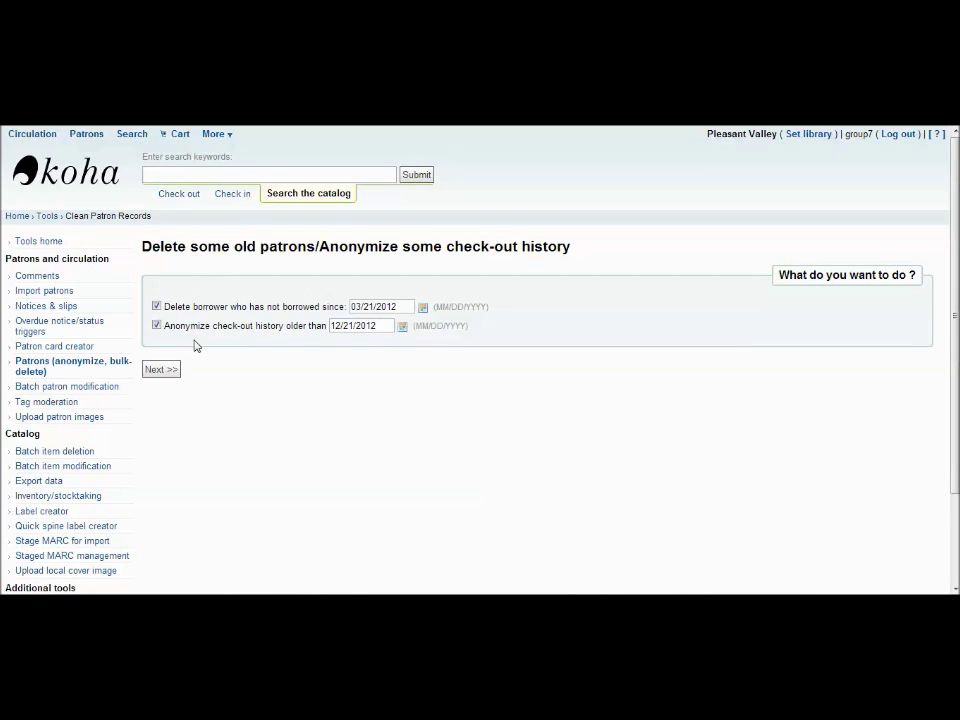
# Run the patron cleanup with cutoffs 03/21/2012 and 12/21/2012, confirming with Finish.
pyautogui.click(423, 308)
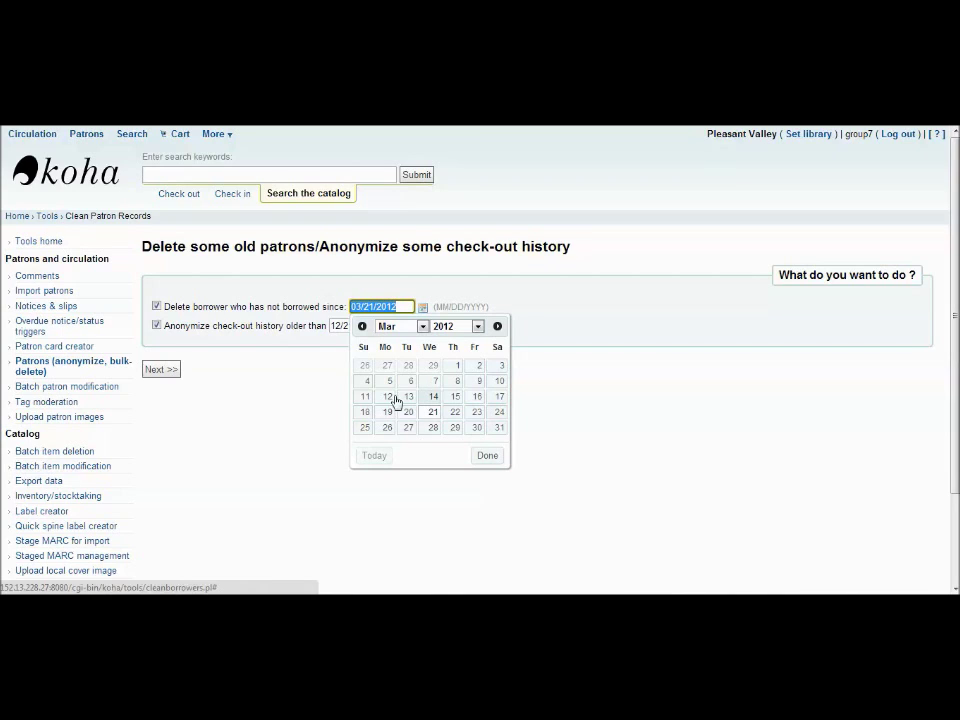
pyautogui.click(253, 399)
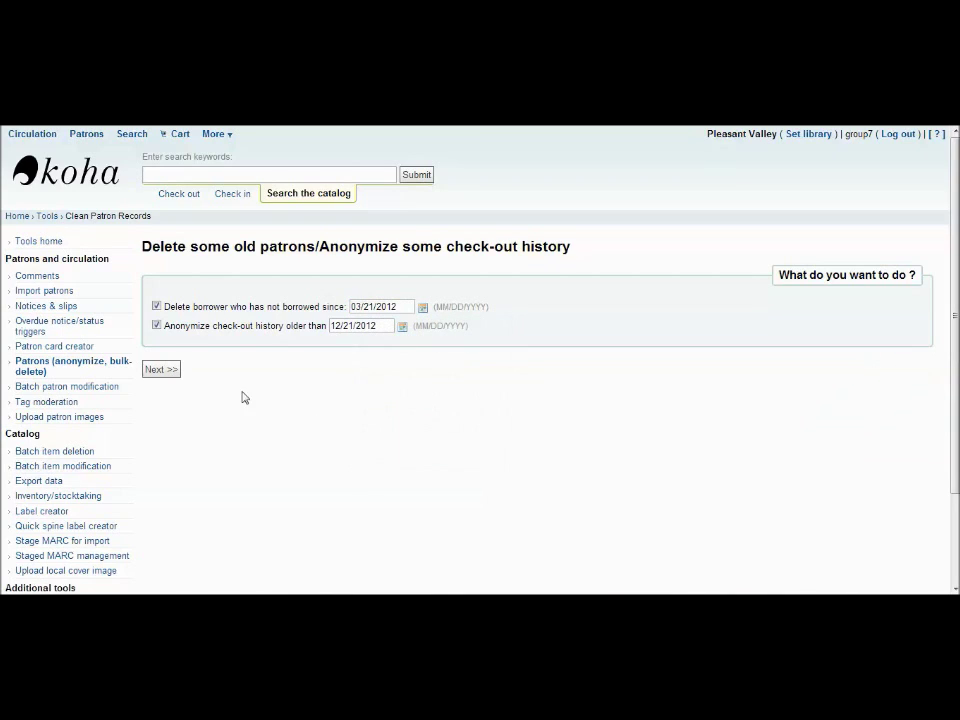
pyautogui.click(168, 376)
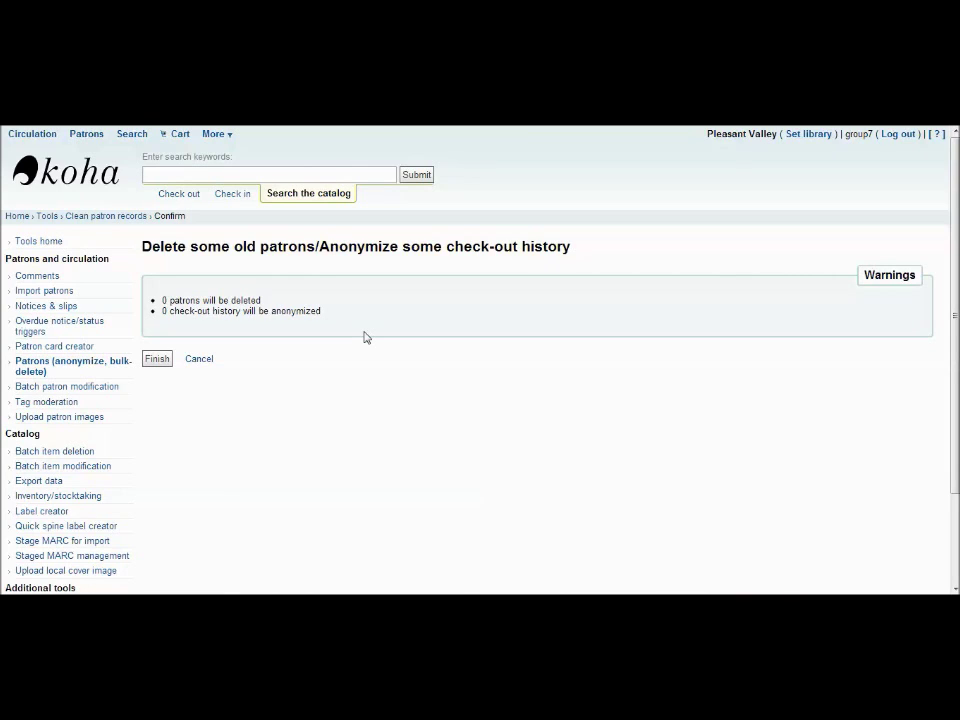
pyautogui.click(160, 364)
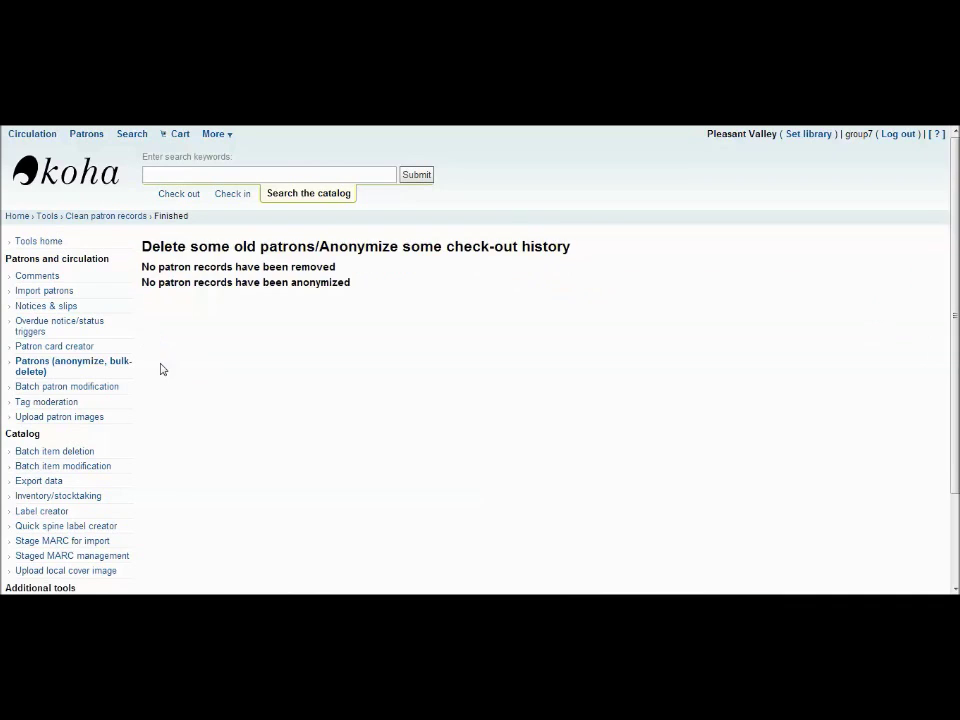
pyautogui.click(66, 386)
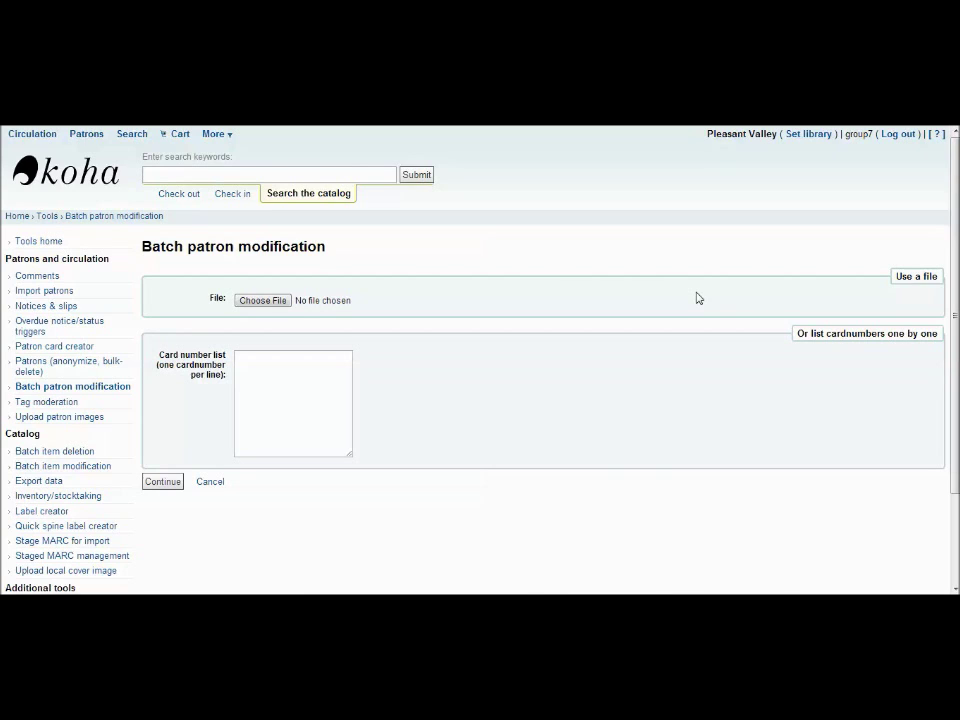
# Start entering card numbers in the Batch patron modification form's Card number list.
pyautogui.click(287, 368)
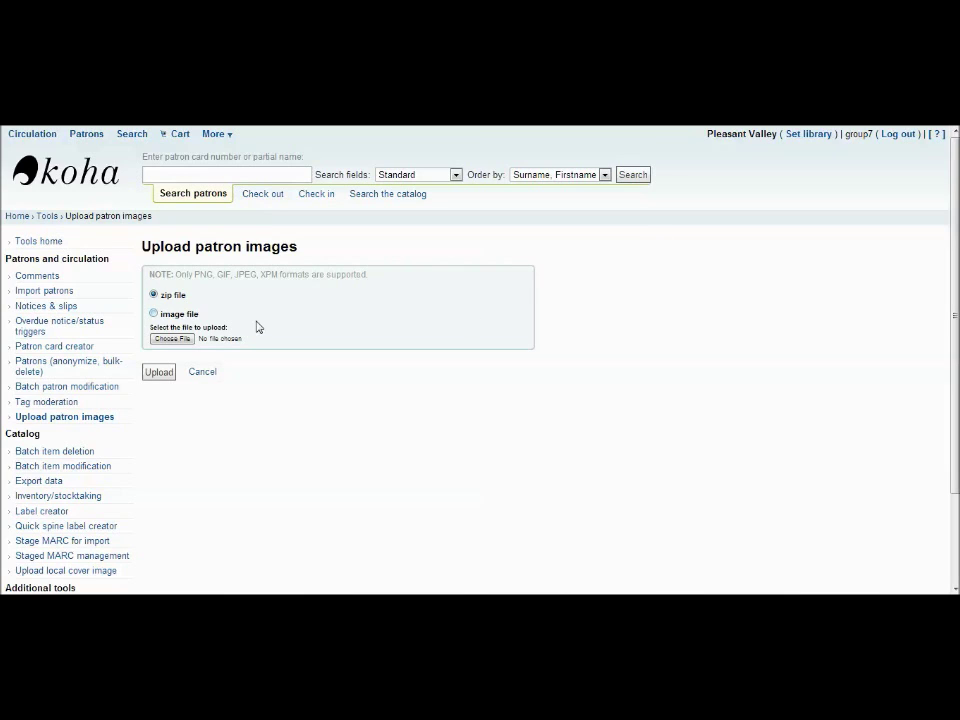
pyautogui.click(170, 315)
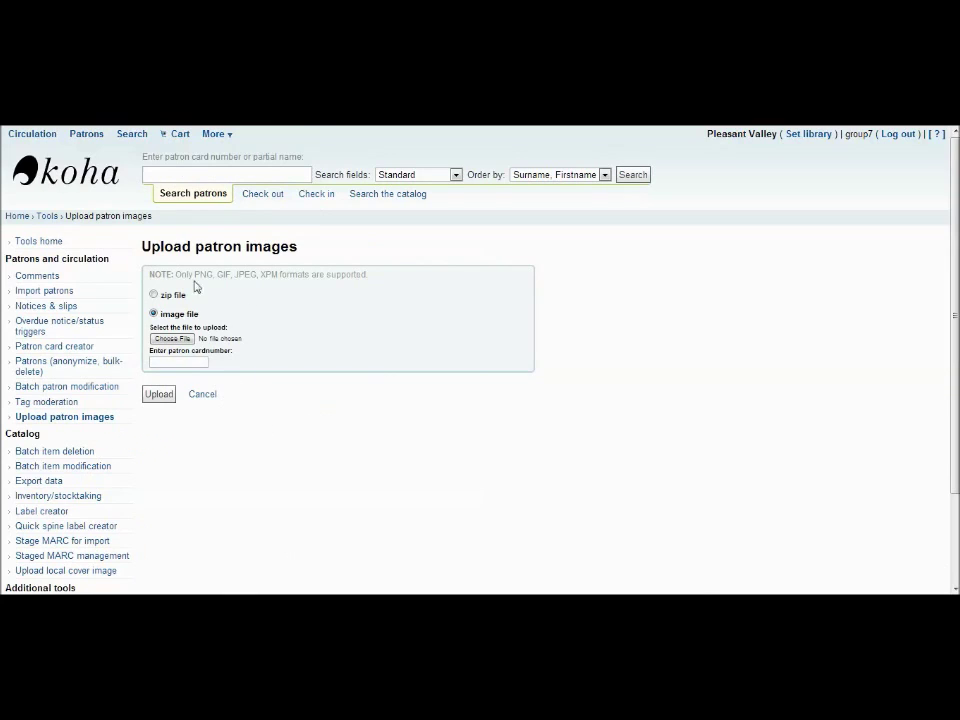
pyautogui.click(153, 294)
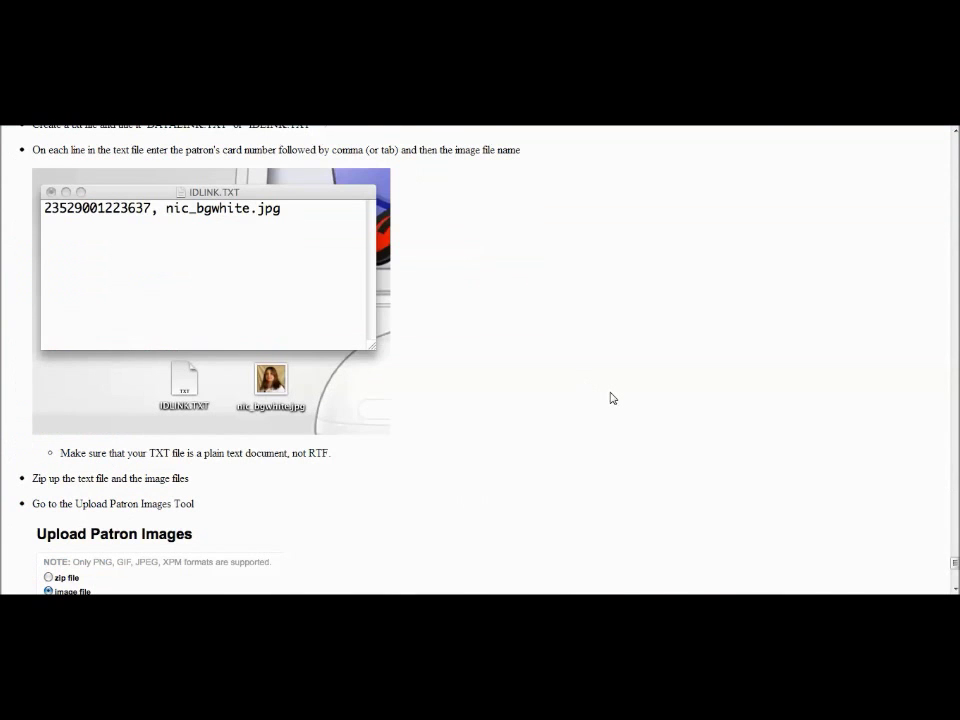
# Scroll through the News listing with the Welcome to Koha and What's Next? entries.
pyautogui.scroll(-10, 612, 398)
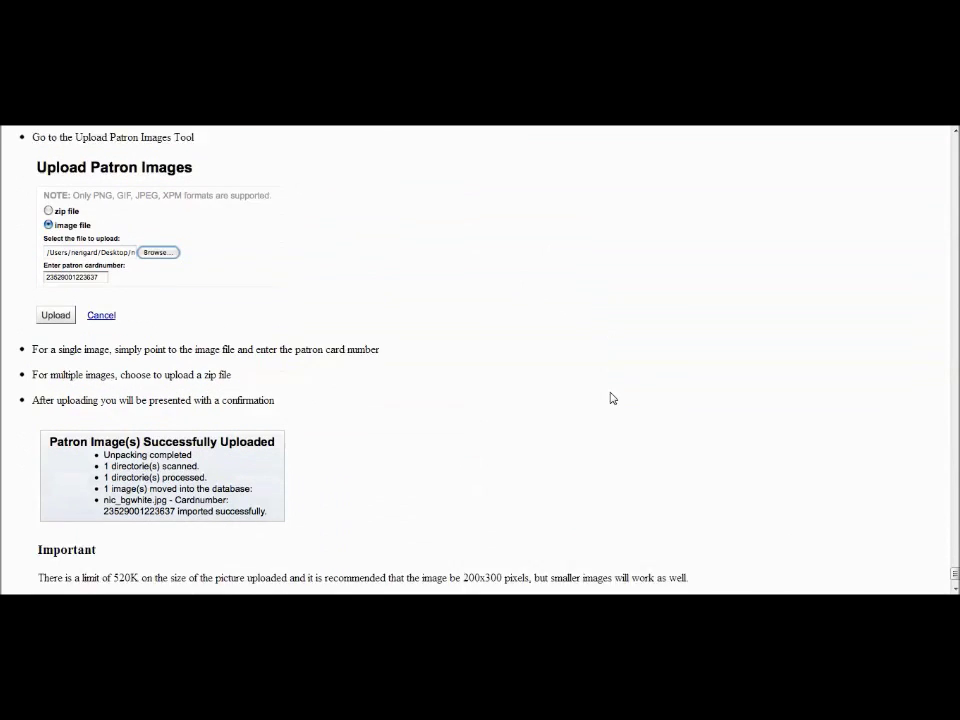
pyautogui.scroll(-1, 612, 398)
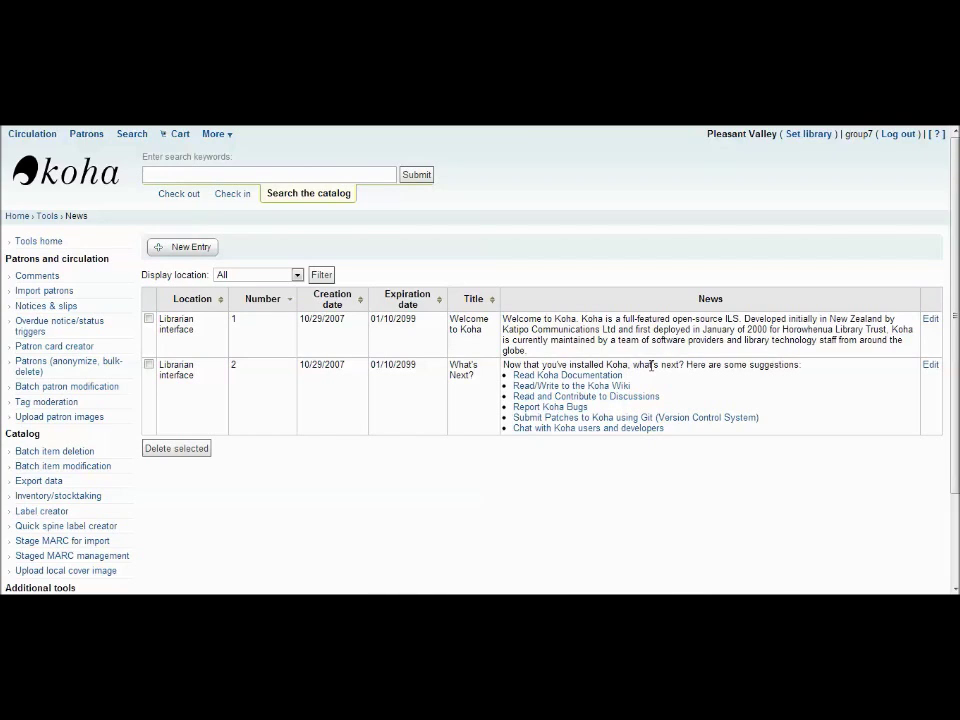
# Inspect a new news entry's display location, title and publication date calendar without saving.
pyautogui.click(199, 252)
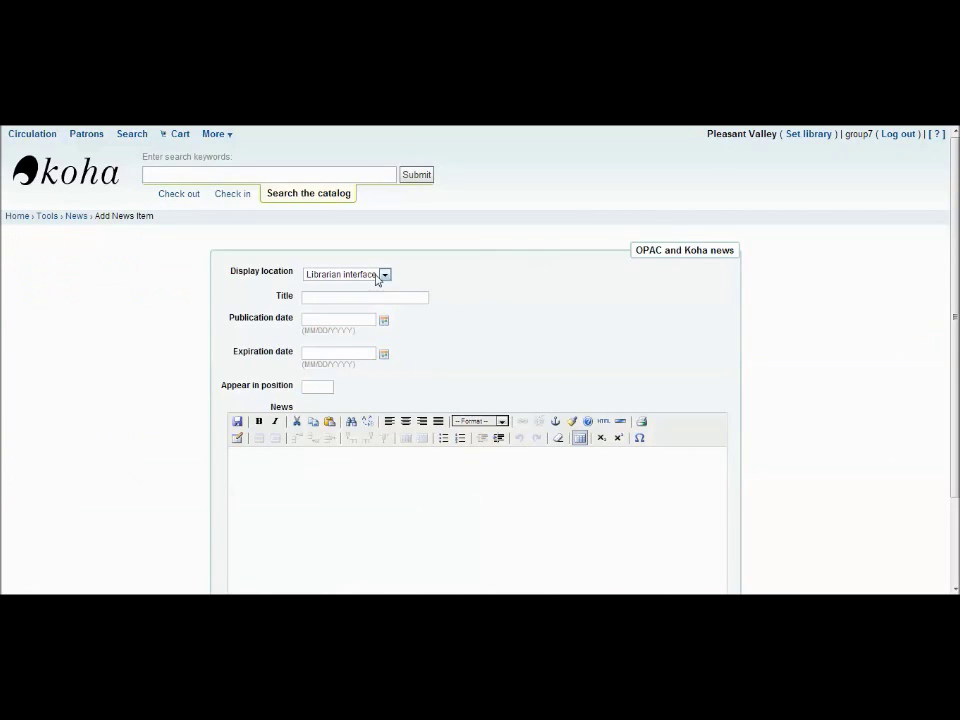
pyautogui.click(381, 275)
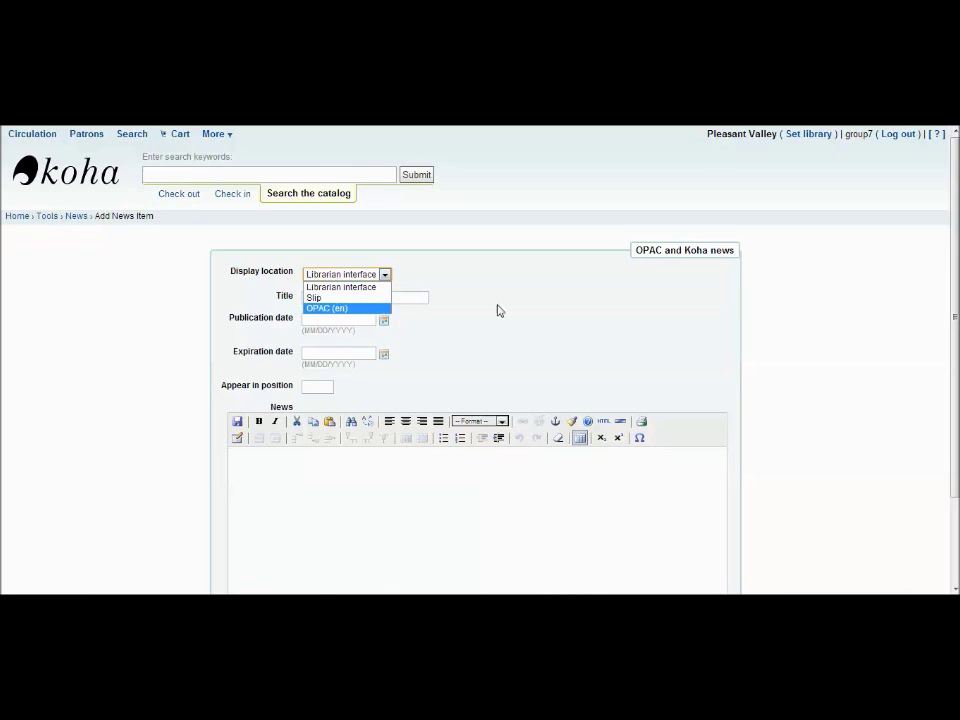
pyautogui.click(503, 311)
pyautogui.click(405, 298)
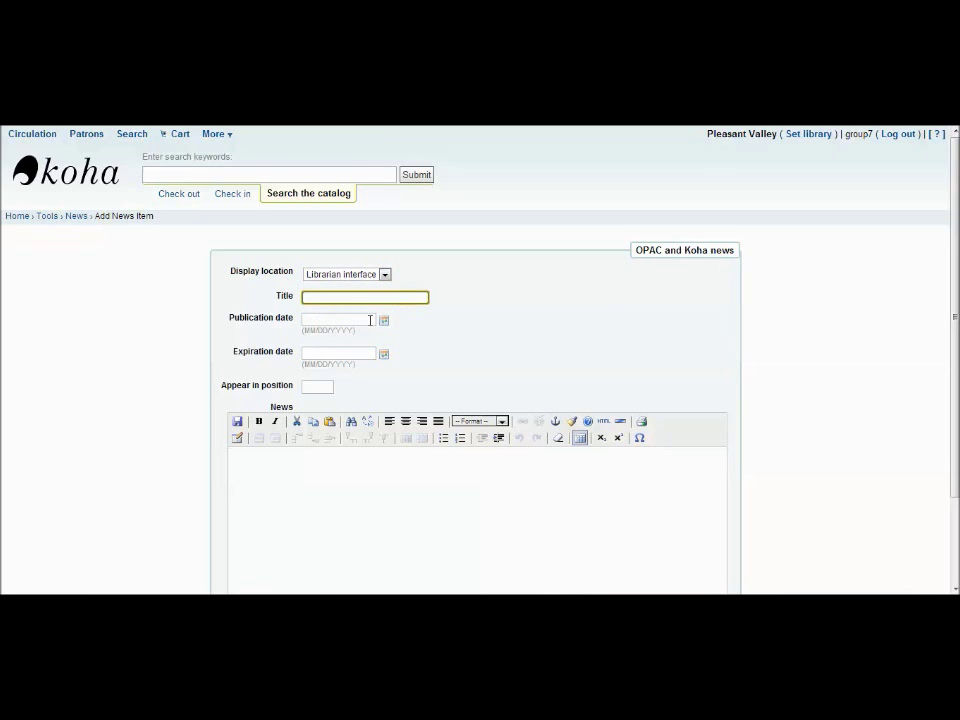
pyautogui.click(369, 319)
pyautogui.click(521, 350)
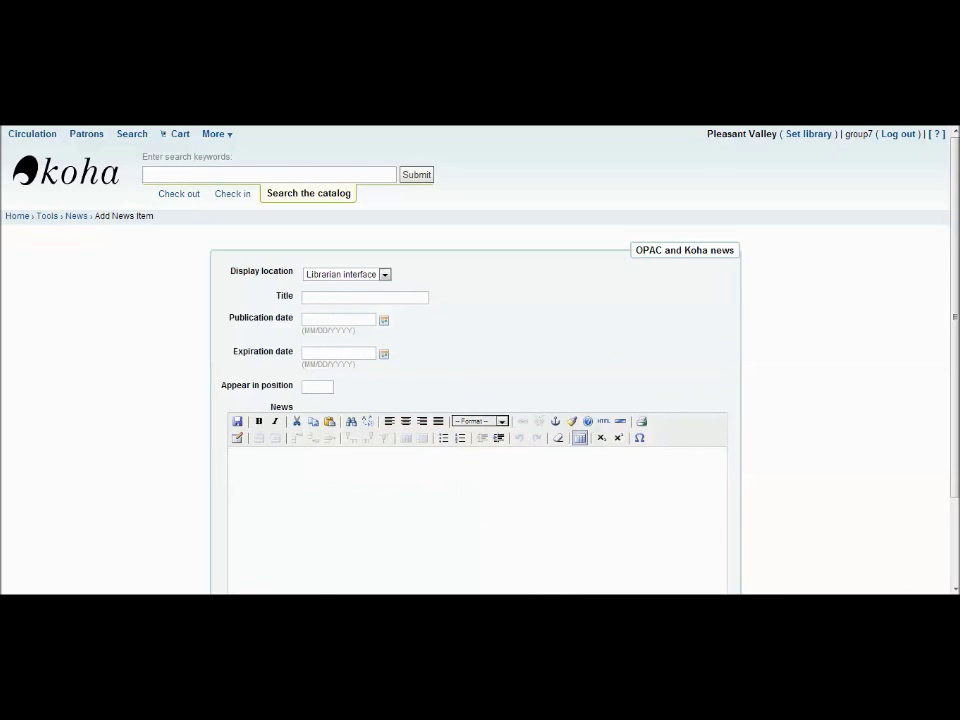
pyautogui.scroll(-3, 485, 535)
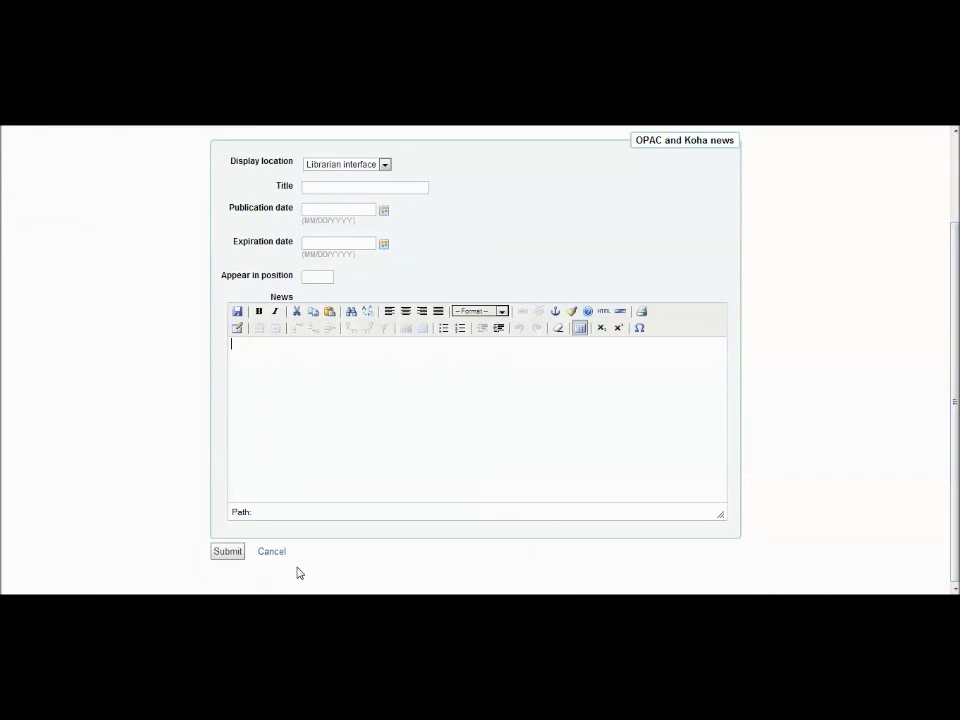
pyautogui.scroll(3, 268, 208)
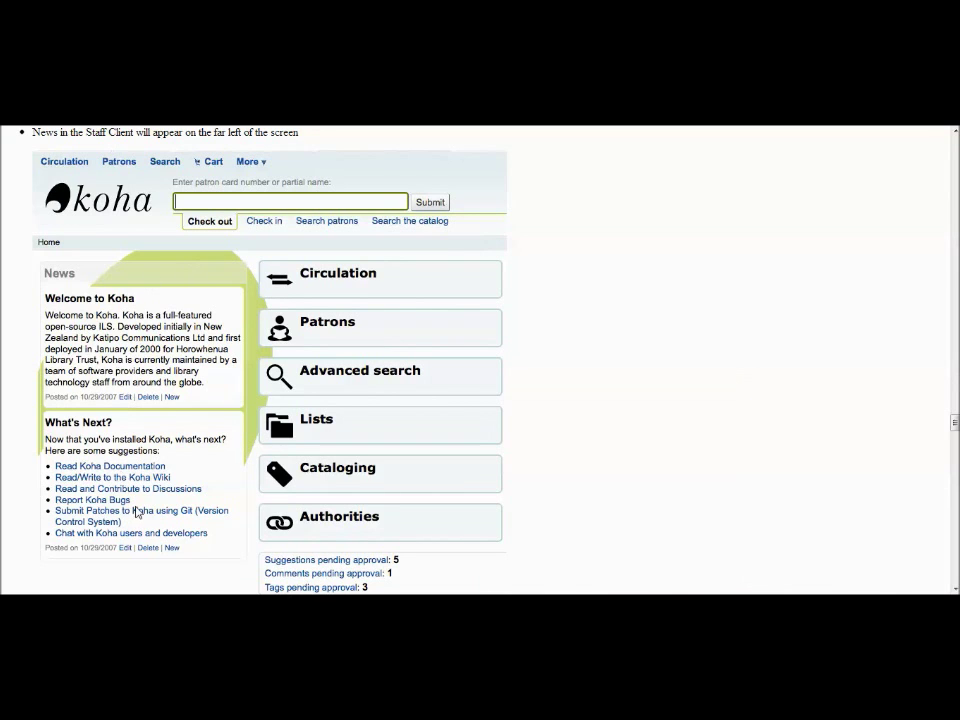
pyautogui.scroll(-10, 697, 338)
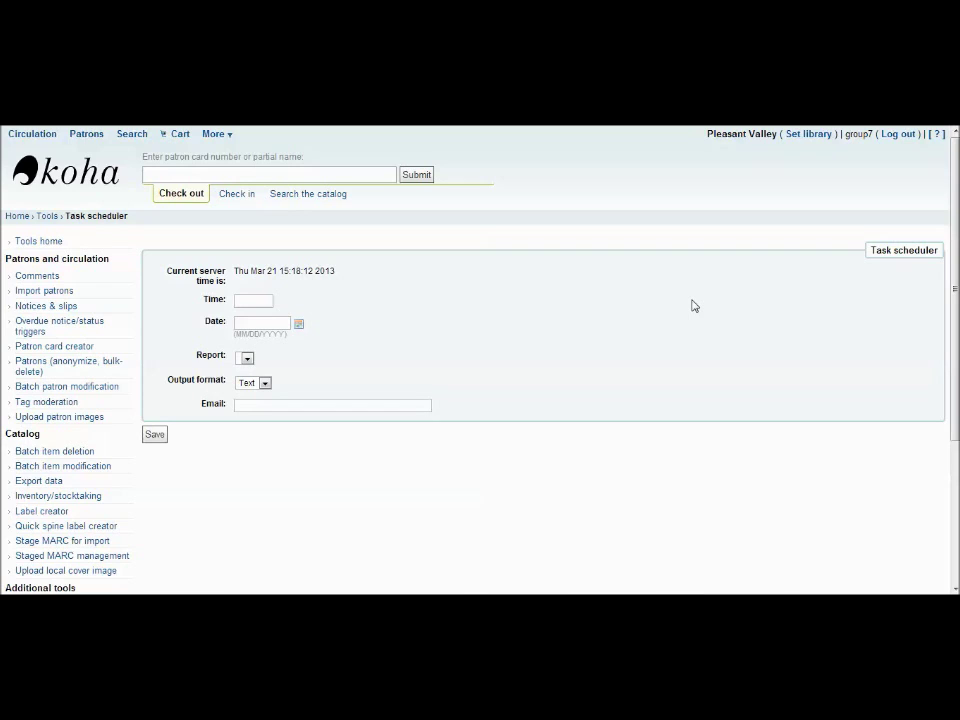
pyautogui.click(260, 300)
pyautogui.click(278, 322)
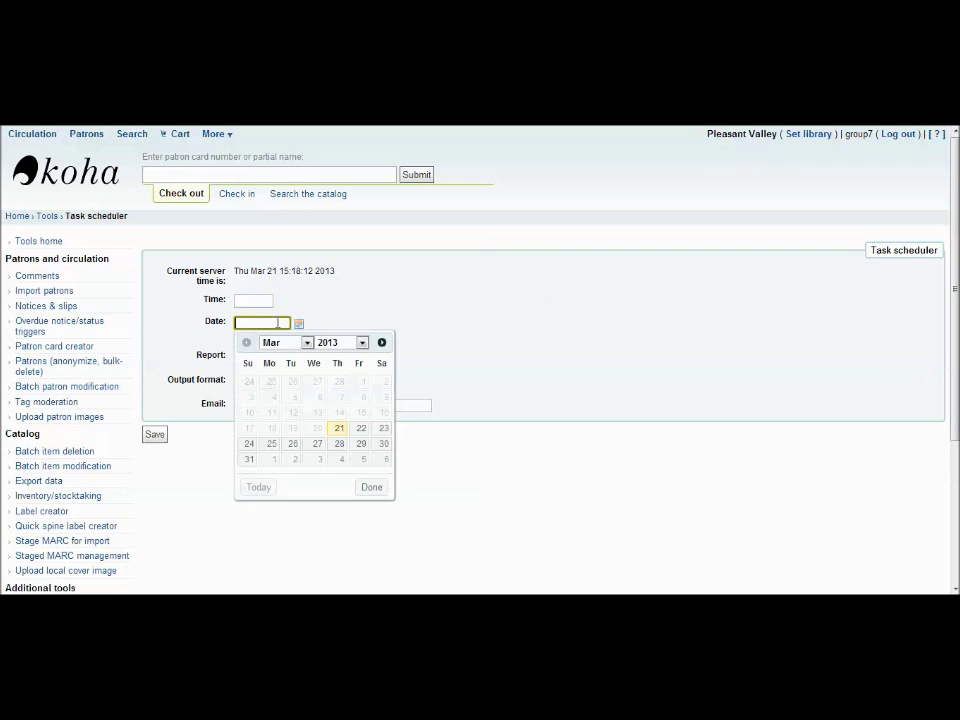
pyautogui.click(438, 312)
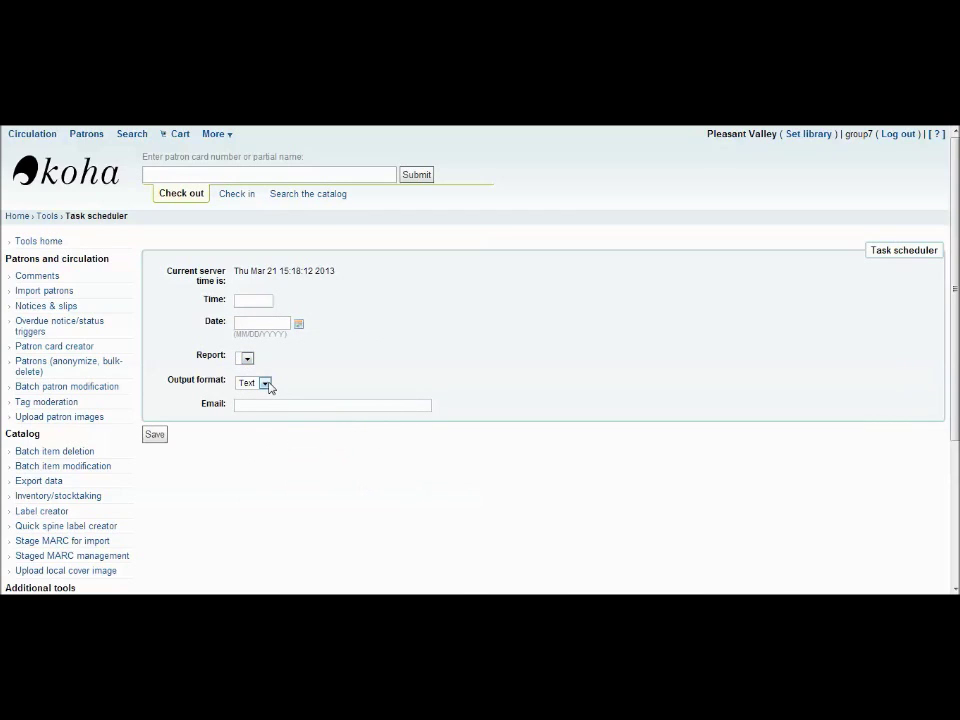
pyautogui.click(265, 383)
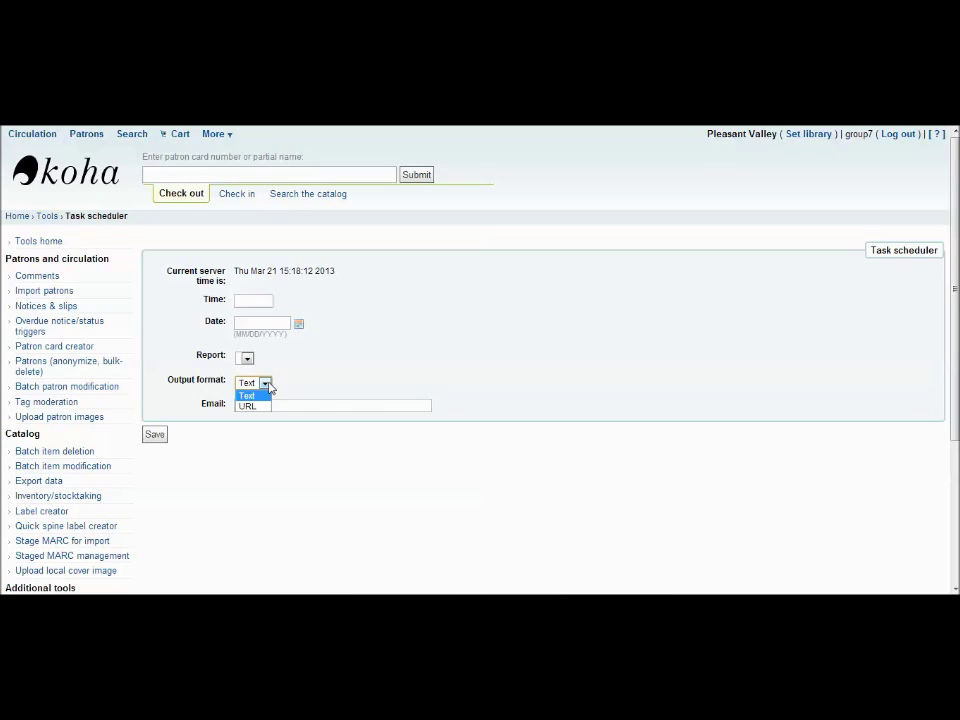
pyautogui.click(318, 377)
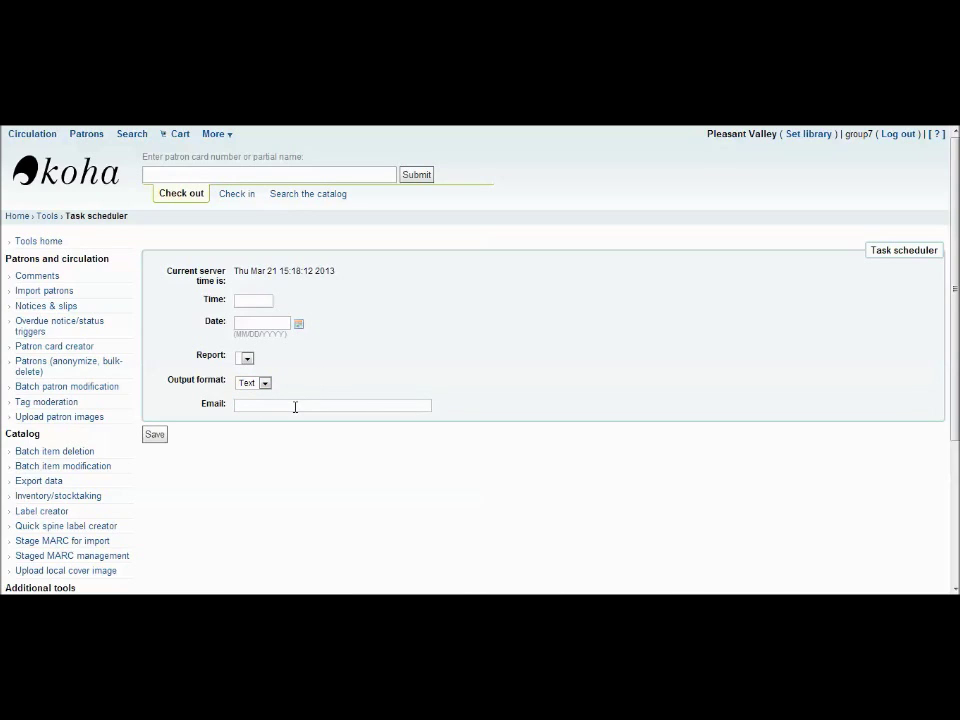
pyautogui.click(293, 405)
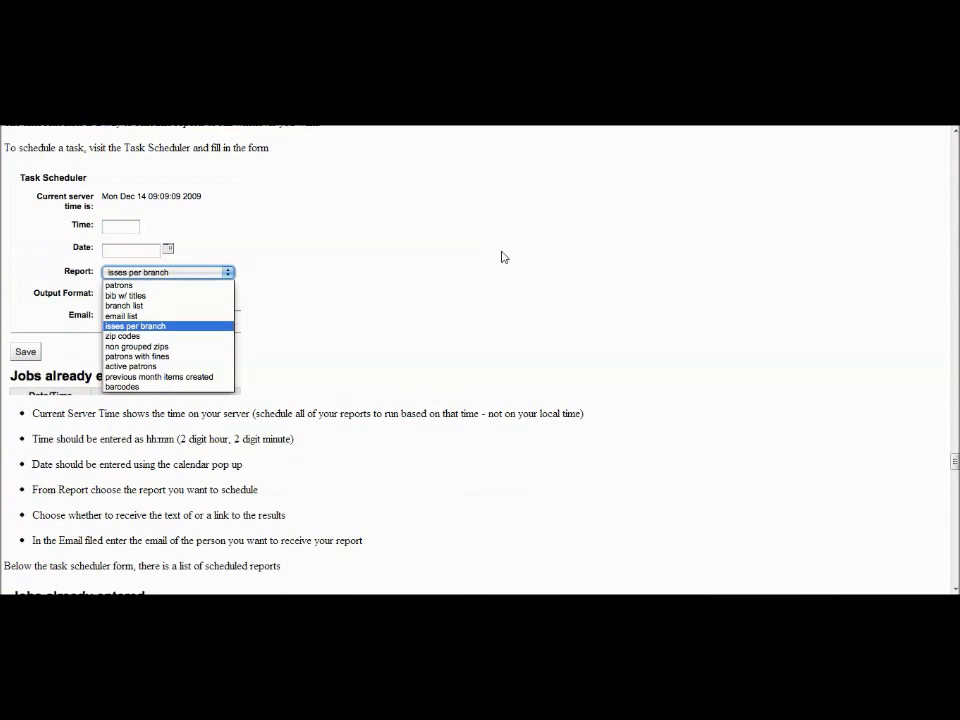
pyautogui.scroll(-8, 519, 279)
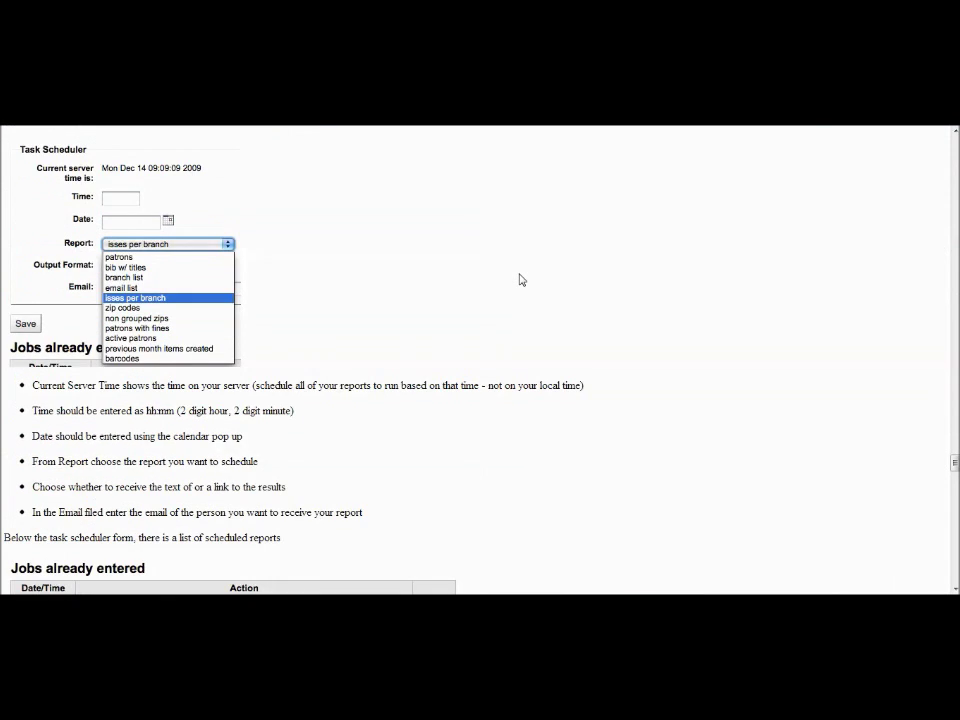
pyautogui.scroll(-1, 519, 279)
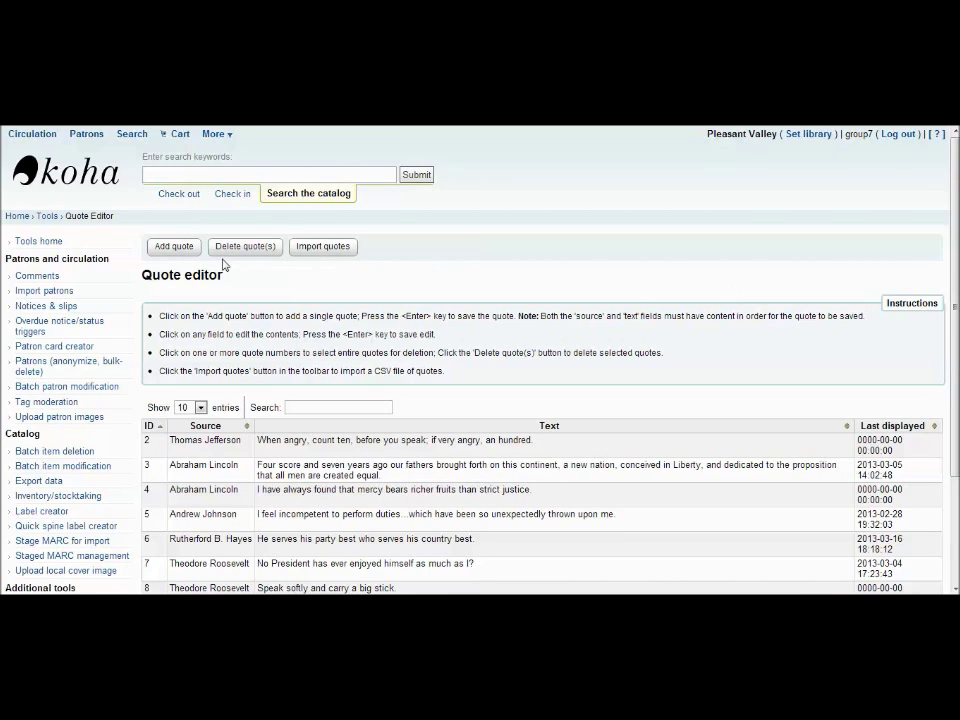
# Add quote 37 with the source's name and the text 'tester'.
pyautogui.click(171, 247)
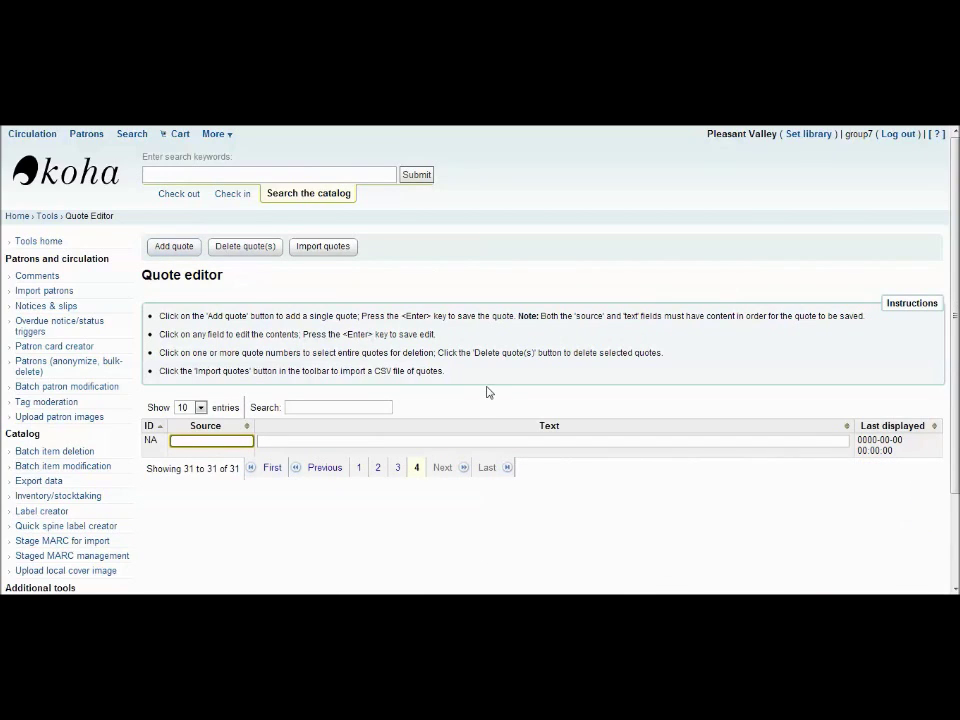
pyautogui.click(479, 441)
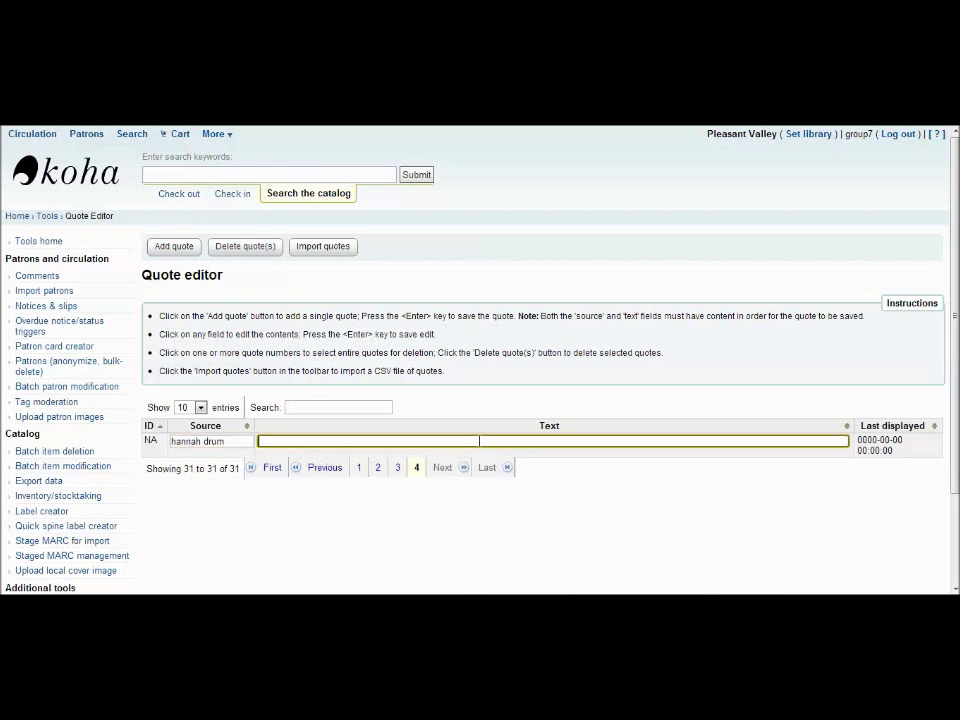
pyautogui.write('tester')
pyautogui.press('Return')
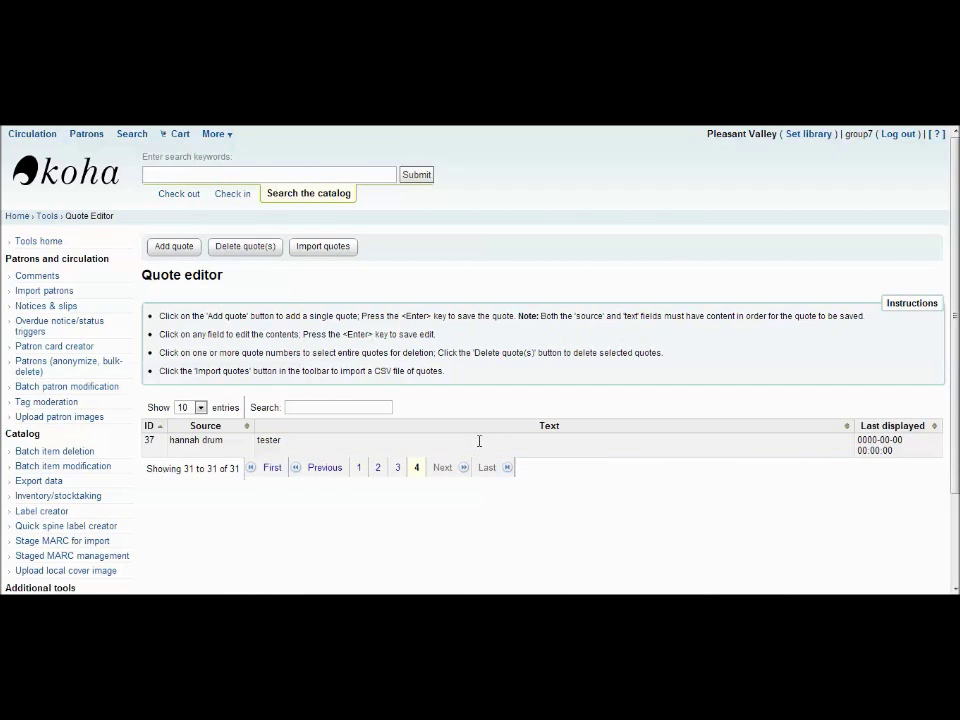
# Glance at the Import quotes page, then return to the Quote editor.
pyautogui.click(335, 250)
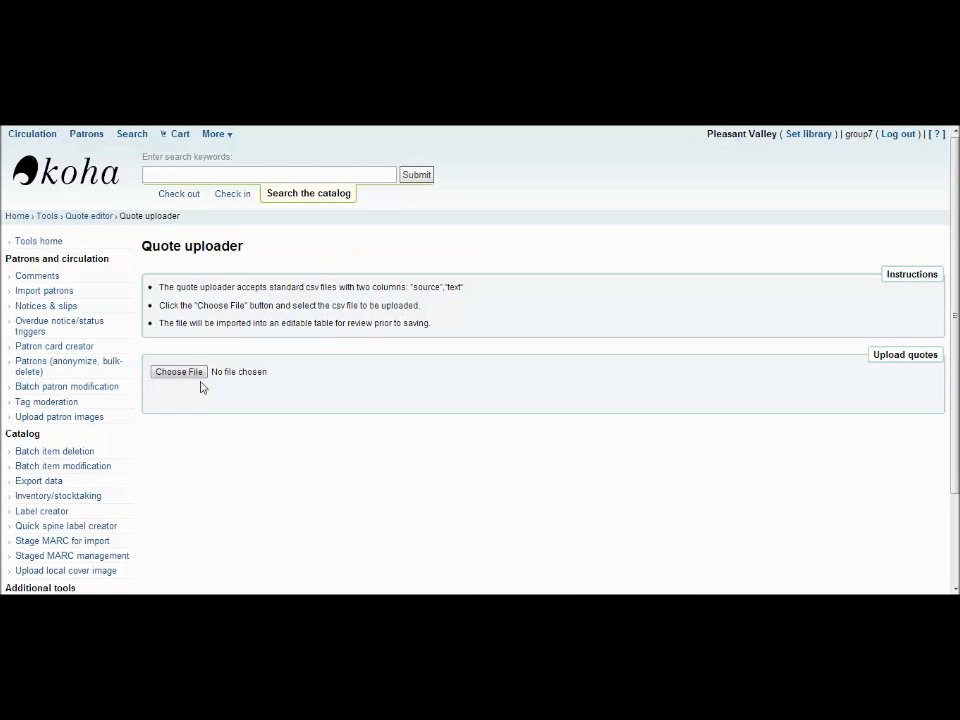
pyautogui.click(104, 224)
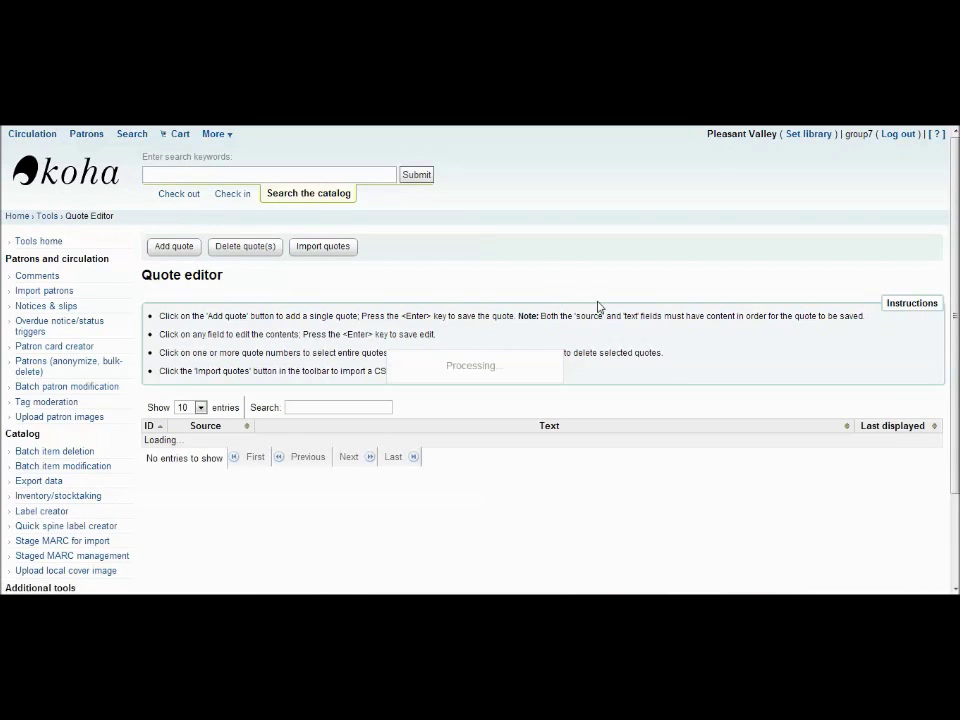
pyautogui.scroll(-1, 598, 307)
pyautogui.scroll(-2, 598, 307)
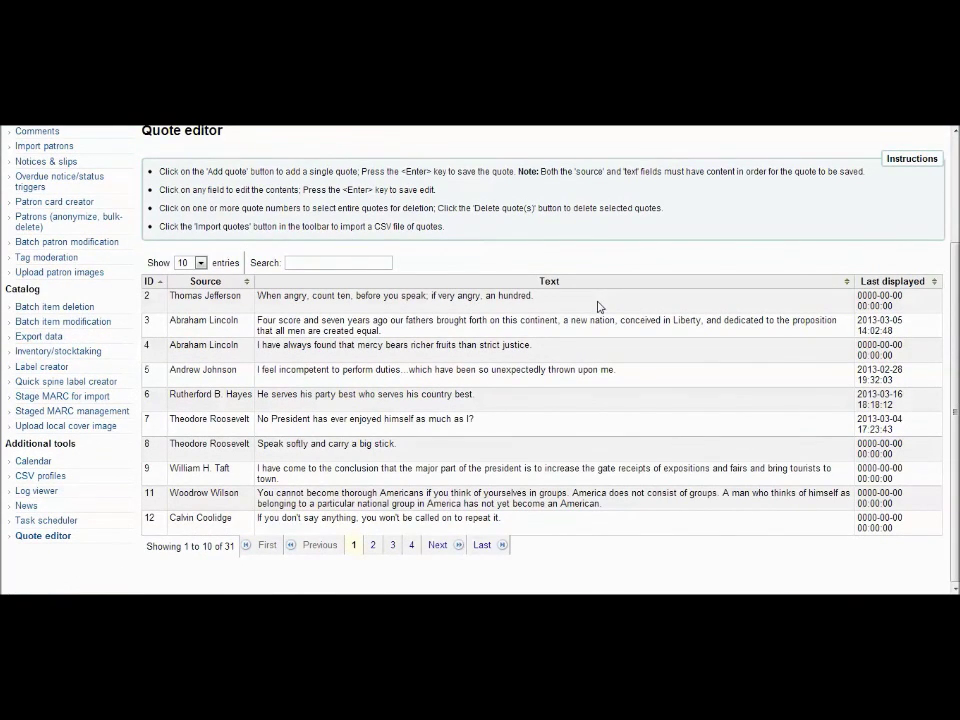
# Delete quote 37 from the last page of the quote list.
pyautogui.click(480, 549)
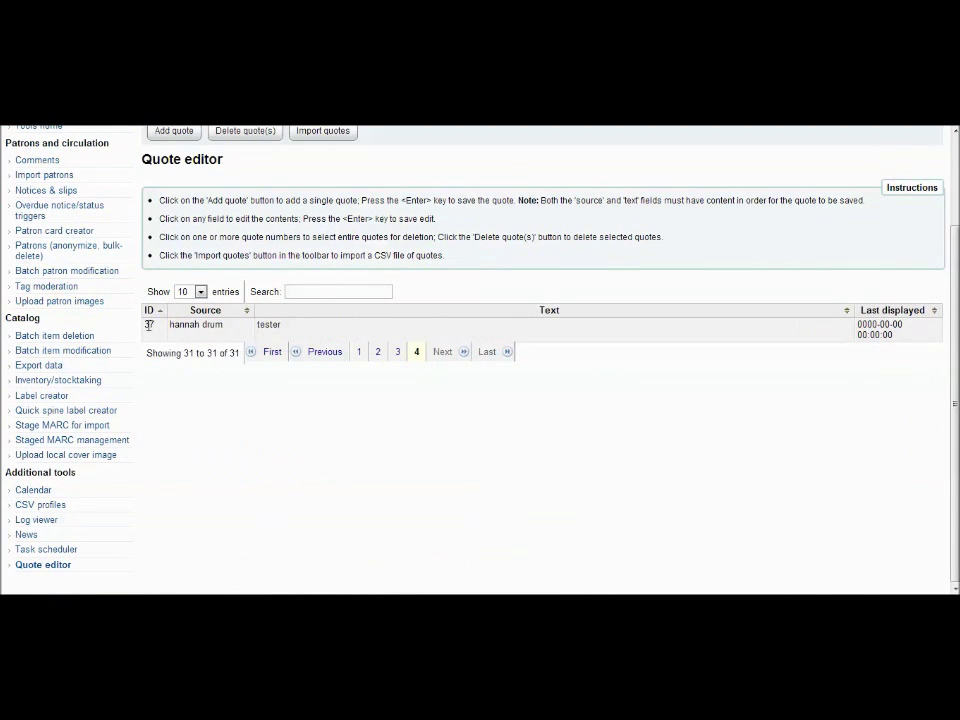
pyautogui.click(148, 325)
pyautogui.click(264, 134)
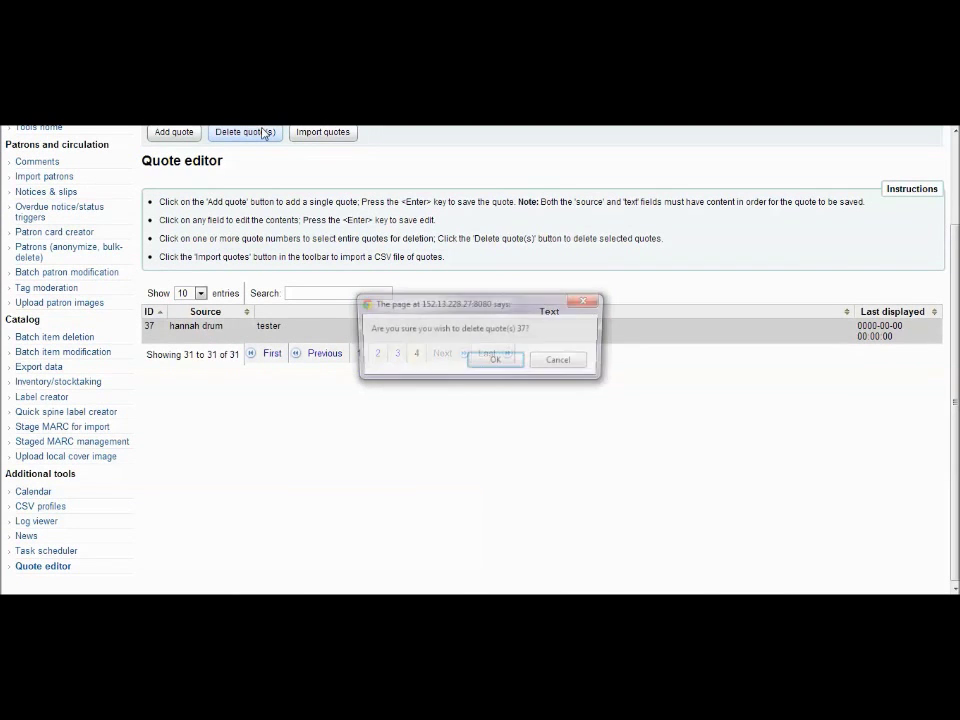
pyautogui.click(510, 363)
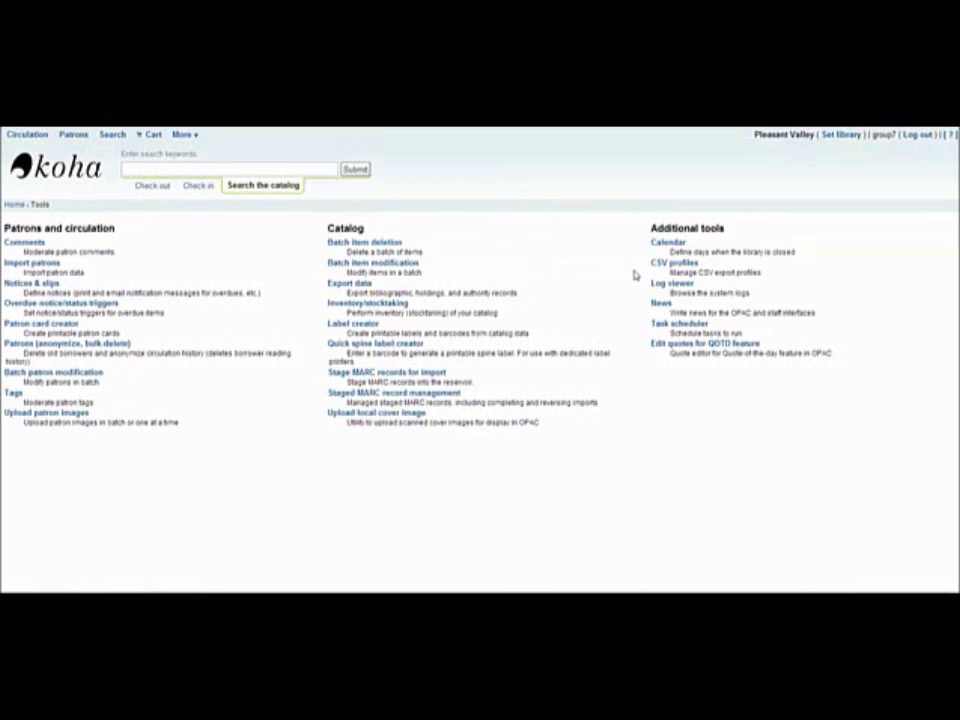
# Open Batch item deletion from the Catalog section of Tools.
pyautogui.click(384, 244)
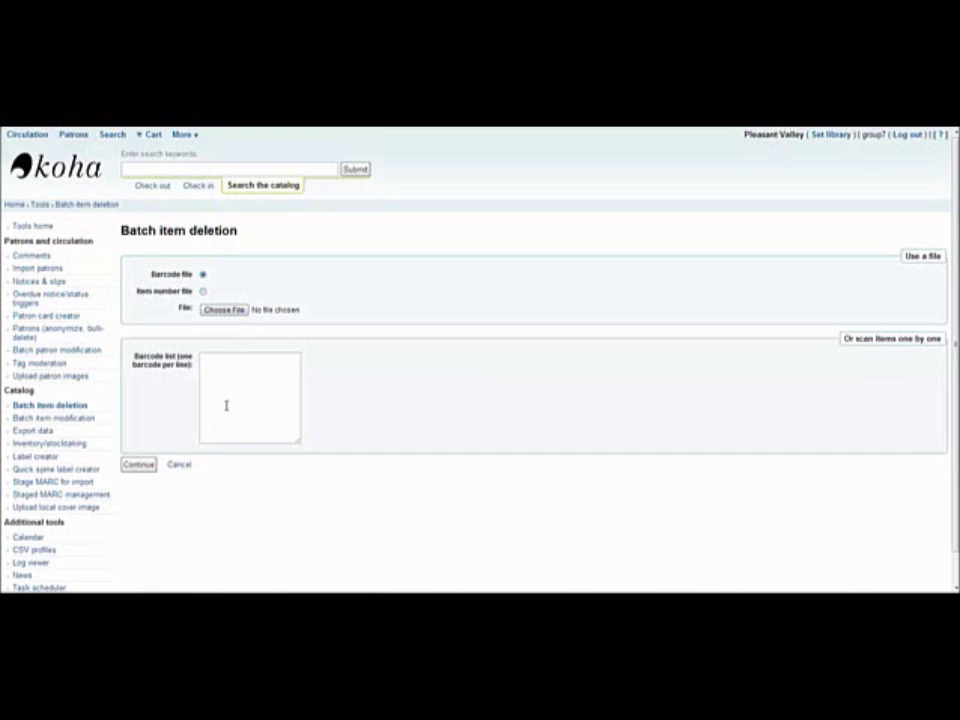
# Paste the four item barcodes into the barcode list and preview the deletion.
pyautogui.click(226, 405)
pyautogui.write('CPL13030001 CPL13030002 CPL13030003 CPL13030004')
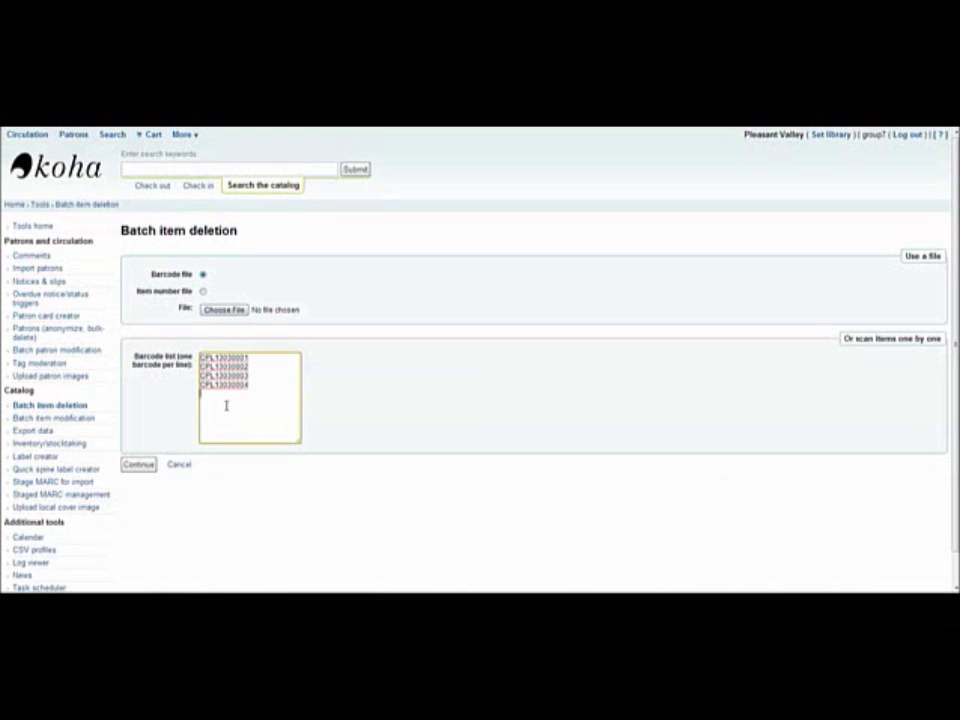
pyautogui.click(141, 466)
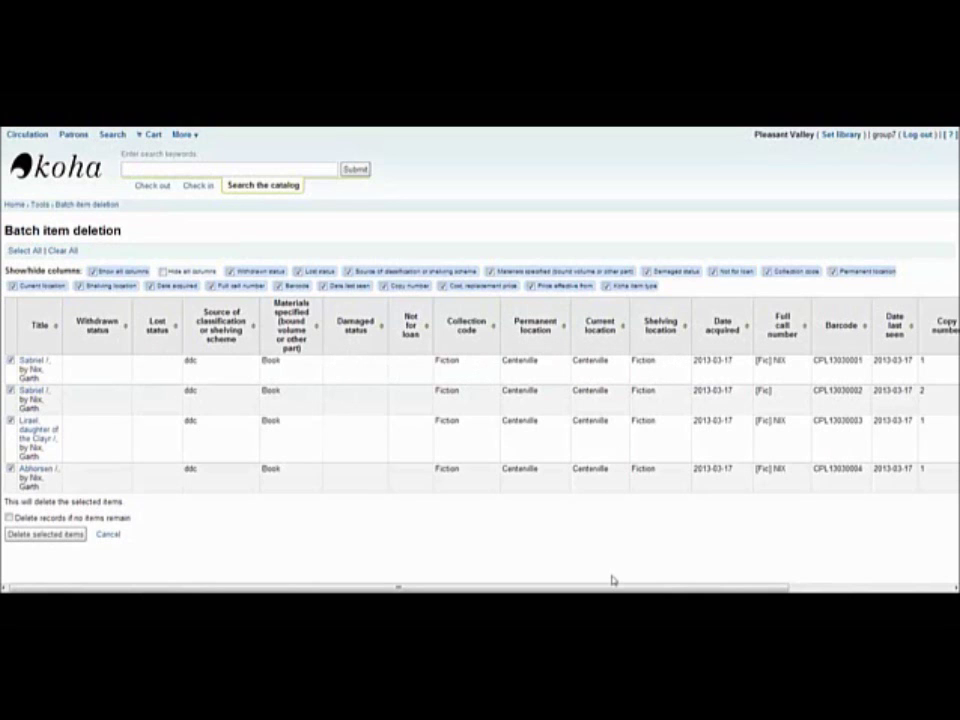
# Limit preview columns to Title, Withdrawn status, Barcode and Date last seen; exclude the first Sabriel copy.
pyautogui.moveTo(613, 580); pyautogui.dragTo(519, 570)
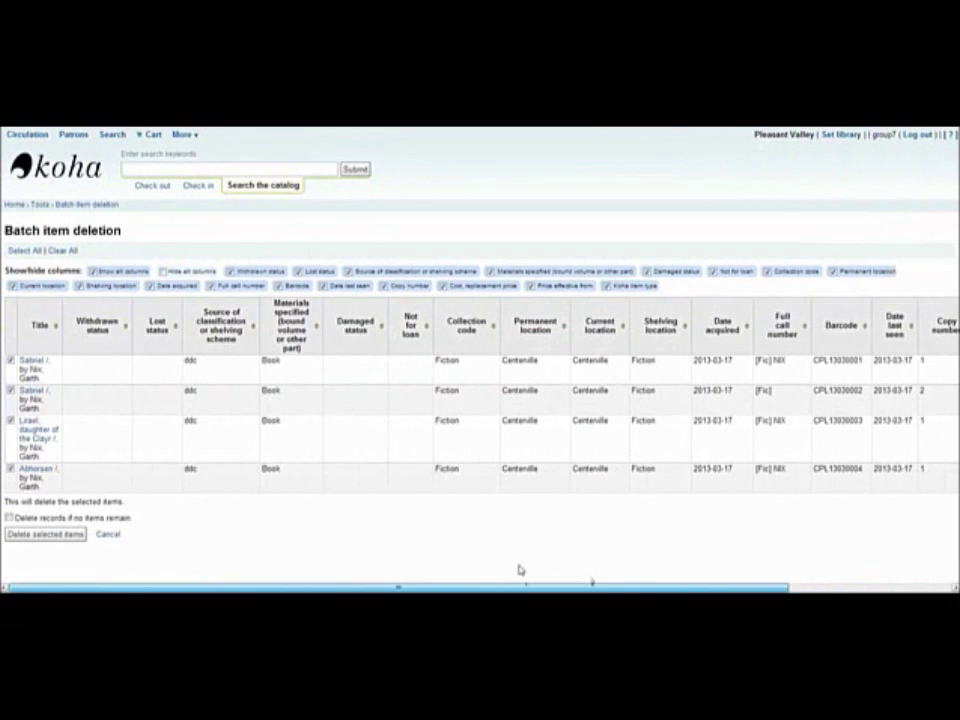
pyautogui.click(163, 271)
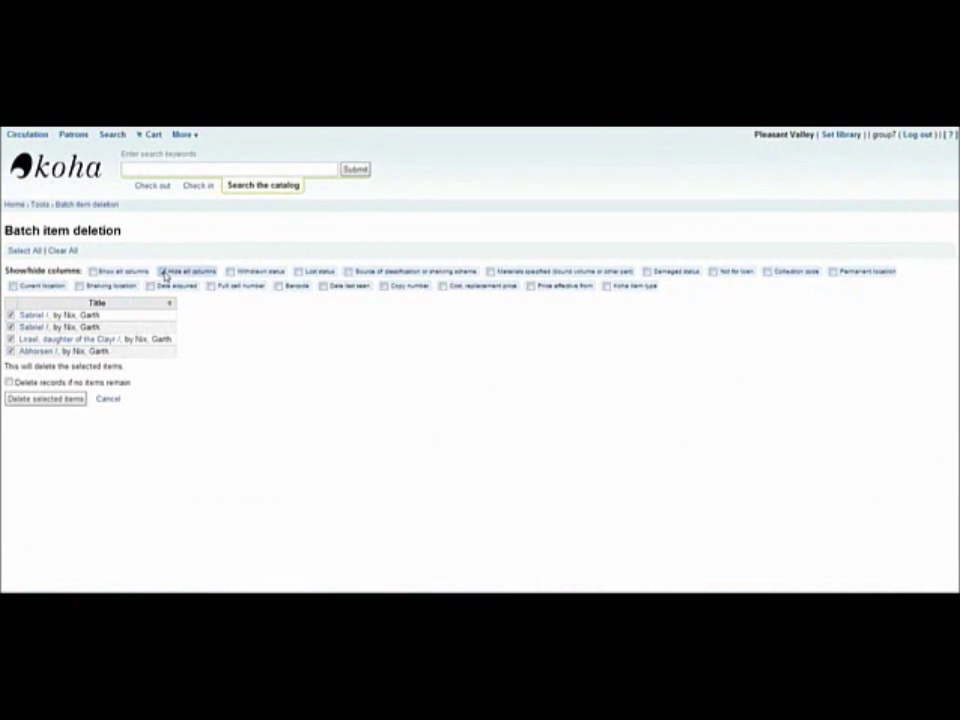
pyautogui.click(231, 272)
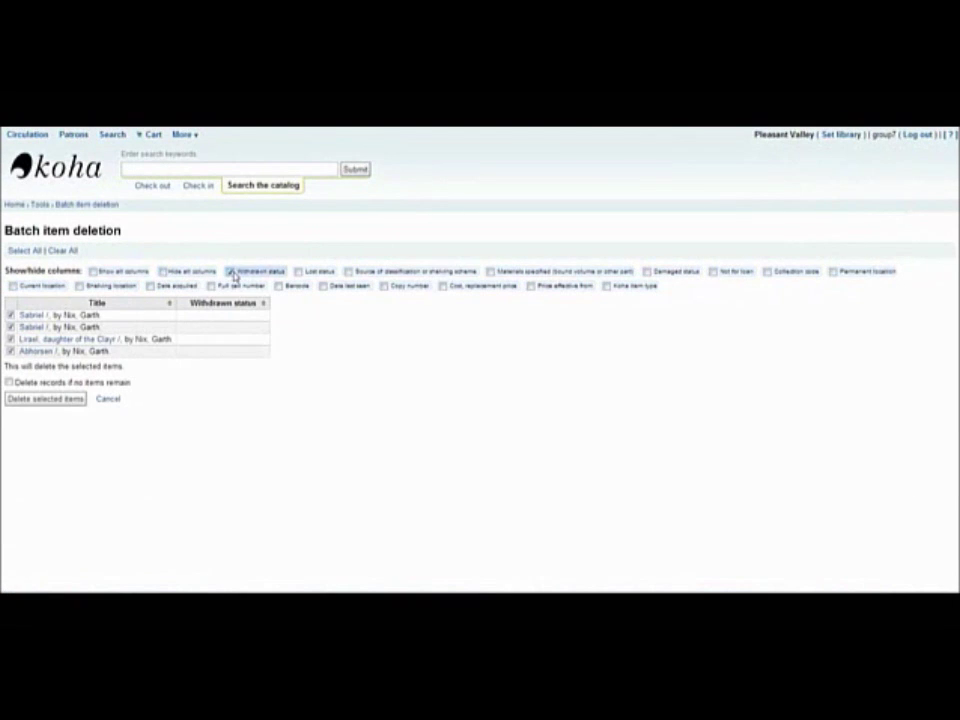
pyautogui.click(279, 286)
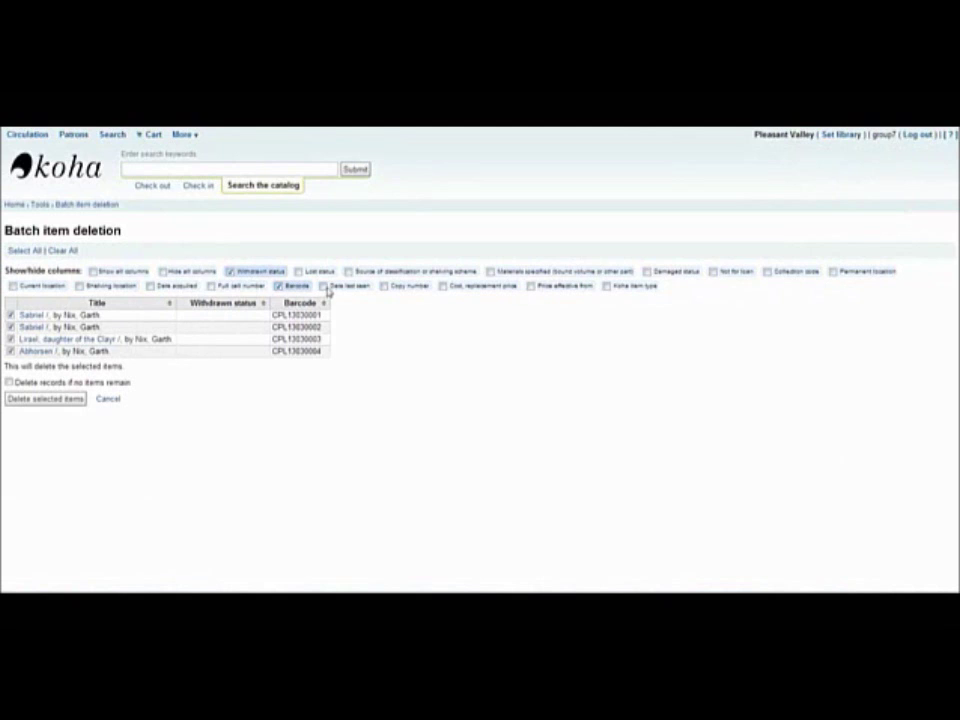
pyautogui.click(325, 287)
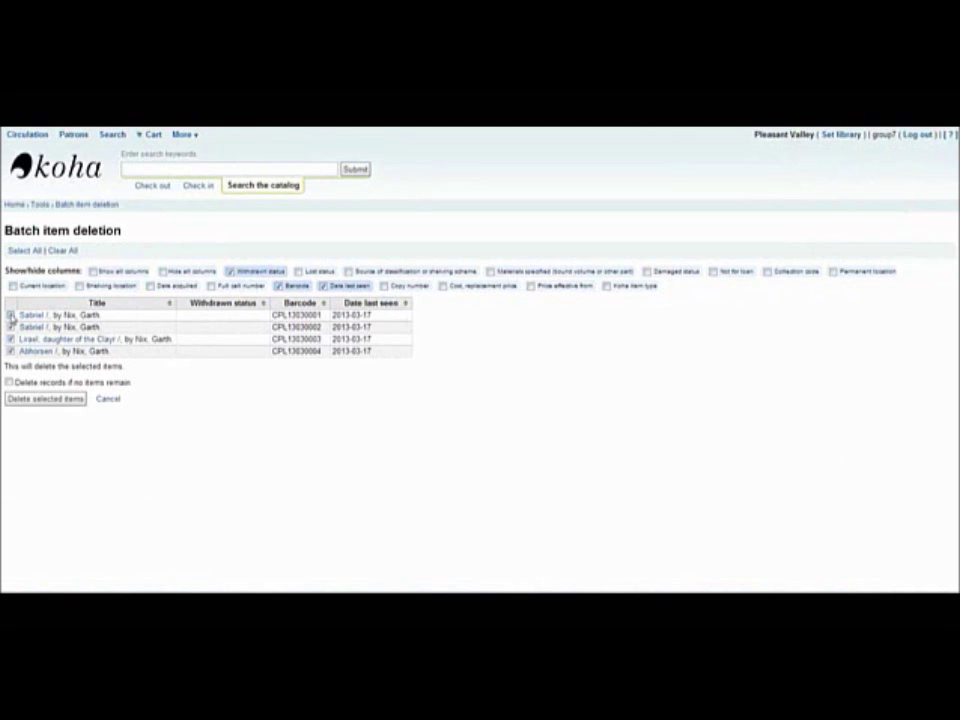
pyautogui.click(11, 315)
pyautogui.click(40, 204)
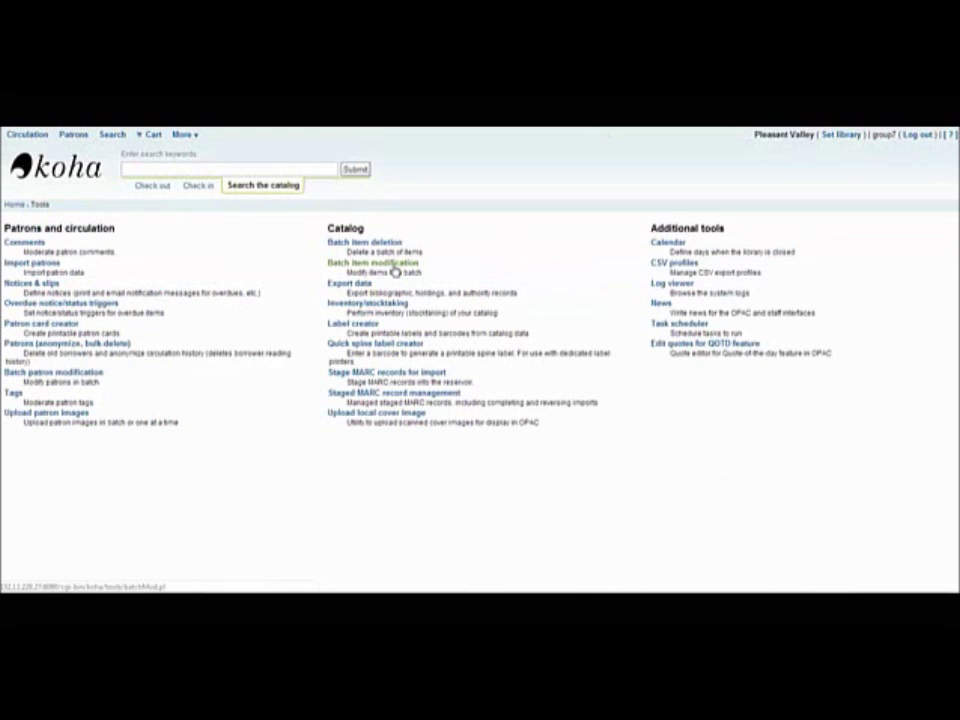
pyautogui.click(394, 266)
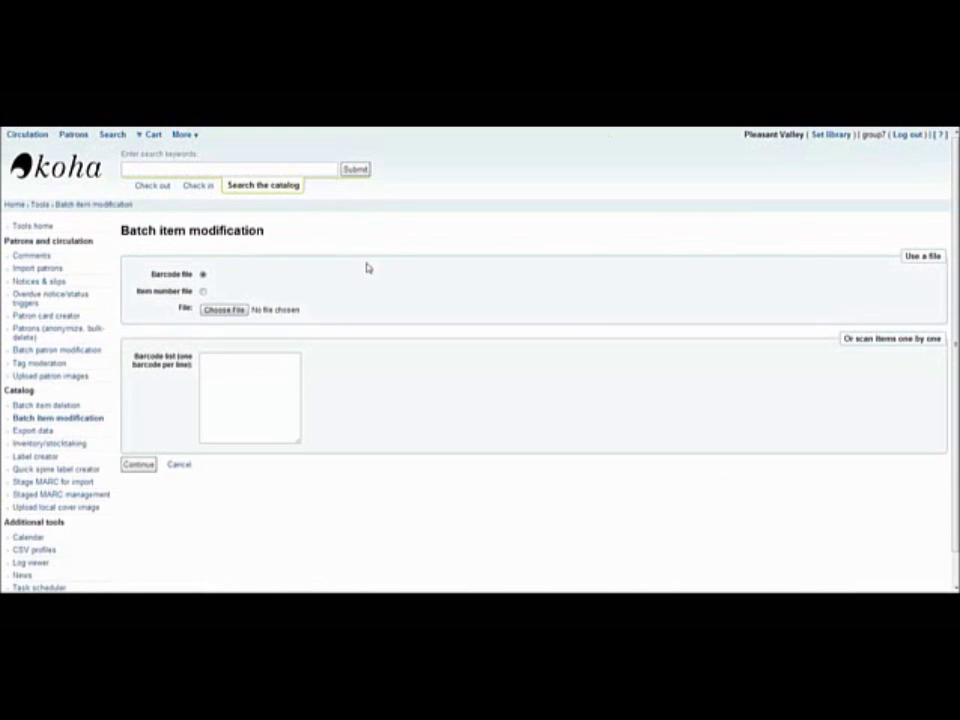
pyautogui.click(230, 383)
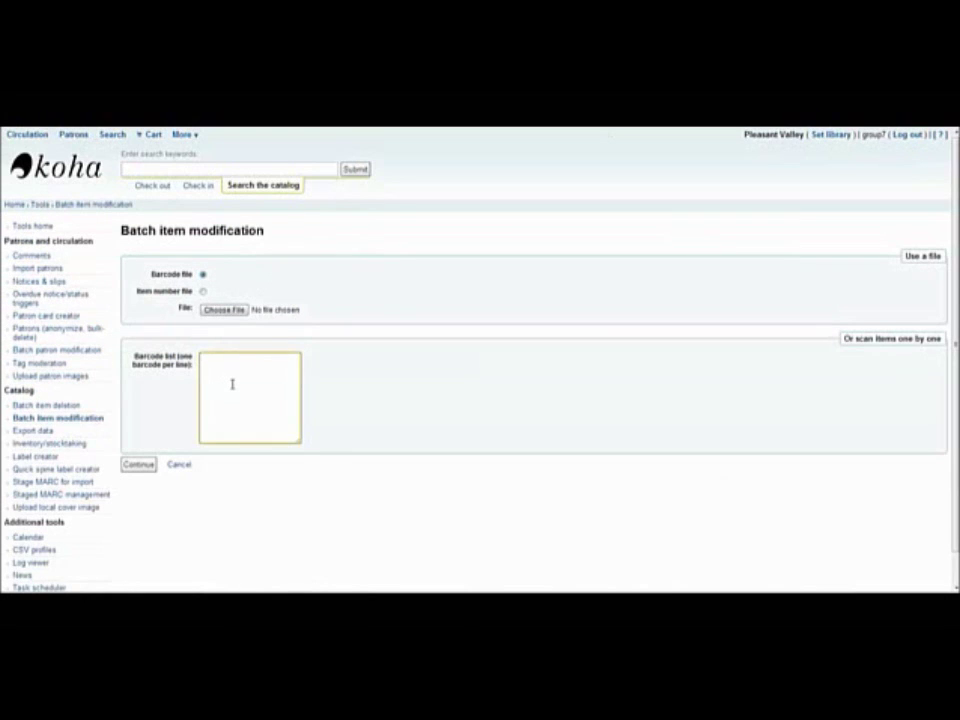
pyautogui.write('CPL13030001 CPL13030002 CPL13030003 CPL13030004')
pyautogui.click(140, 464)
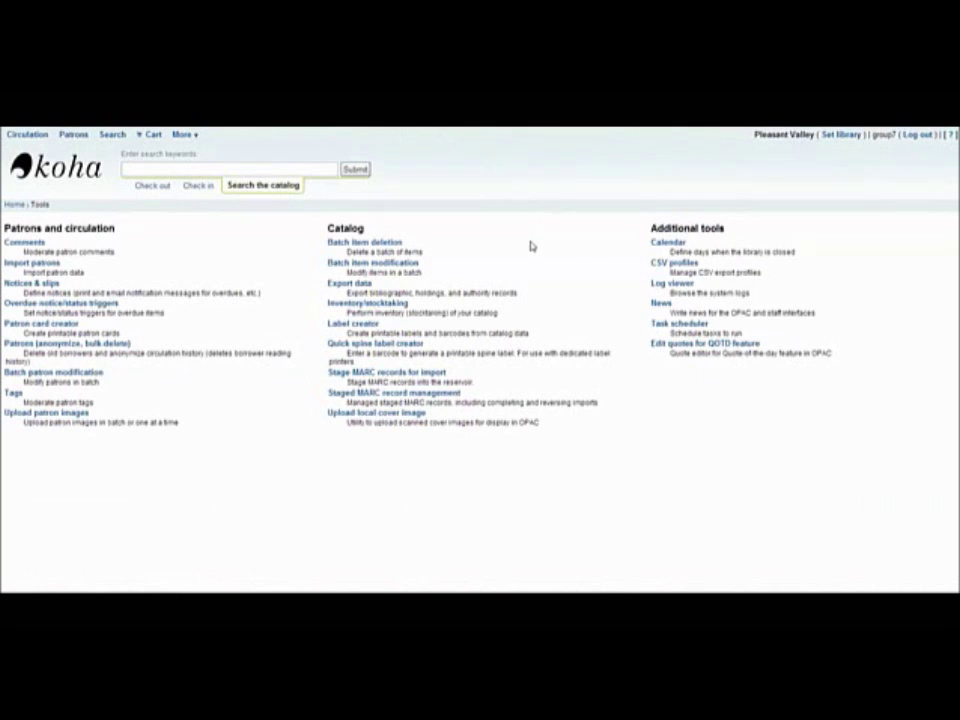
pyautogui.click(361, 289)
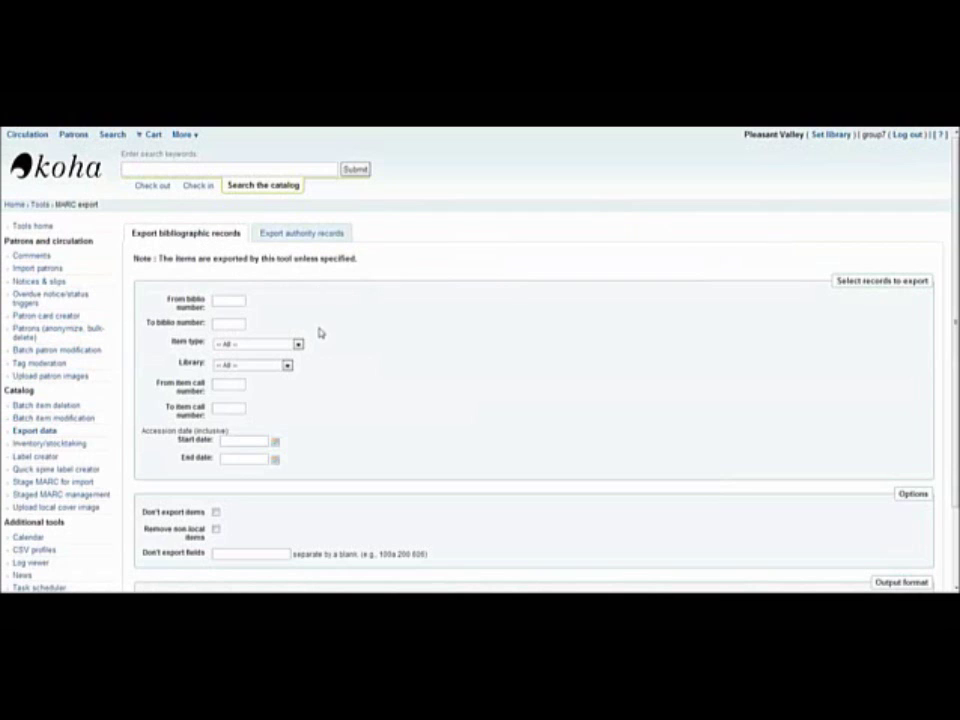
# Check the Item type, Library and File format choices, keeping All and marc.
pyautogui.click(230, 349)
pyautogui.click(234, 352)
pyautogui.click(236, 364)
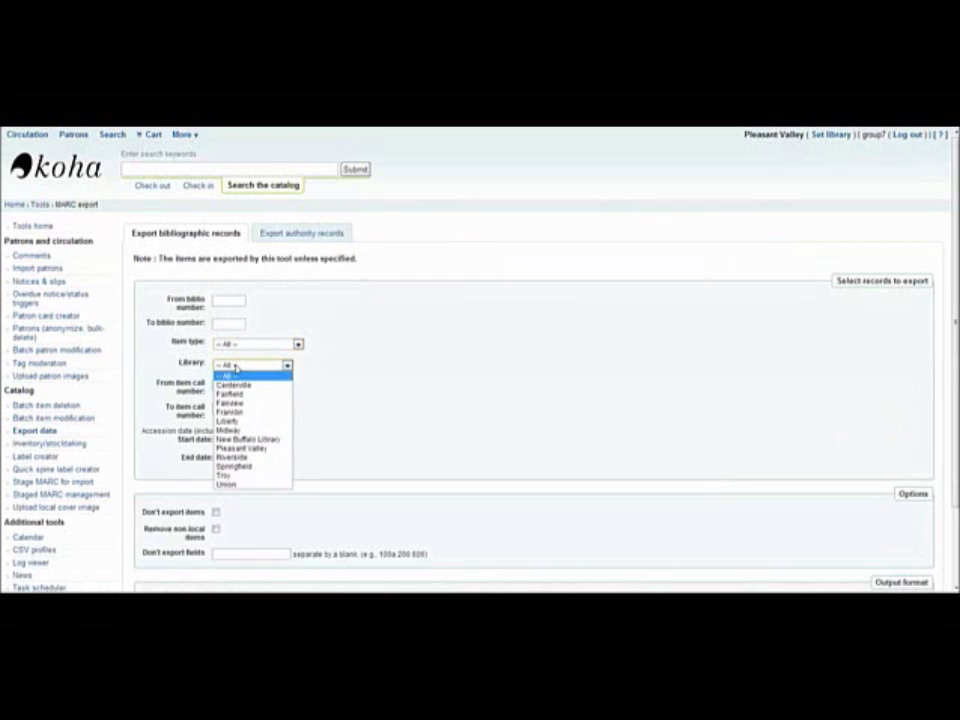
pyautogui.click(236, 365)
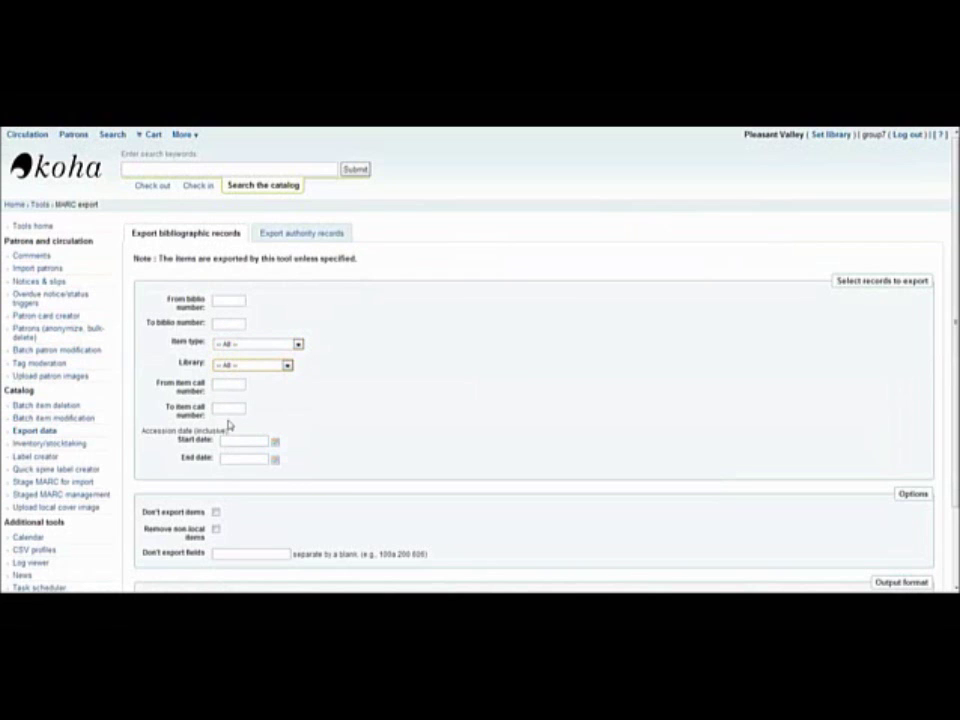
pyautogui.scroll(-2, 321, 461)
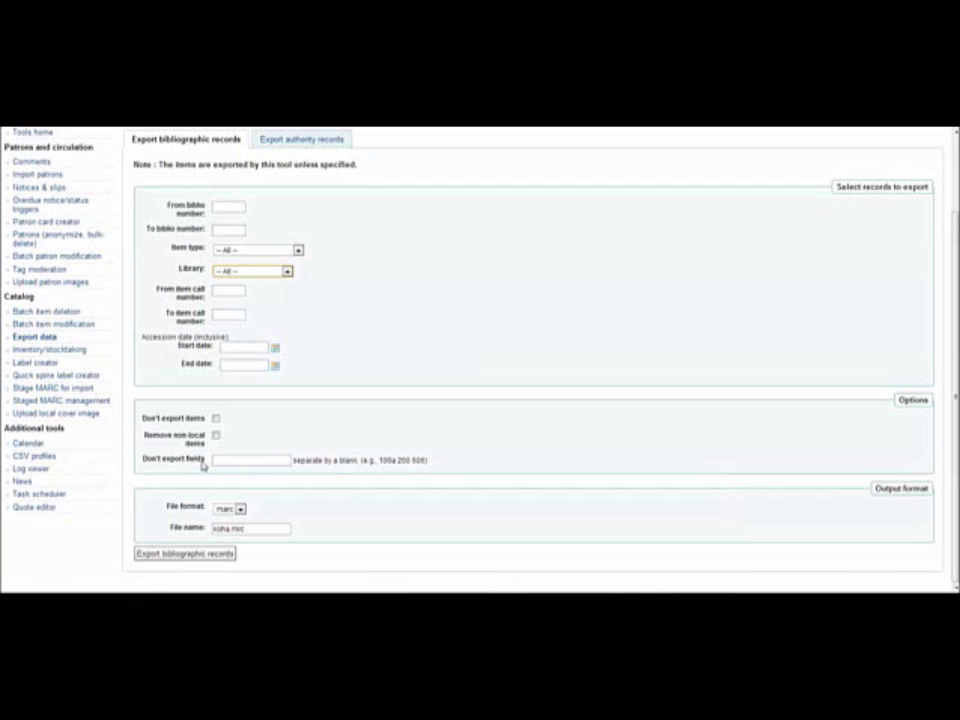
pyautogui.click(249, 460)
pyautogui.click(240, 509)
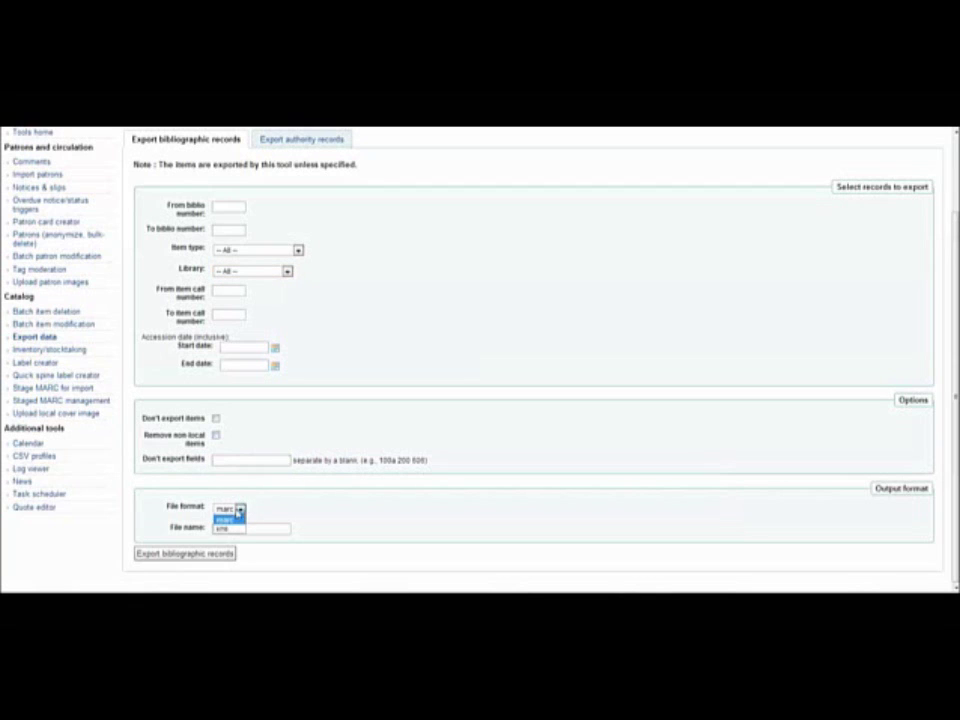
pyautogui.click(238, 519)
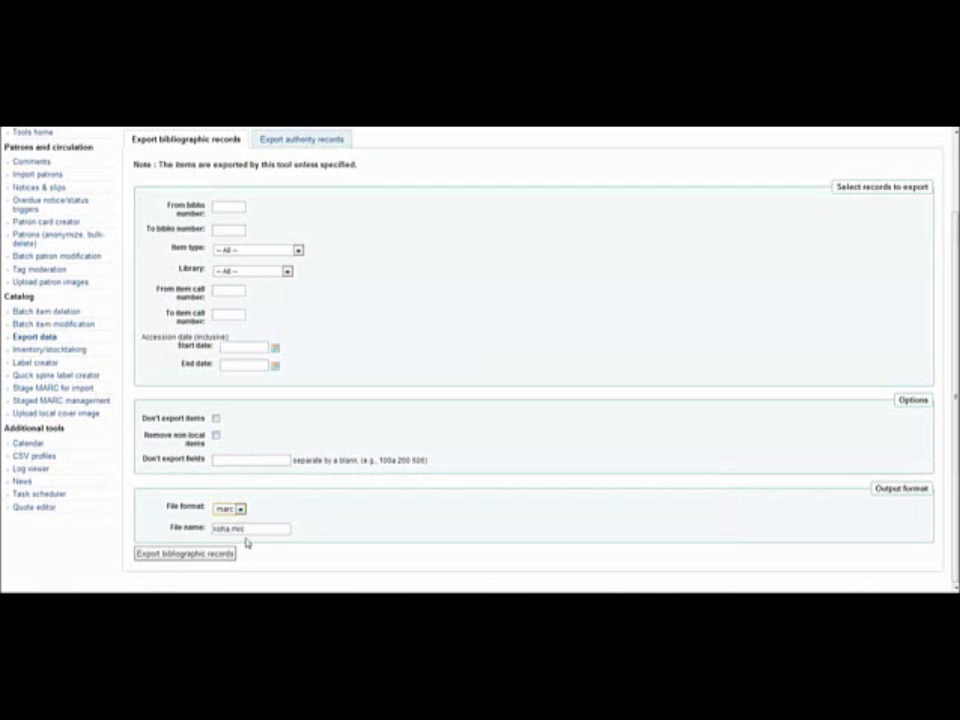
# View the authority export's Authority type choices, then go to Tools and open Inventory/Stocktaking.
pyautogui.click(306, 140)
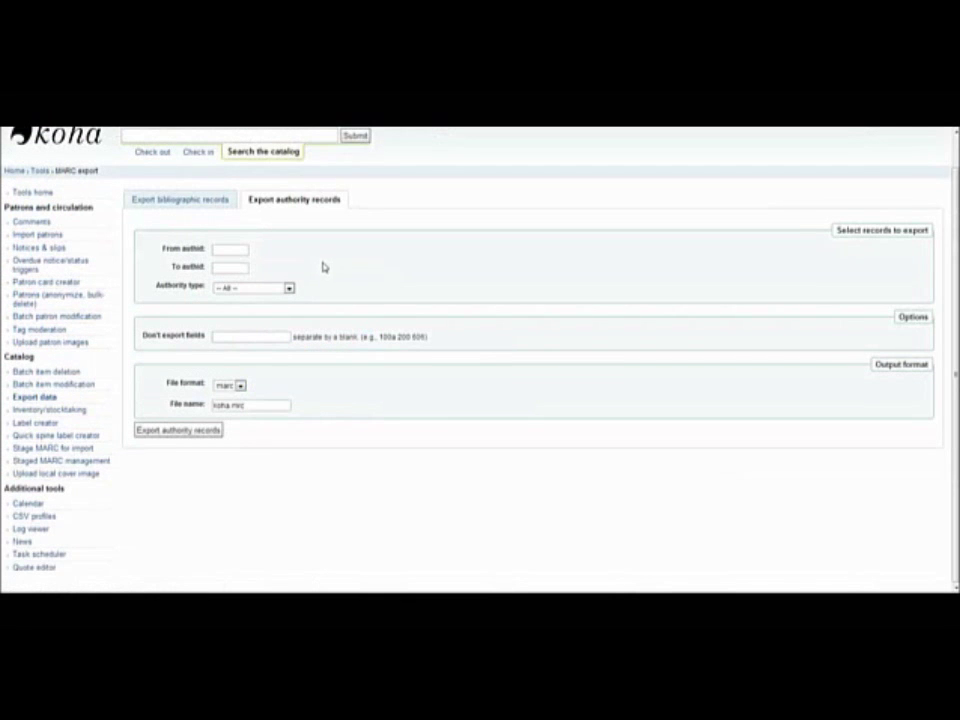
pyautogui.click(250, 288)
pyautogui.hotkey('alt', 'Left')
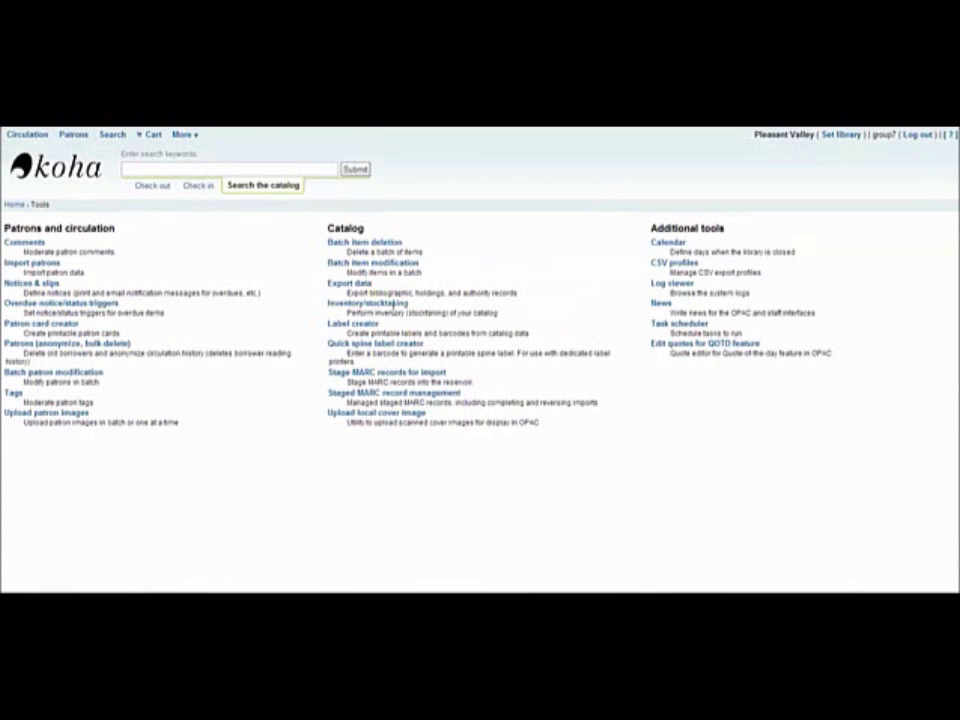
pyautogui.click(396, 304)
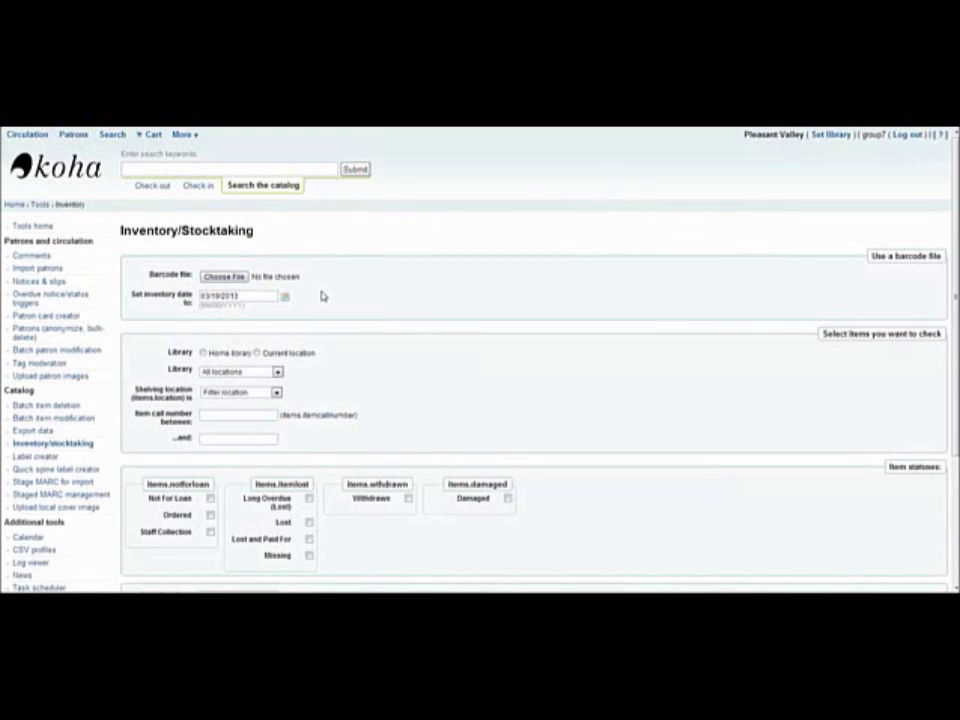
pyautogui.scroll(-2, 330, 300)
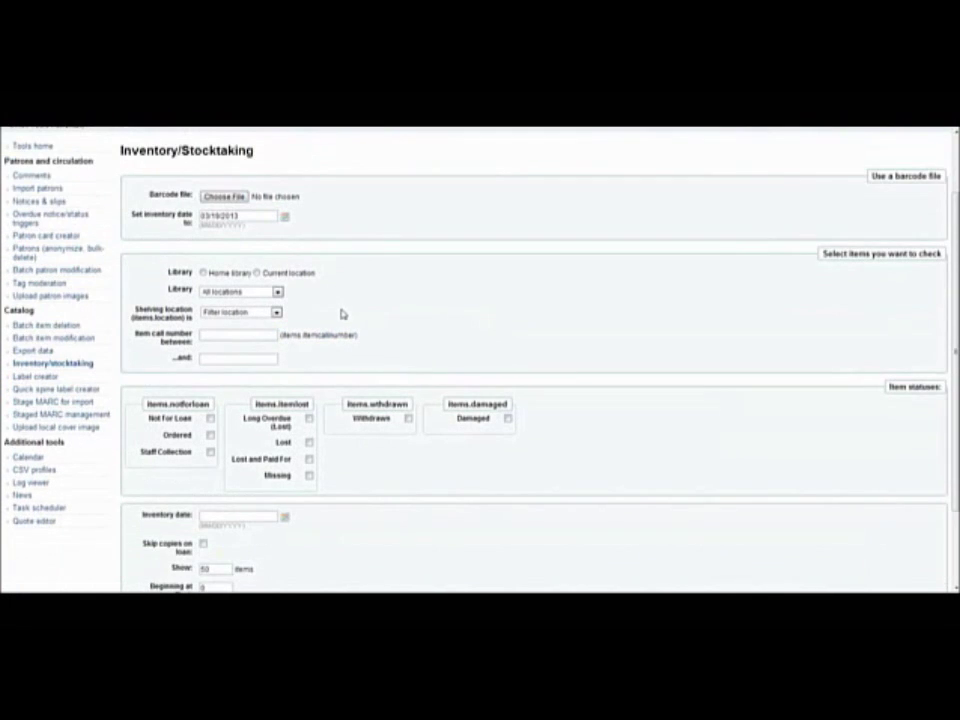
pyautogui.click(236, 293)
pyautogui.click(244, 303)
pyautogui.click(244, 310)
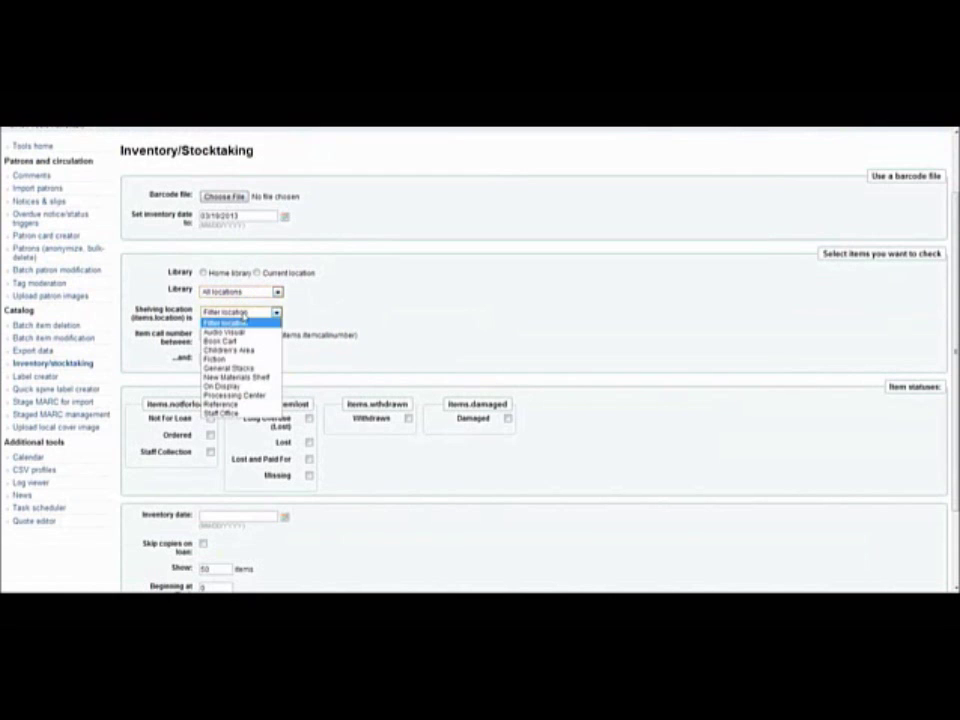
pyautogui.click(364, 360)
pyautogui.scroll(-2, 350, 365)
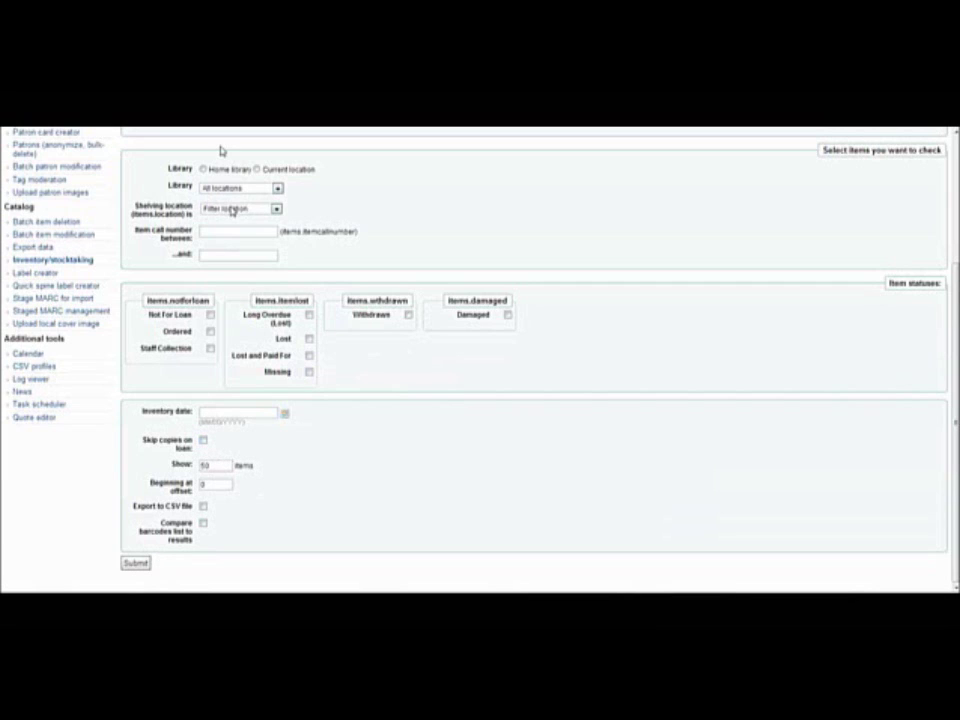
pyautogui.click(232, 209)
pyautogui.click(225, 253)
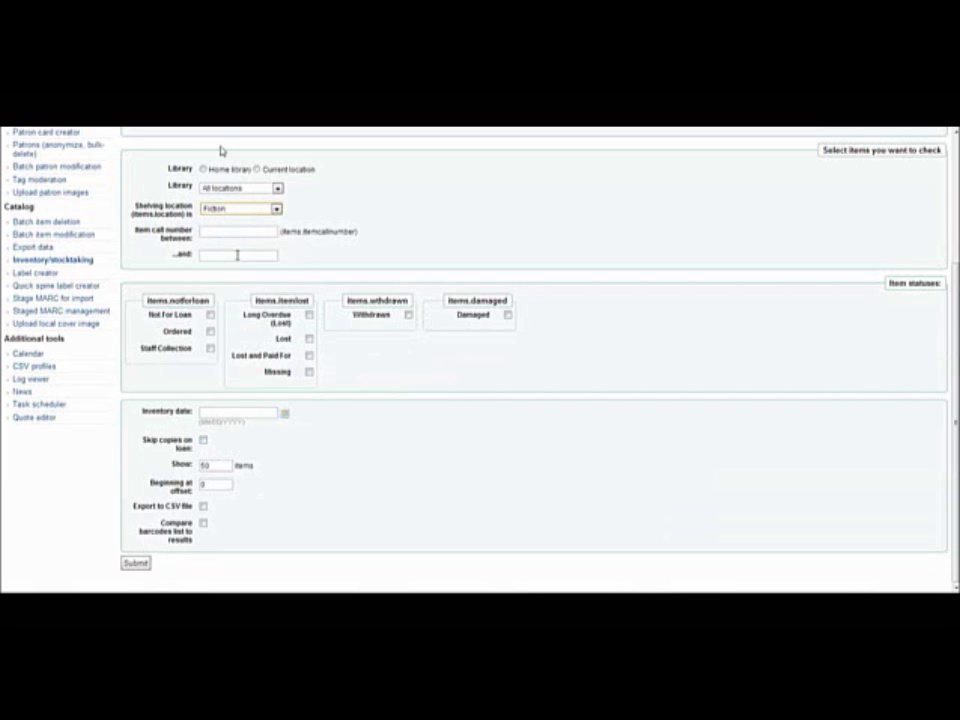
pyautogui.click(138, 564)
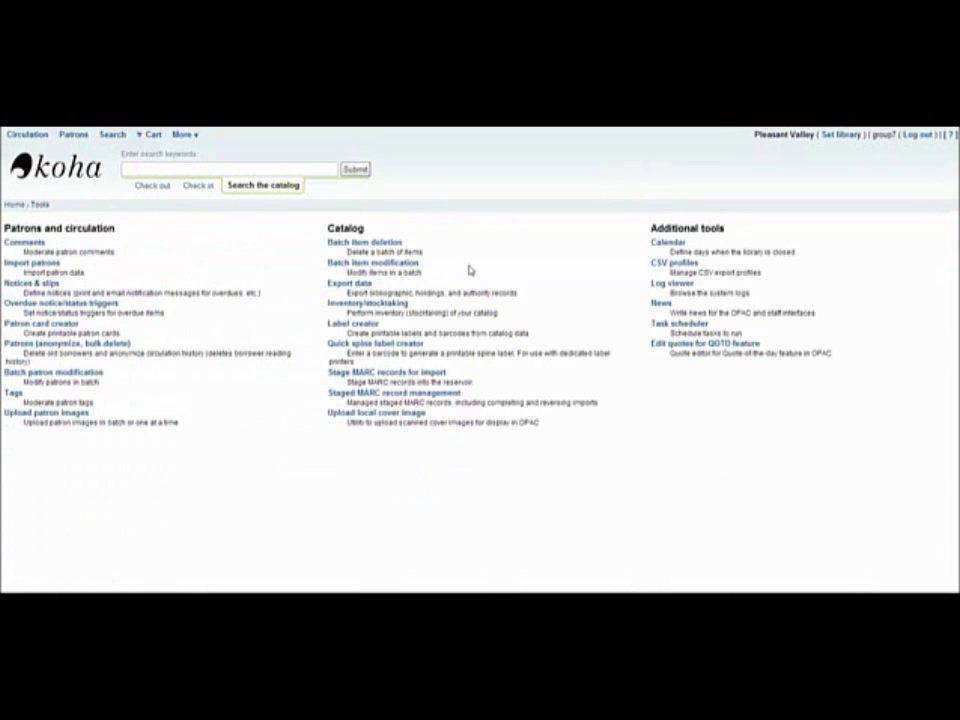
# Open the label creator, view a new label template form, and return to Labels home.
pyautogui.click(366, 329)
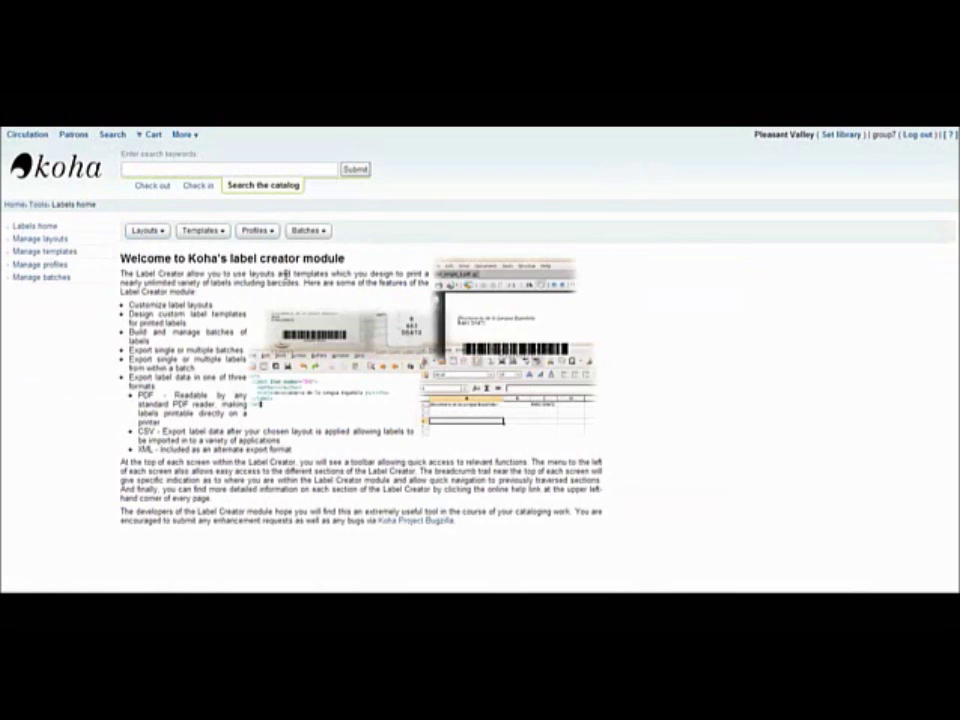
pyautogui.click(202, 230)
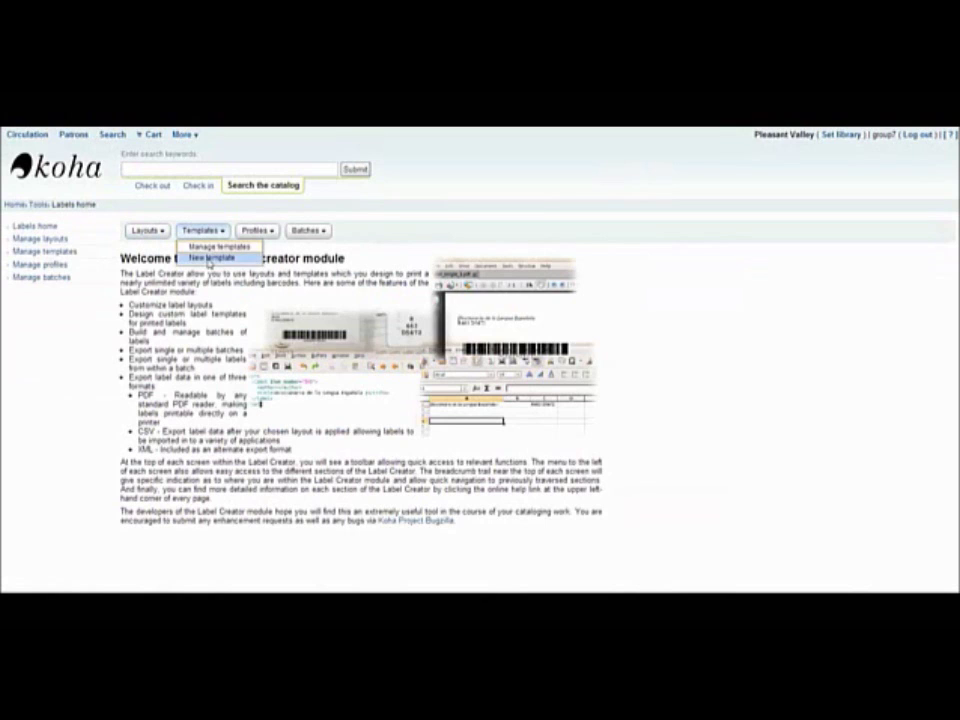
pyautogui.click(208, 257)
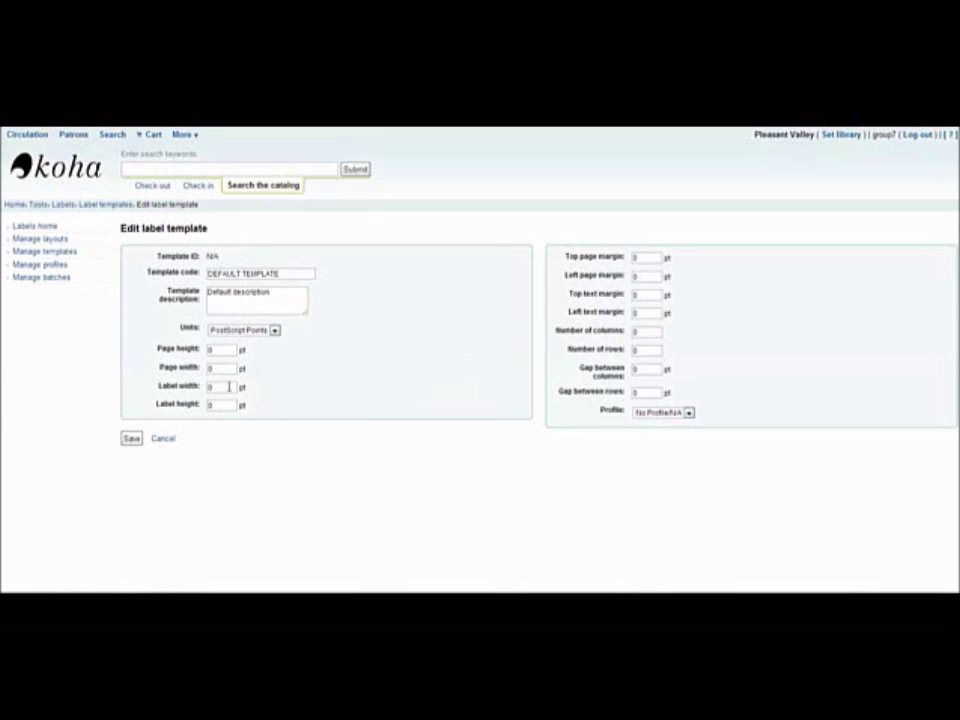
pyautogui.click(64, 208)
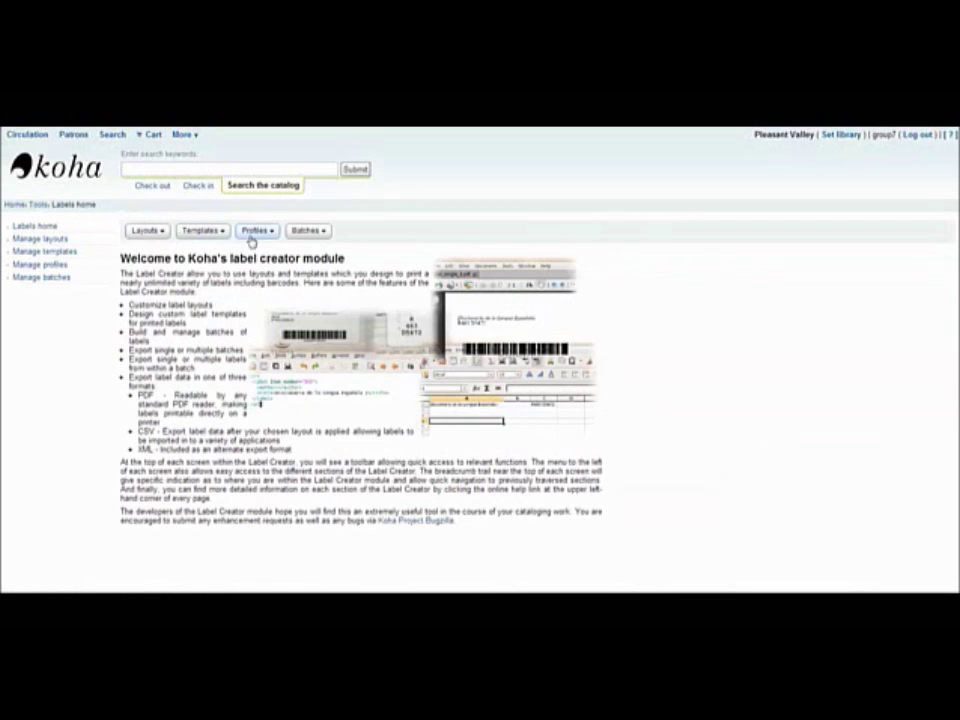
# View a blank Edit printer profile form, then return to Labels home.
pyautogui.click(263, 231)
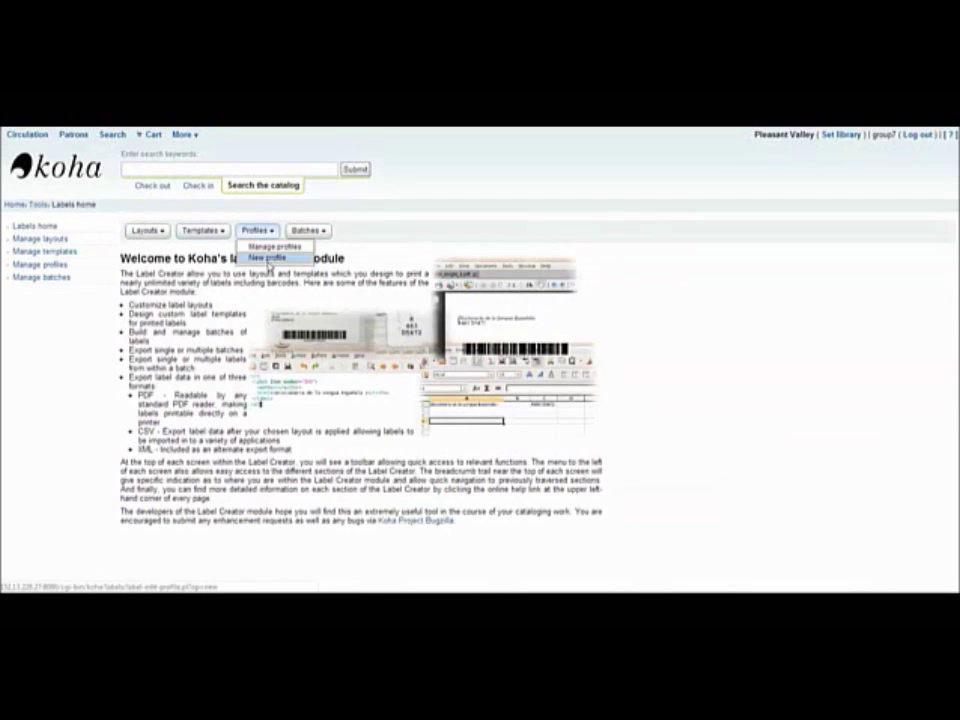
pyautogui.click(262, 258)
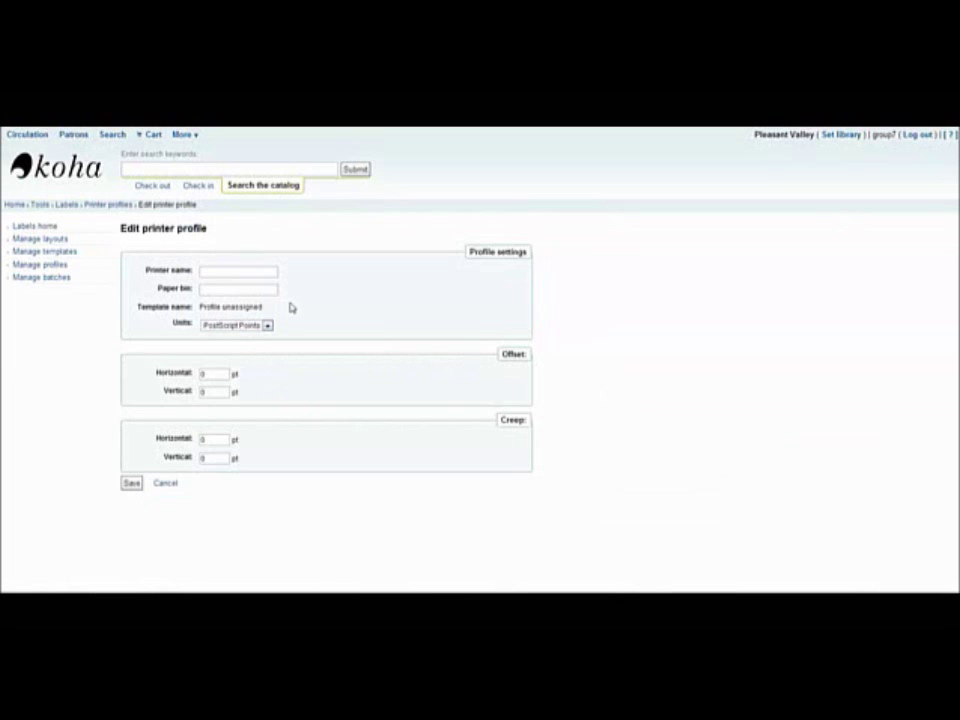
pyautogui.click(65, 212)
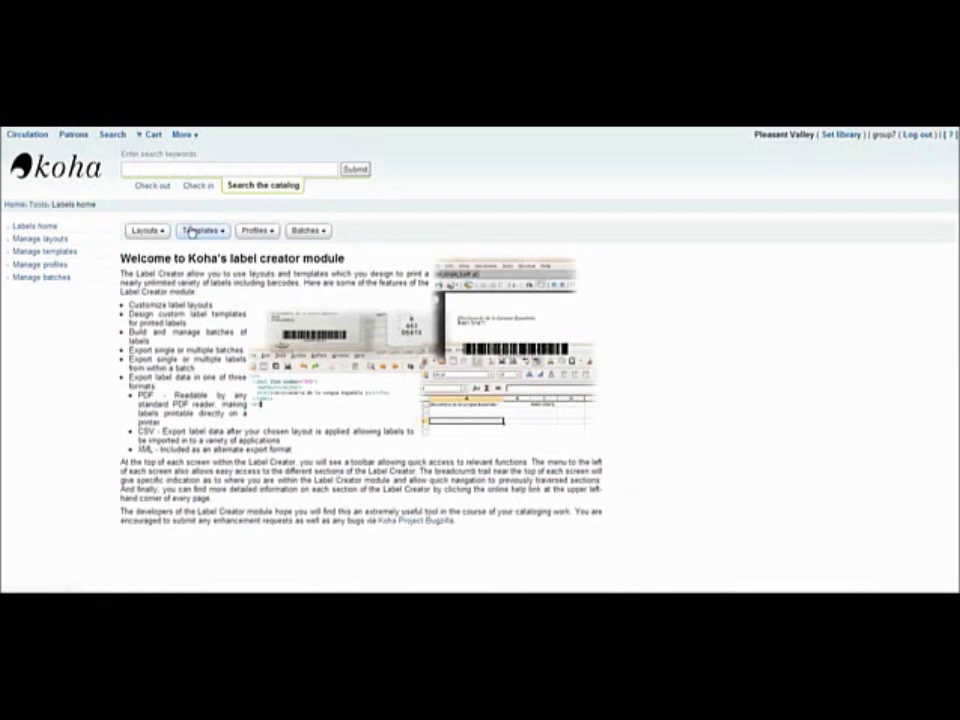
pyautogui.click(161, 232)
# View the new label layout and new batch pages, then the Manage batches list with batch 1 marked.
pyautogui.click(156, 257)
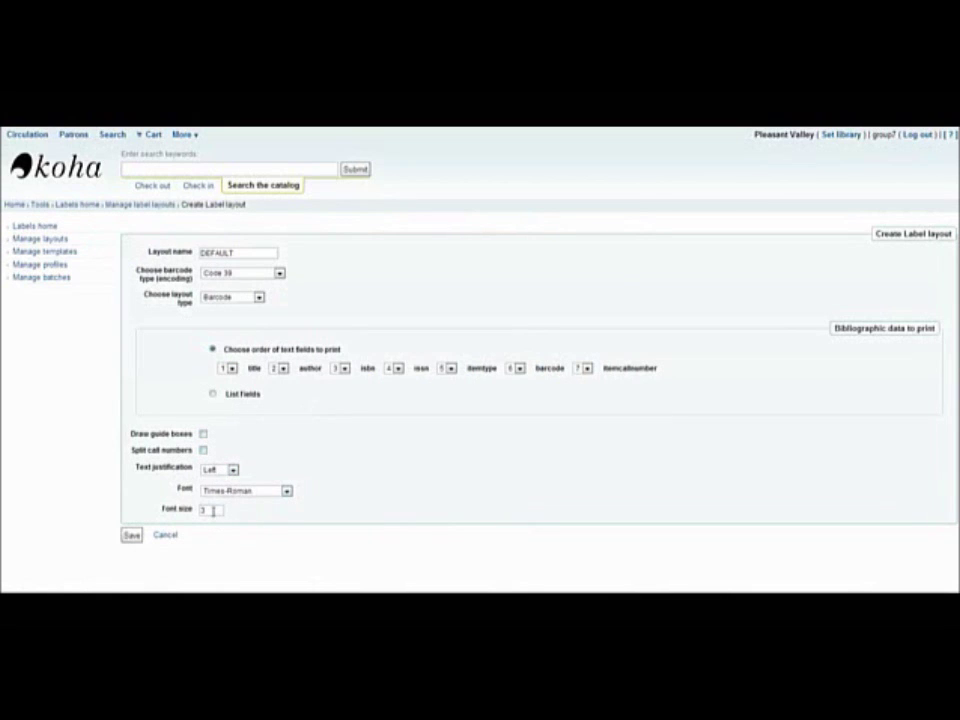
pyautogui.click(66, 206)
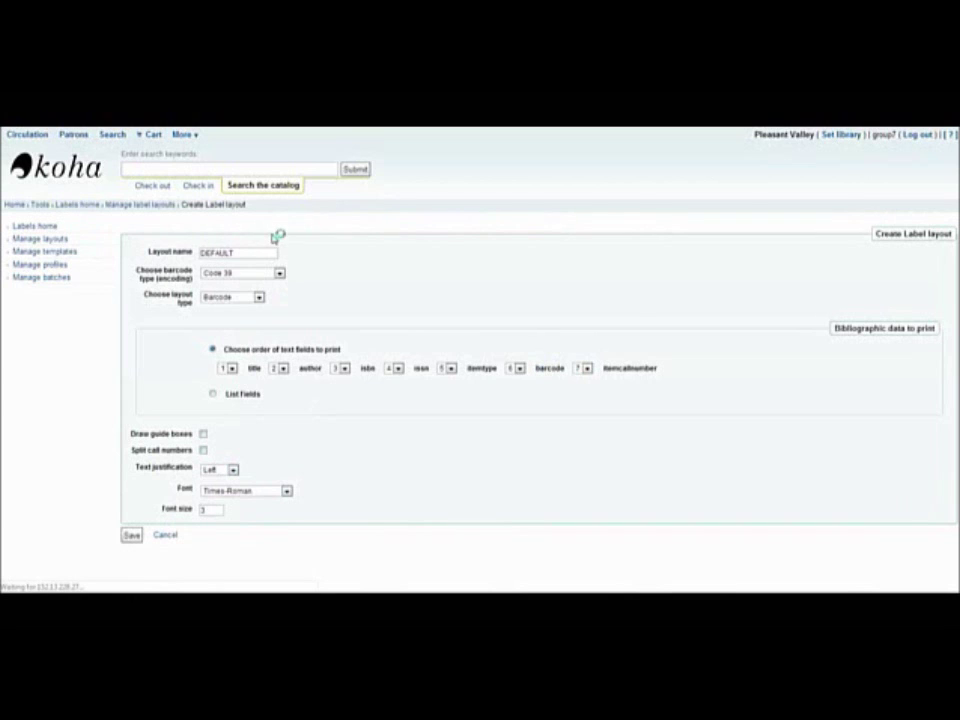
pyautogui.click(307, 230)
pyautogui.click(321, 257)
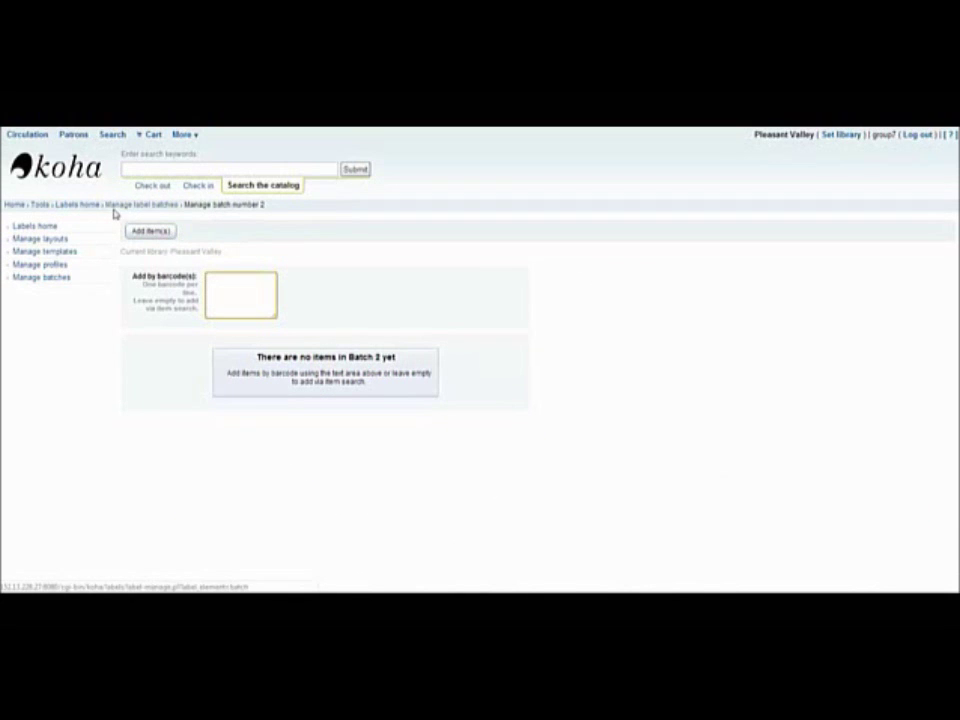
pyautogui.click(58, 285)
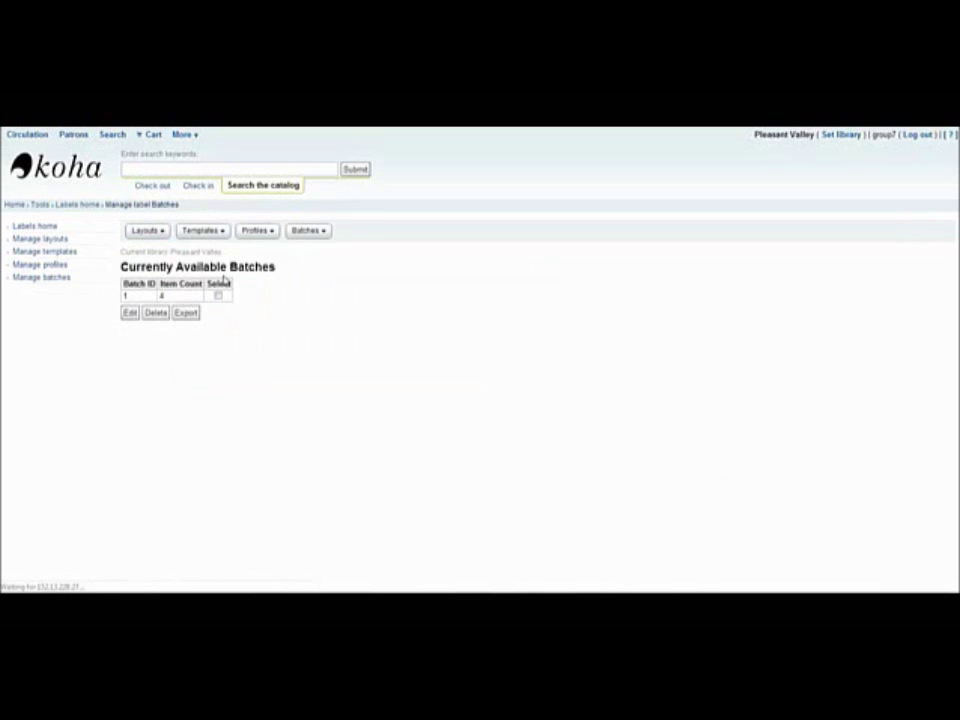
pyautogui.click(218, 295)
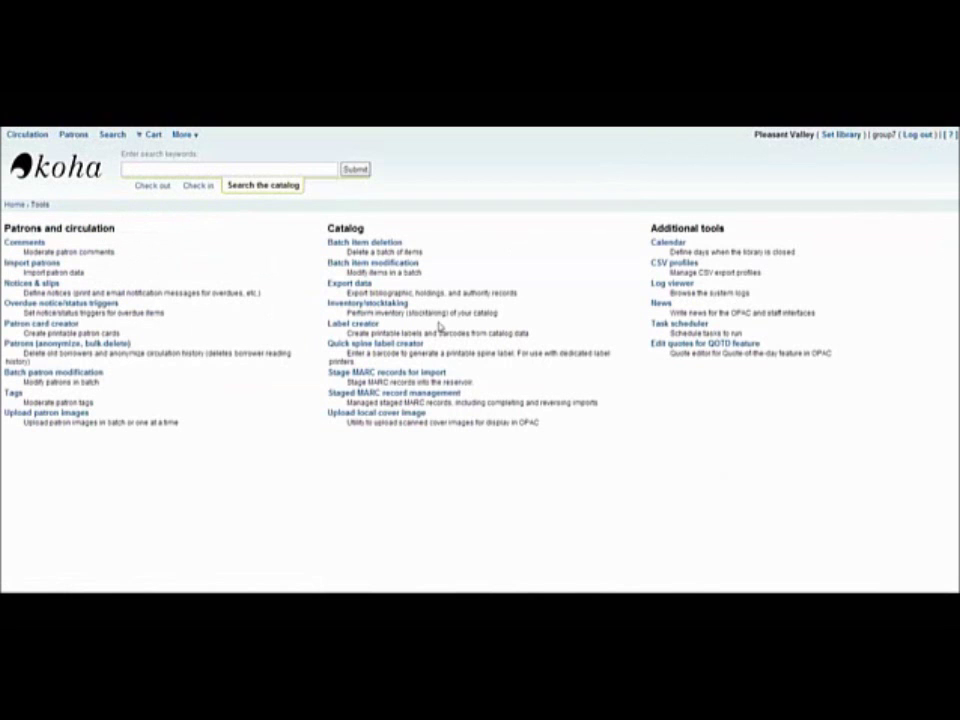
pyautogui.click(406, 345)
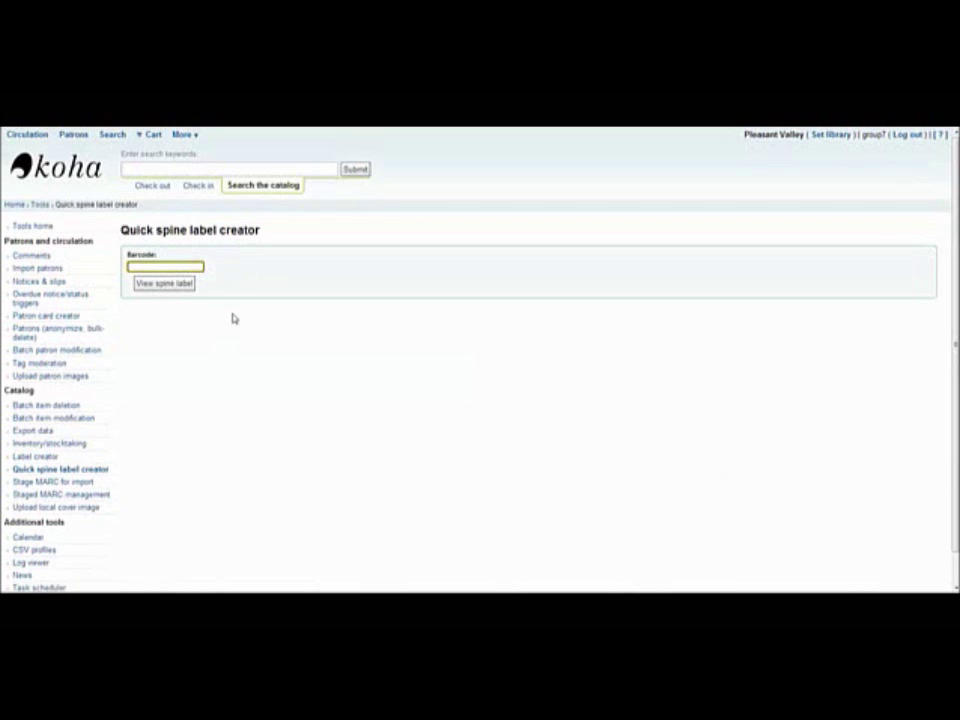
pyautogui.click(52, 225)
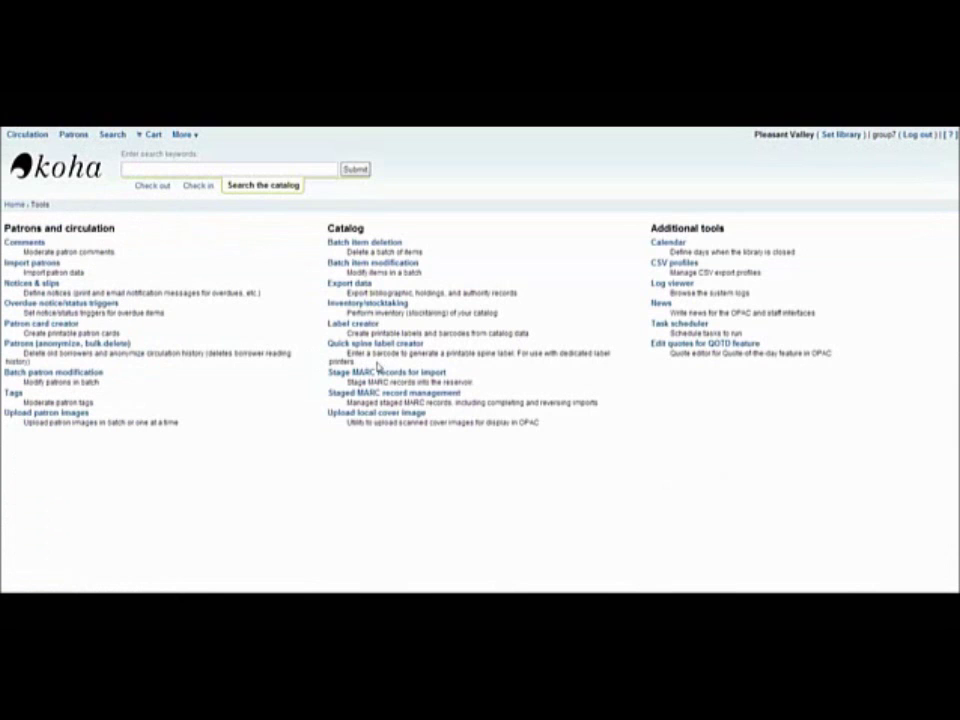
pyautogui.click(376, 373)
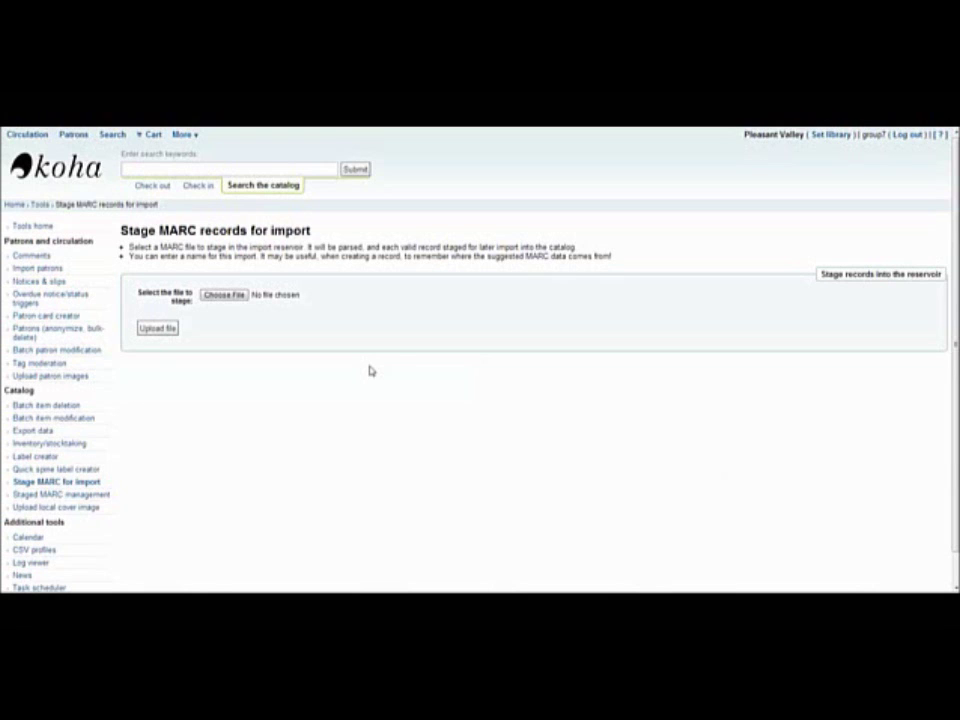
# Choose koha.mrc and upload it for staging.
pyautogui.click(226, 296)
pyautogui.click(317, 162)
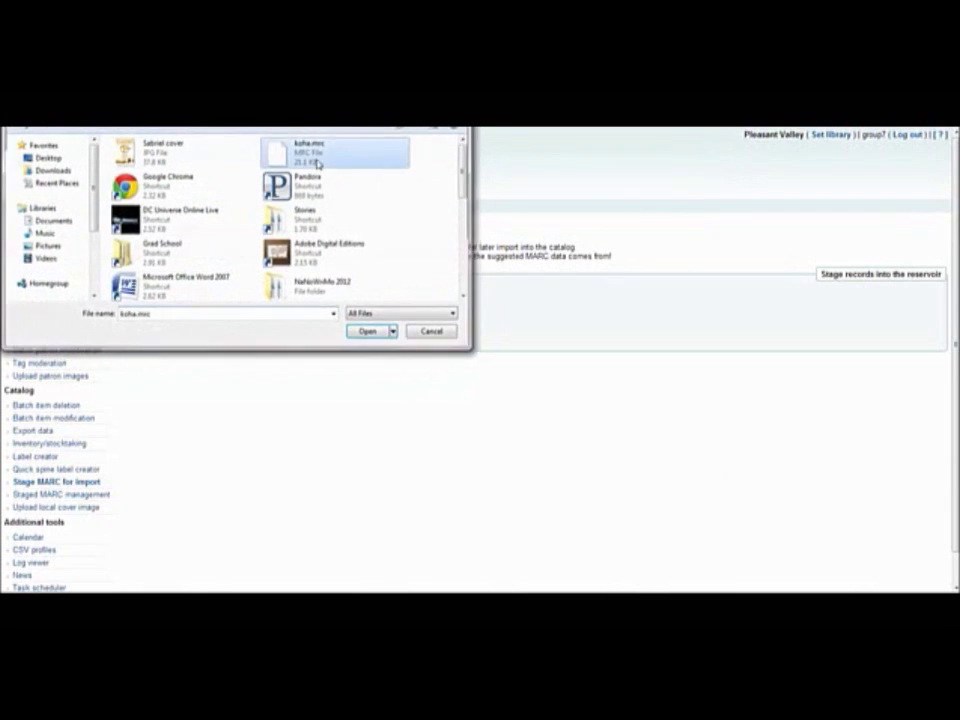
pyautogui.doubleClick(317, 162)
pyautogui.click(160, 328)
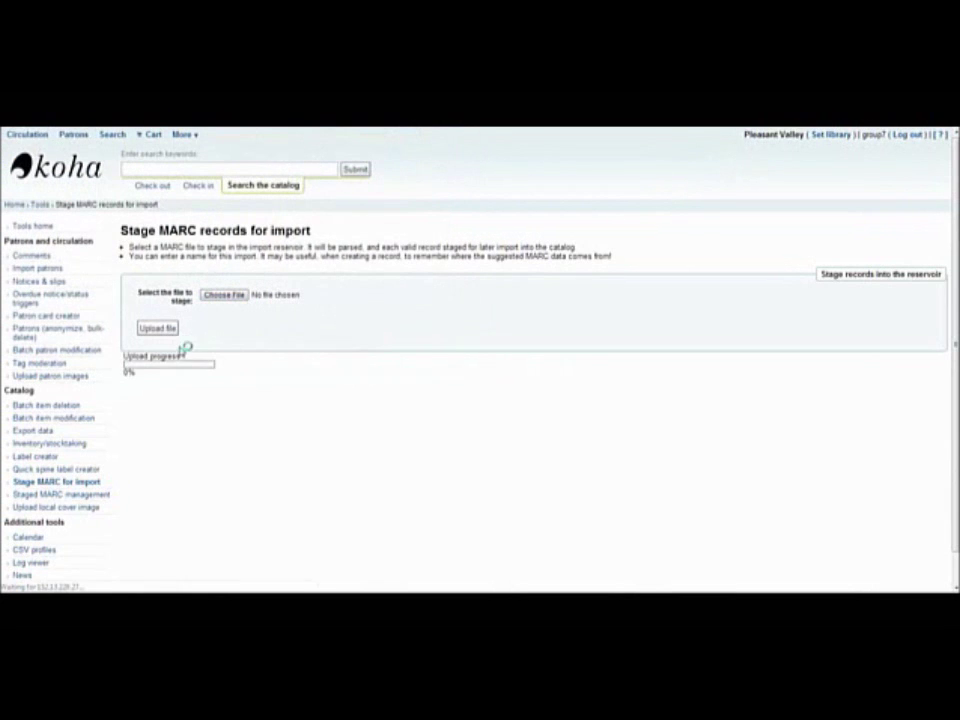
# Stage the Bibliographic records, matching on ISBN (020$a) and replacing matched records.
pyautogui.scroll(-2, 337, 250)
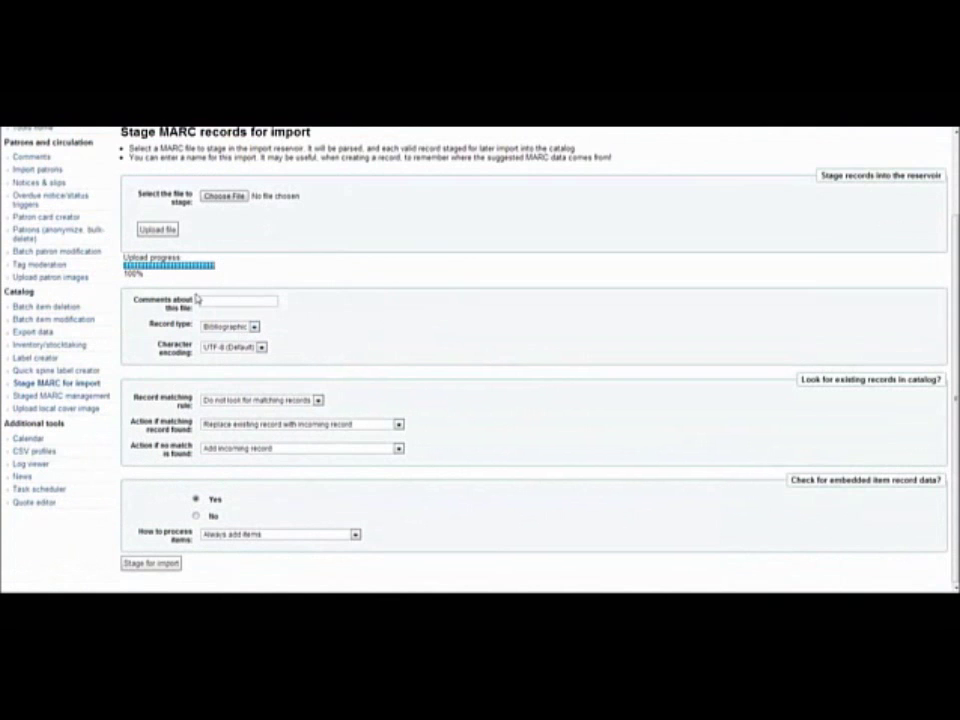
pyautogui.click(226, 328)
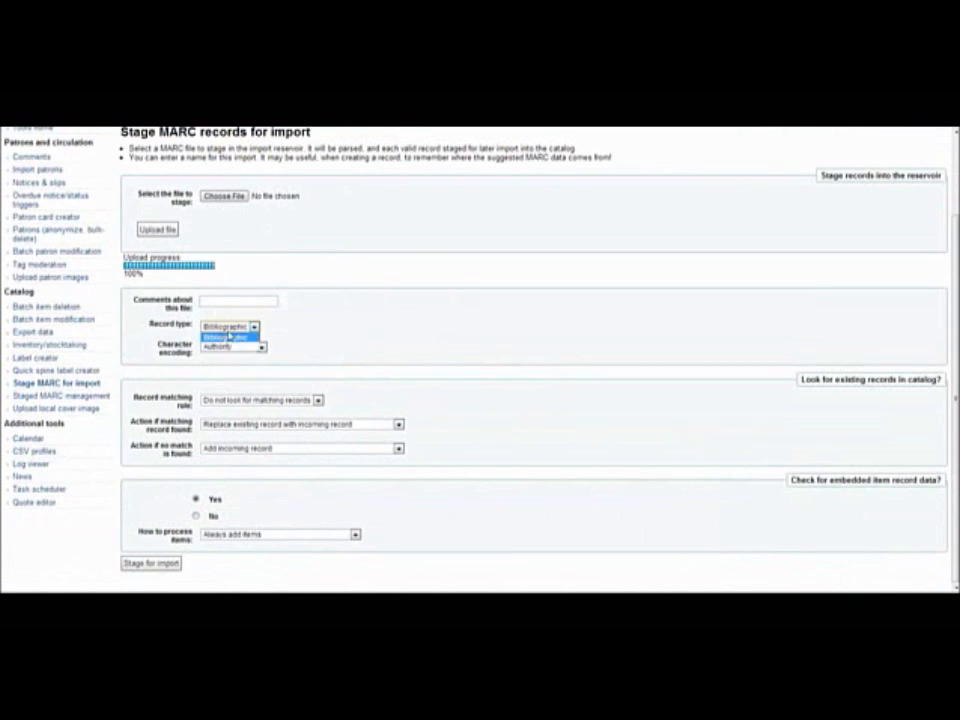
pyautogui.click(228, 337)
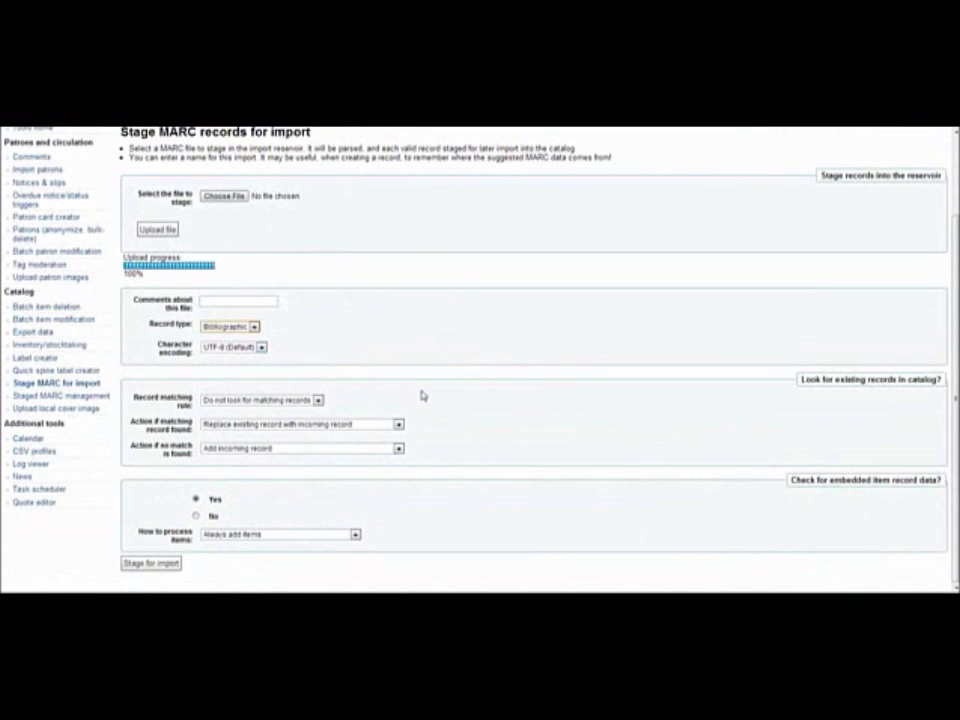
pyautogui.click(289, 423)
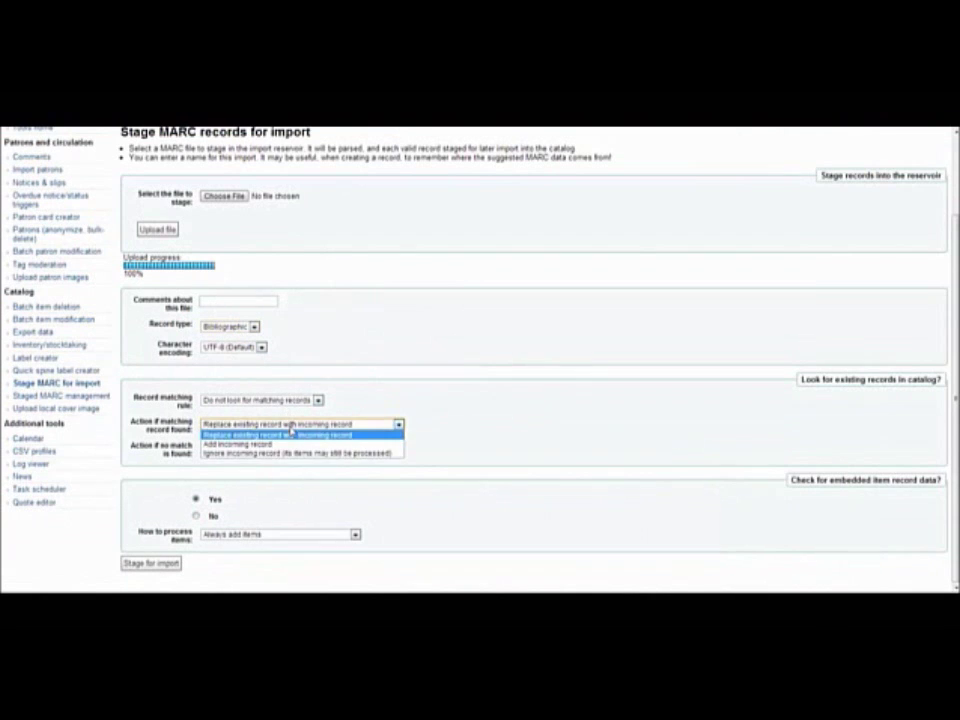
pyautogui.click(291, 421)
pyautogui.click(290, 400)
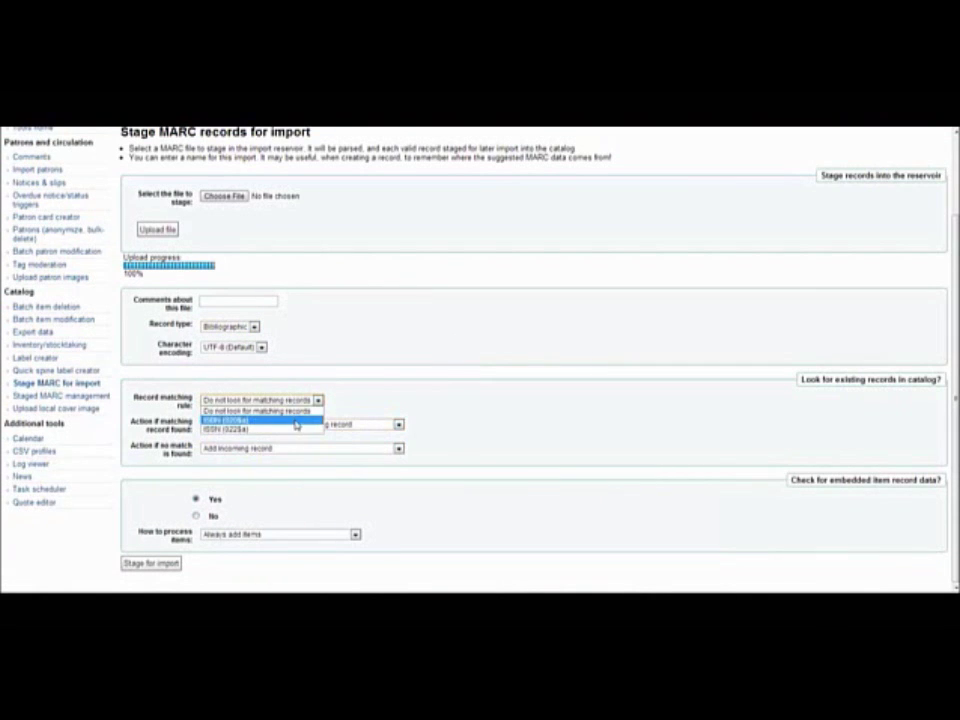
pyautogui.click(296, 421)
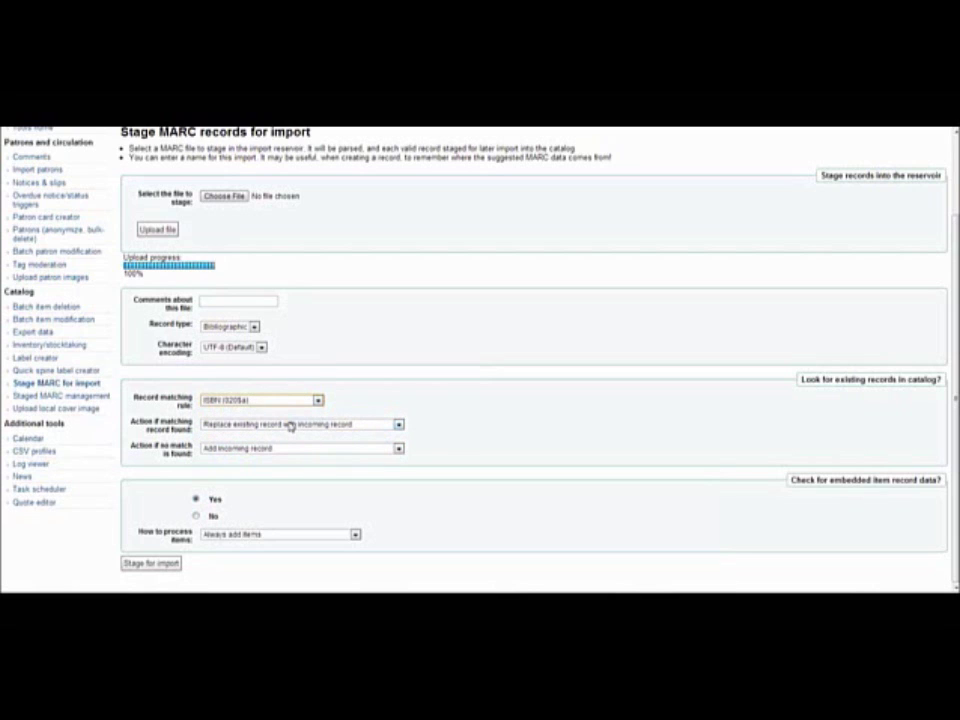
pyautogui.click(290, 425)
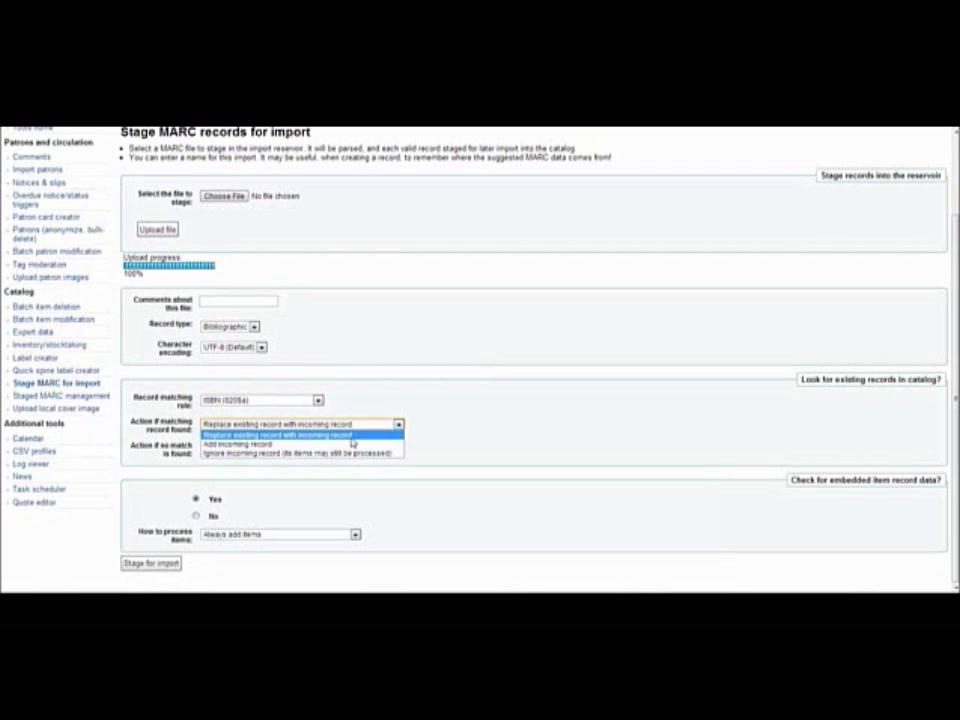
pyautogui.click(359, 437)
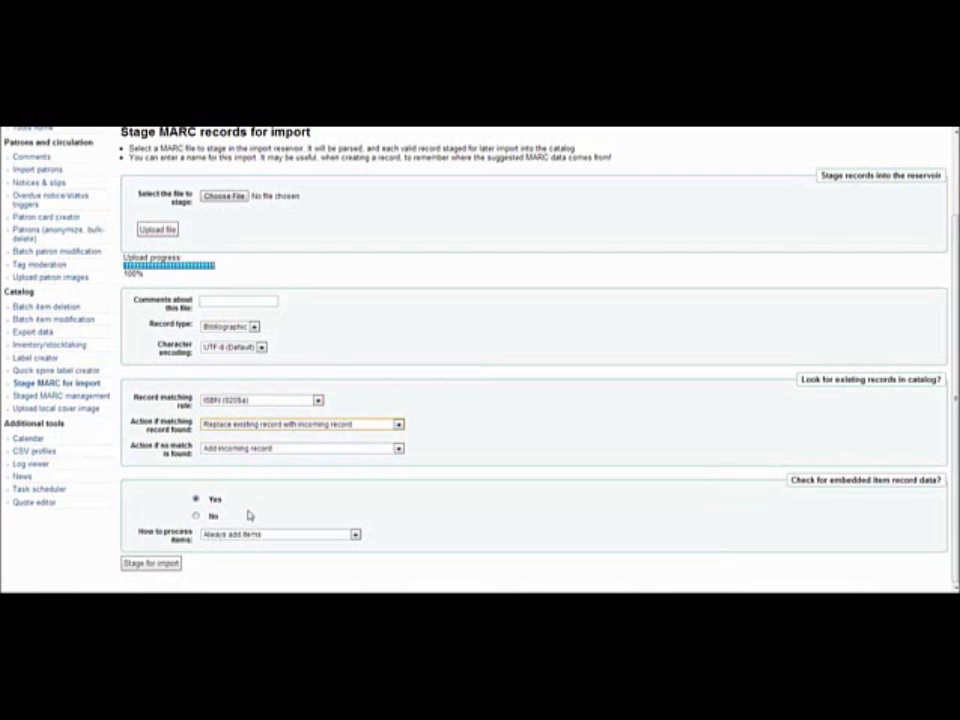
pyautogui.click(158, 564)
pyautogui.scroll(-1, 385, 493)
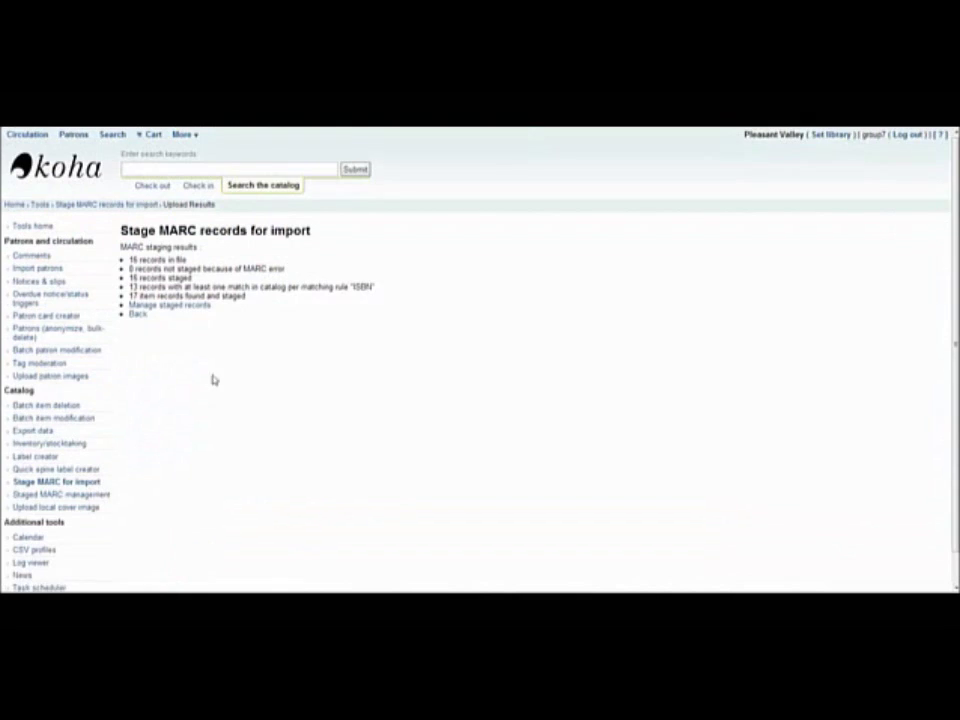
# Open the staged batch, keeping Replace for matched records and the Default framework.
pyautogui.click(197, 310)
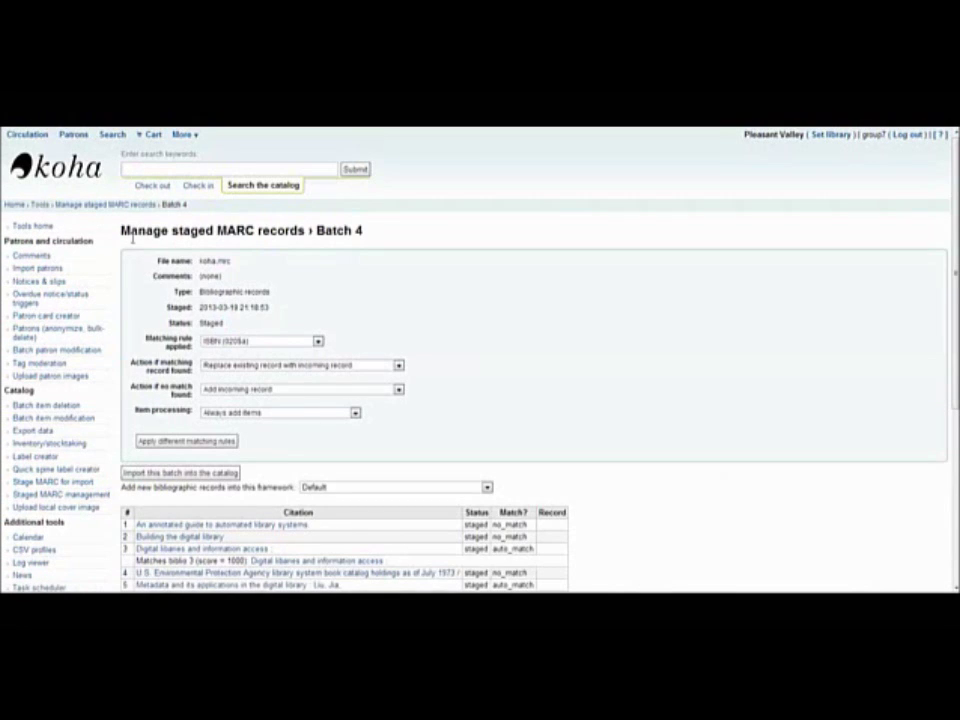
pyautogui.scroll(-5, 564, 334)
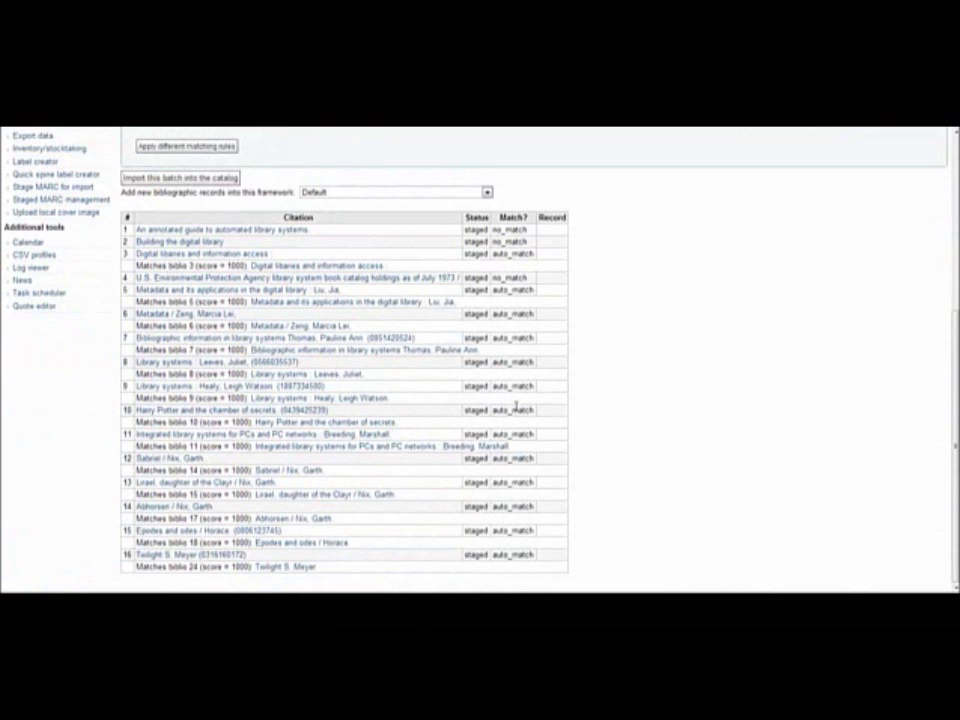
pyautogui.scroll(2, 358, 290)
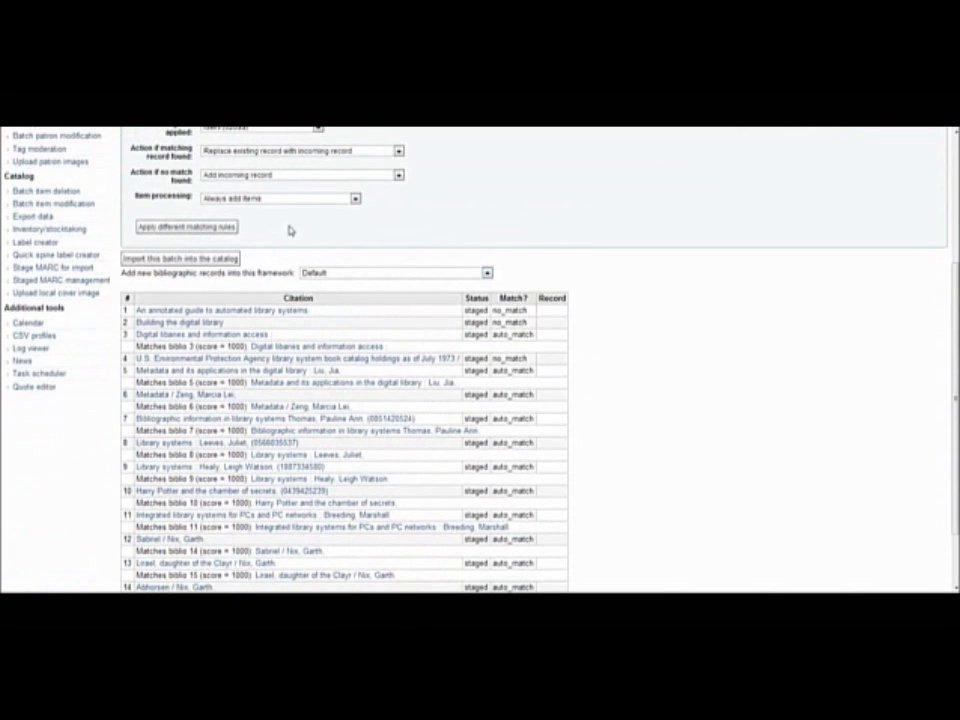
pyautogui.click(272, 174)
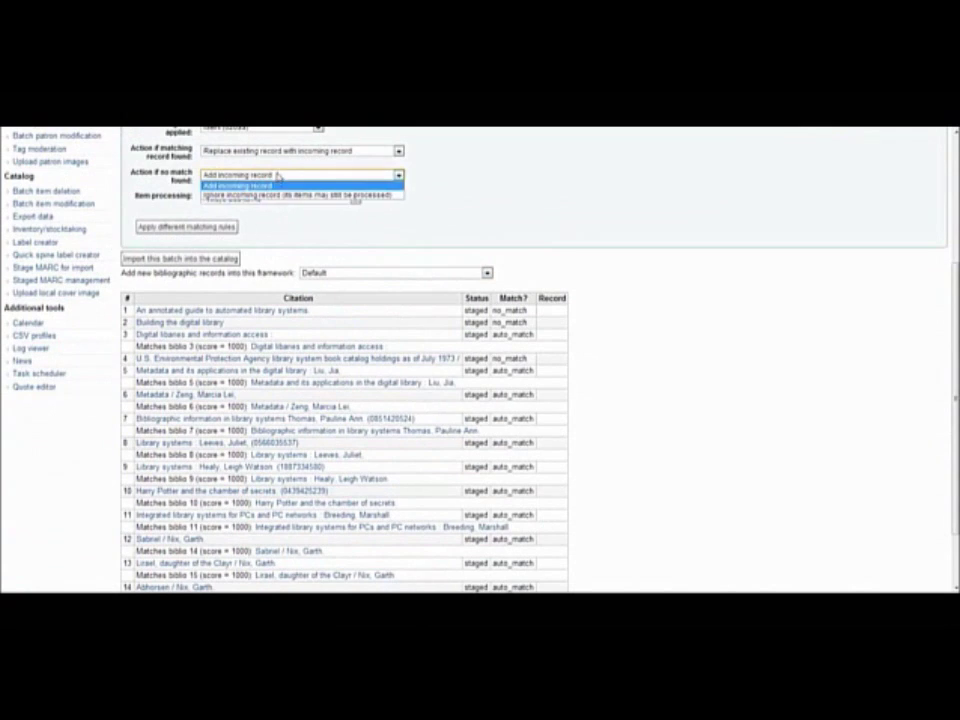
pyautogui.click(277, 174)
pyautogui.click(281, 152)
pyautogui.click(398, 151)
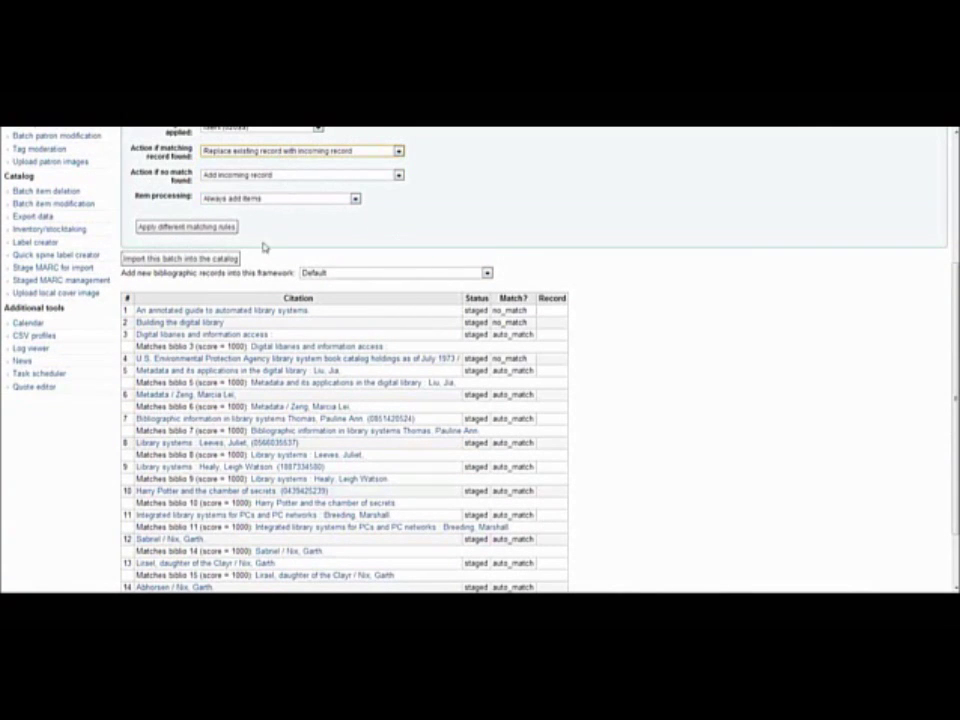
pyautogui.click(330, 272)
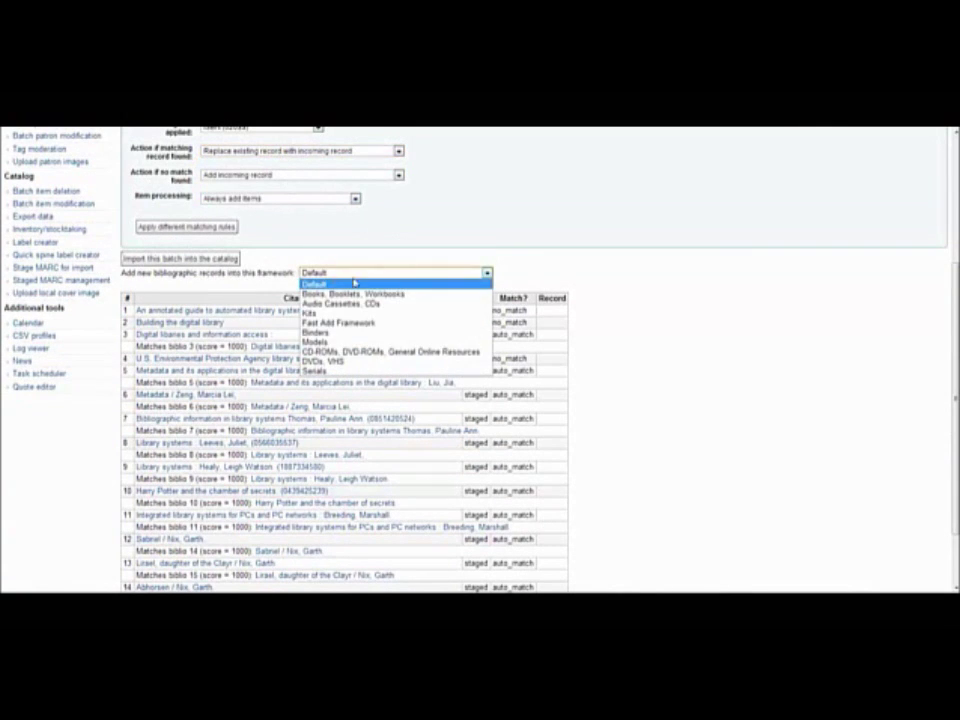
pyautogui.click(369, 271)
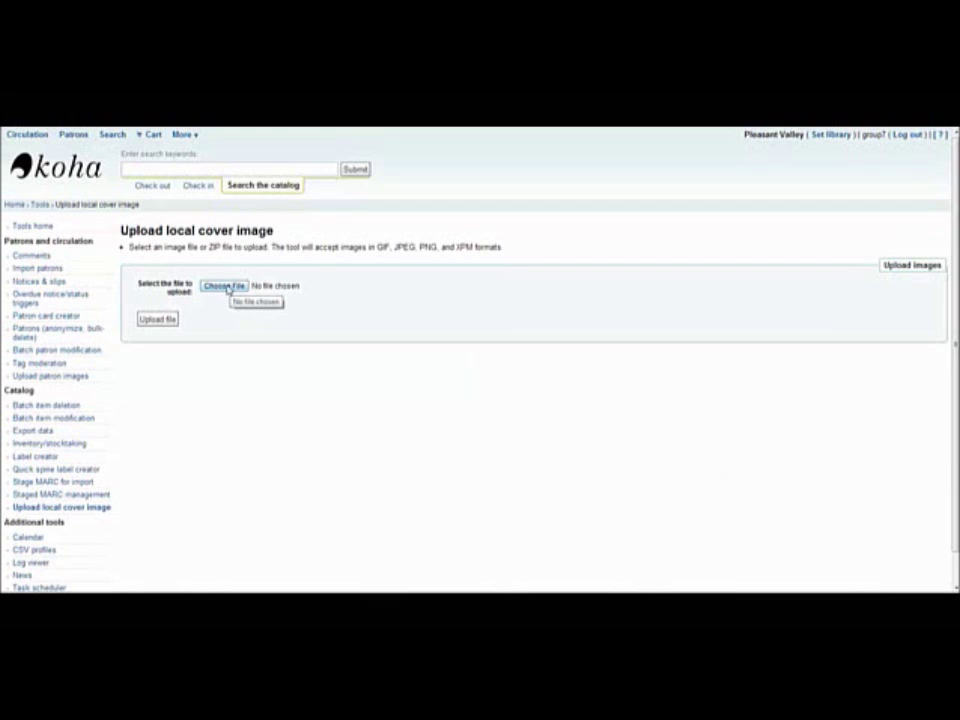
# Upload the Sabriel cover image file.
pyautogui.click(224, 286)
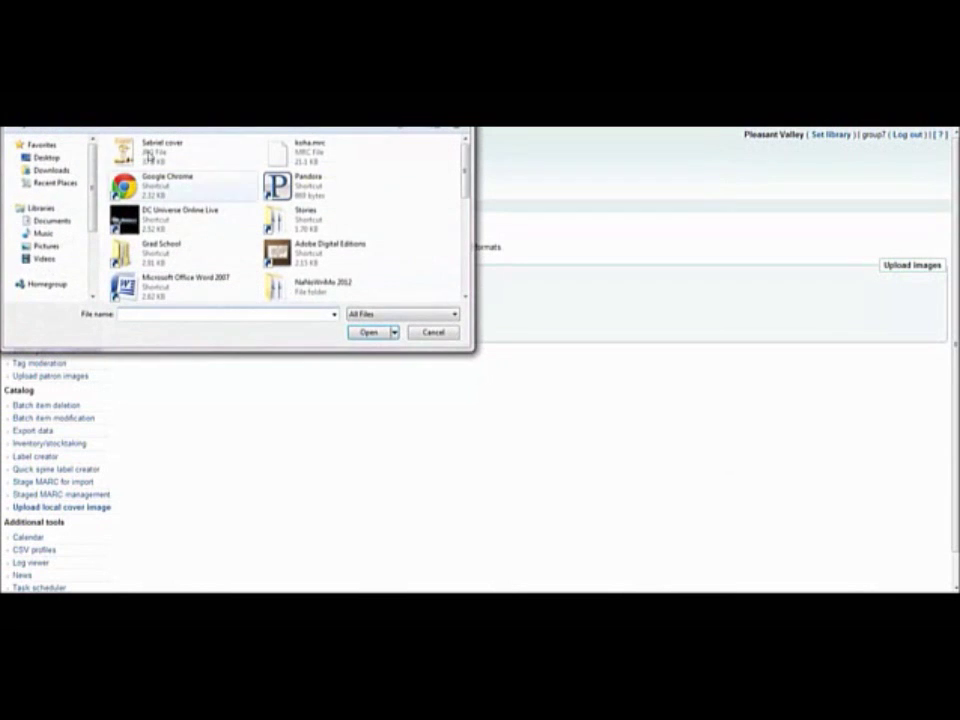
pyautogui.click(150, 146)
pyautogui.doubleClick(150, 146)
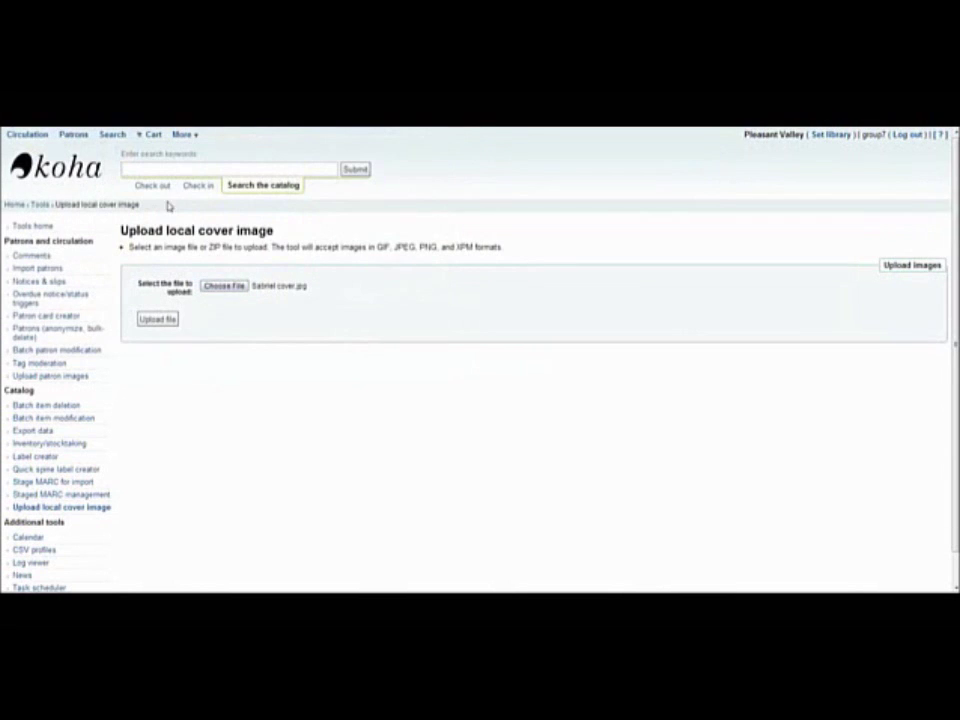
pyautogui.click(158, 319)
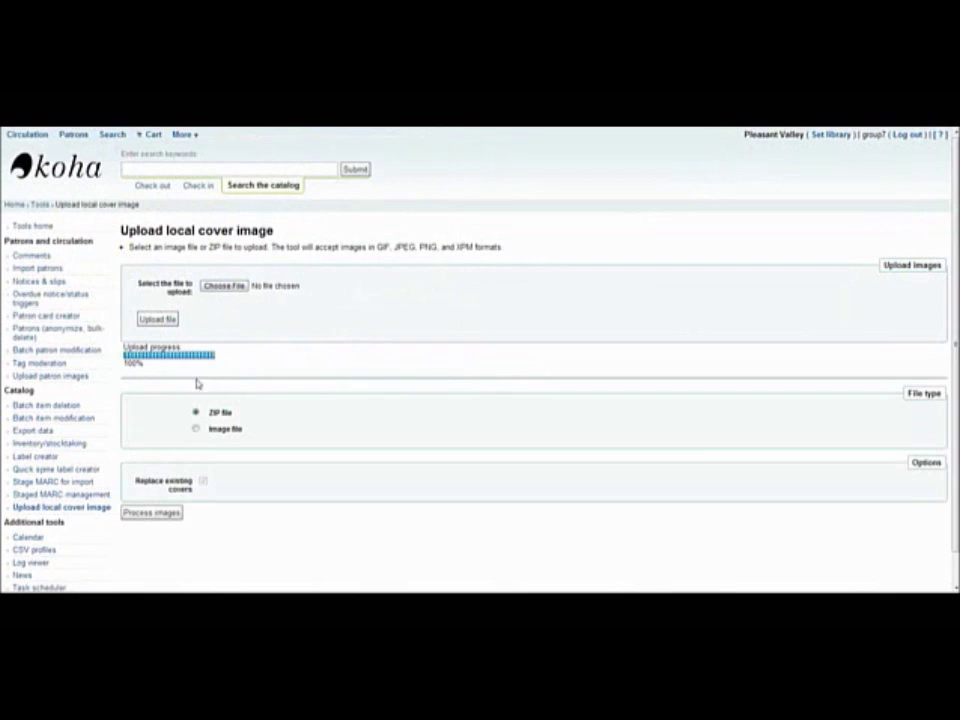
# Set it as a single image for biblionumber 14, replacing existing covers.
pyautogui.click(197, 430)
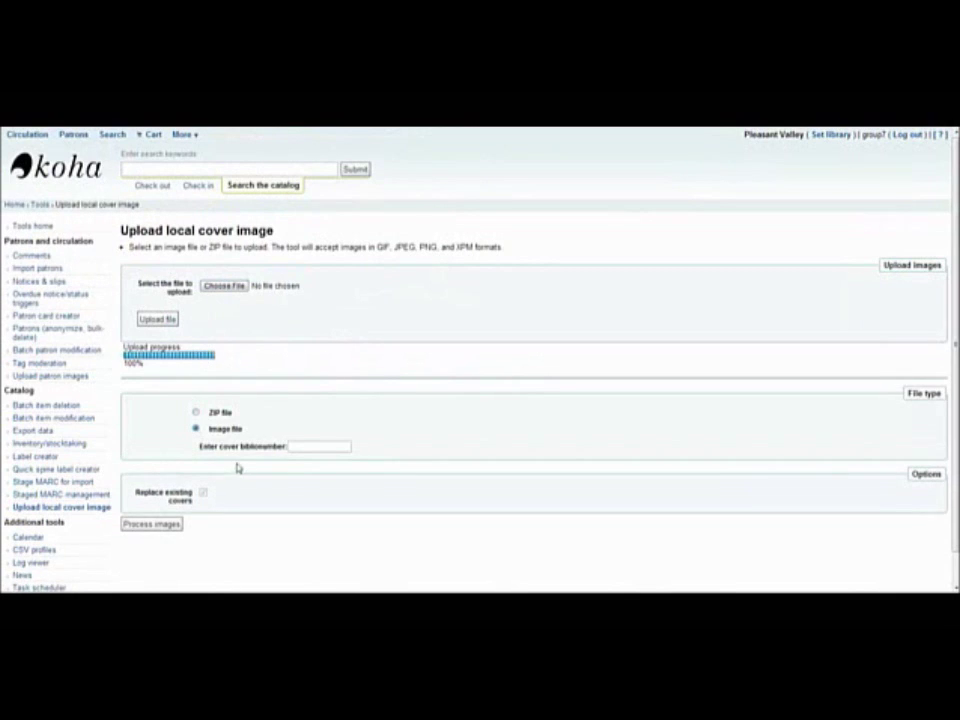
pyautogui.click(312, 445)
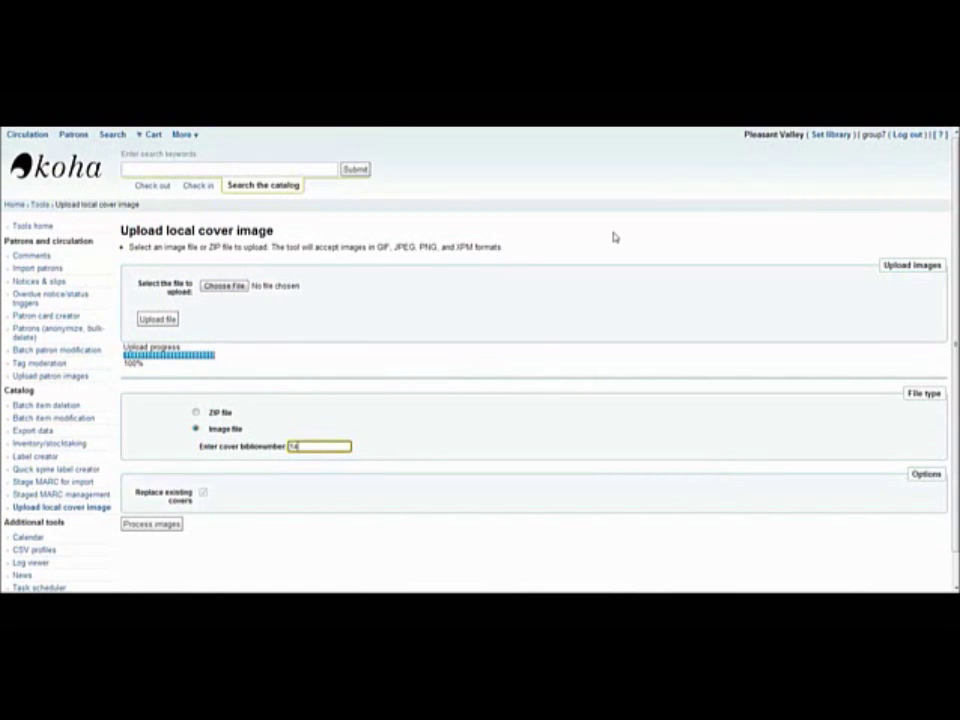
pyautogui.click(204, 493)
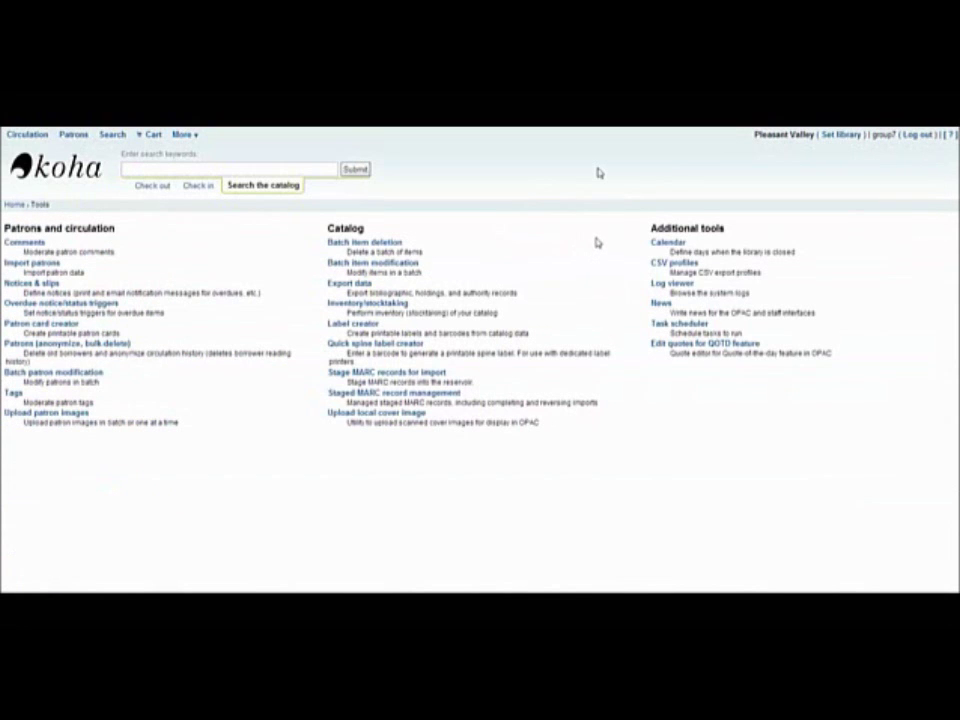
pyautogui.click(665, 245)
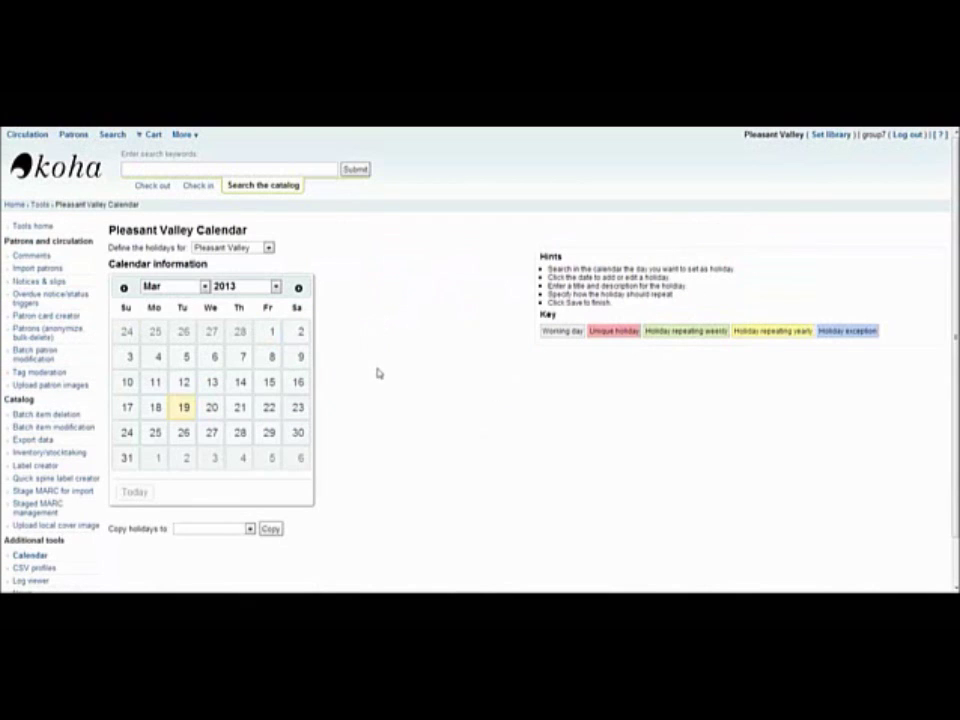
pyautogui.click(214, 357)
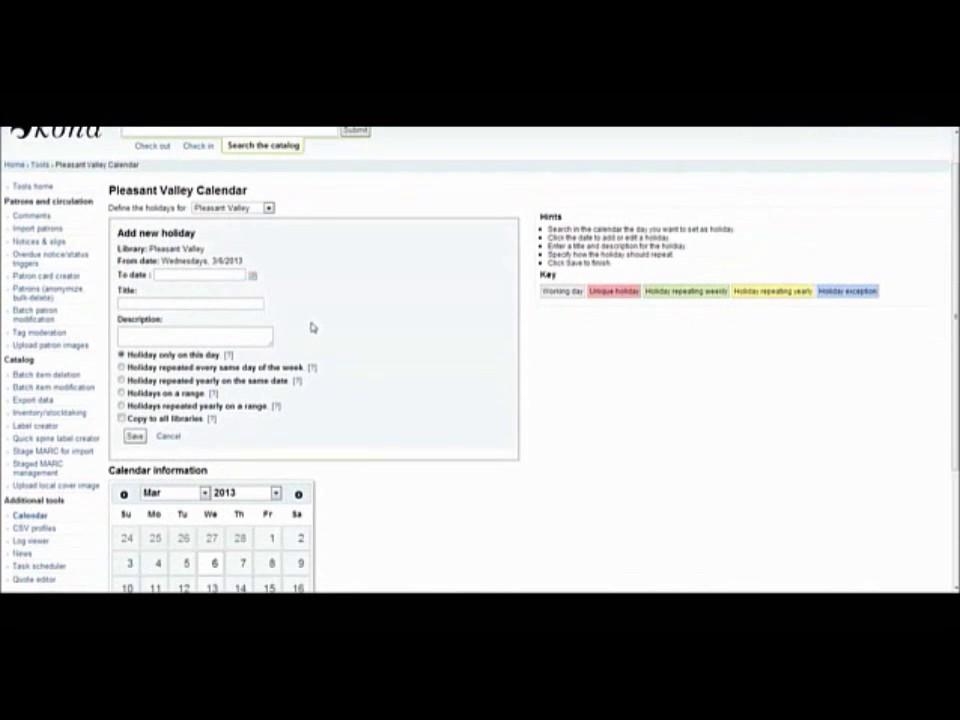
pyautogui.scroll(-1, 312, 327)
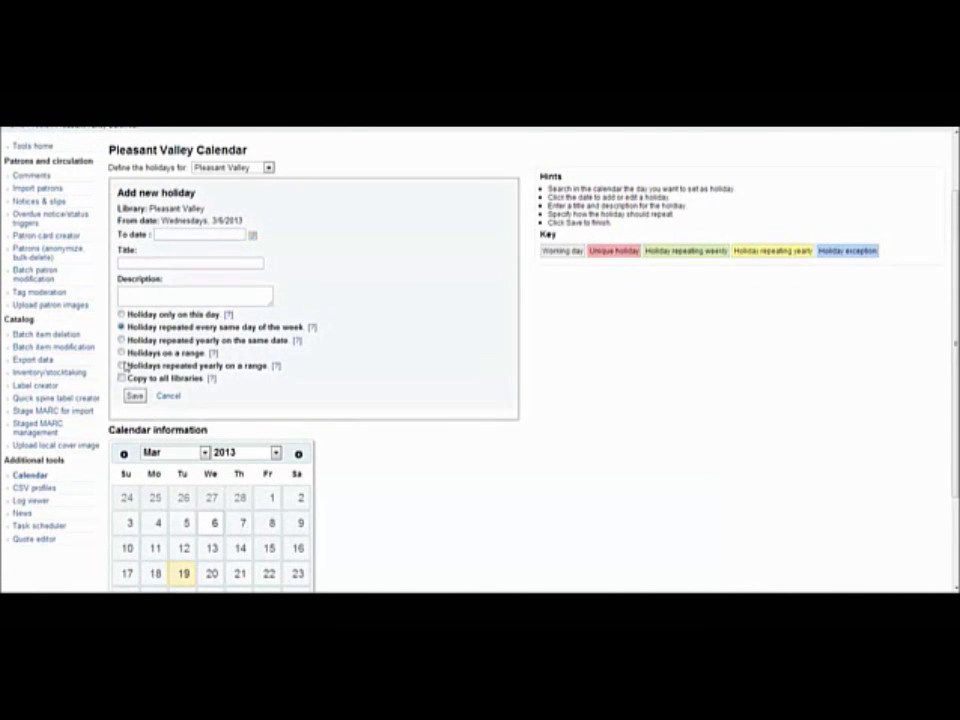
pyautogui.click(121, 315)
pyautogui.scroll(-3, 443, 456)
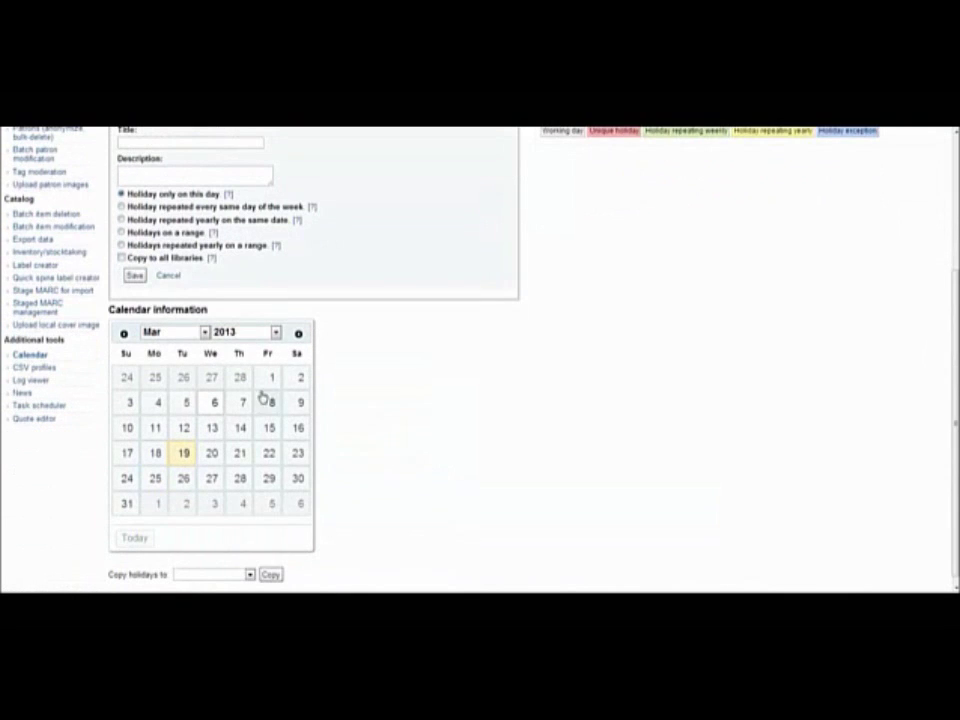
pyautogui.scroll(4, 720, 175)
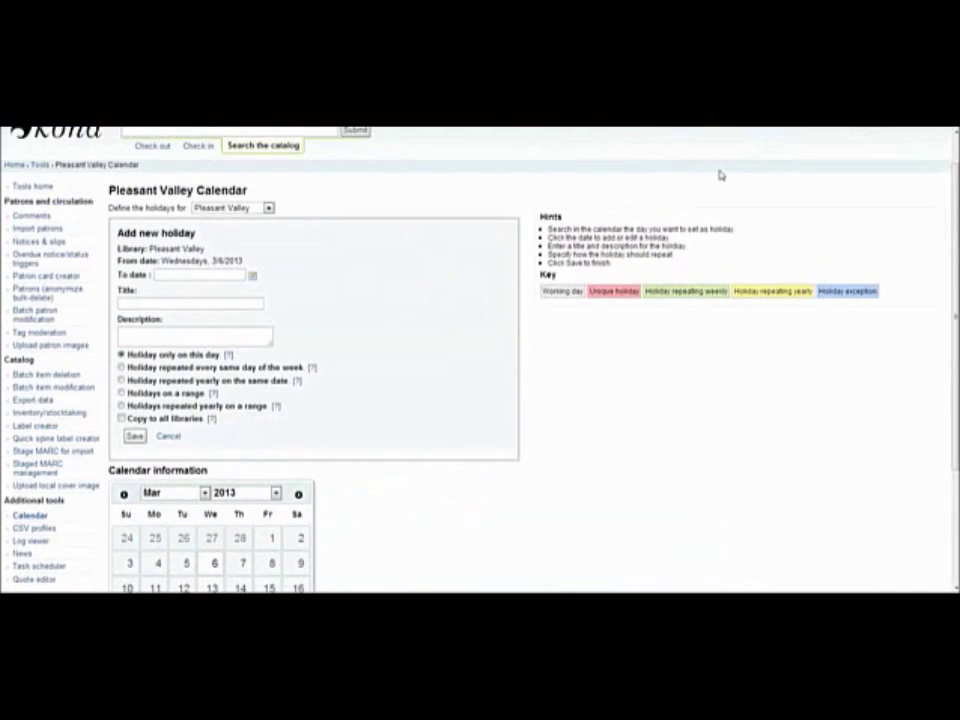
pyautogui.hotkey('alt', 'Left')
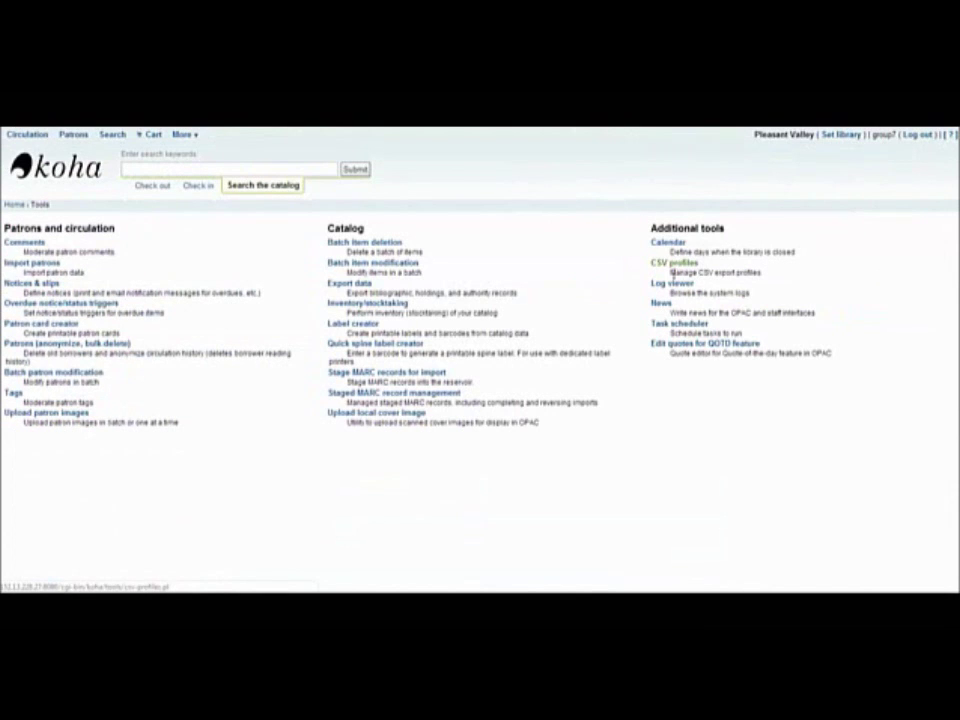
pyautogui.click(672, 266)
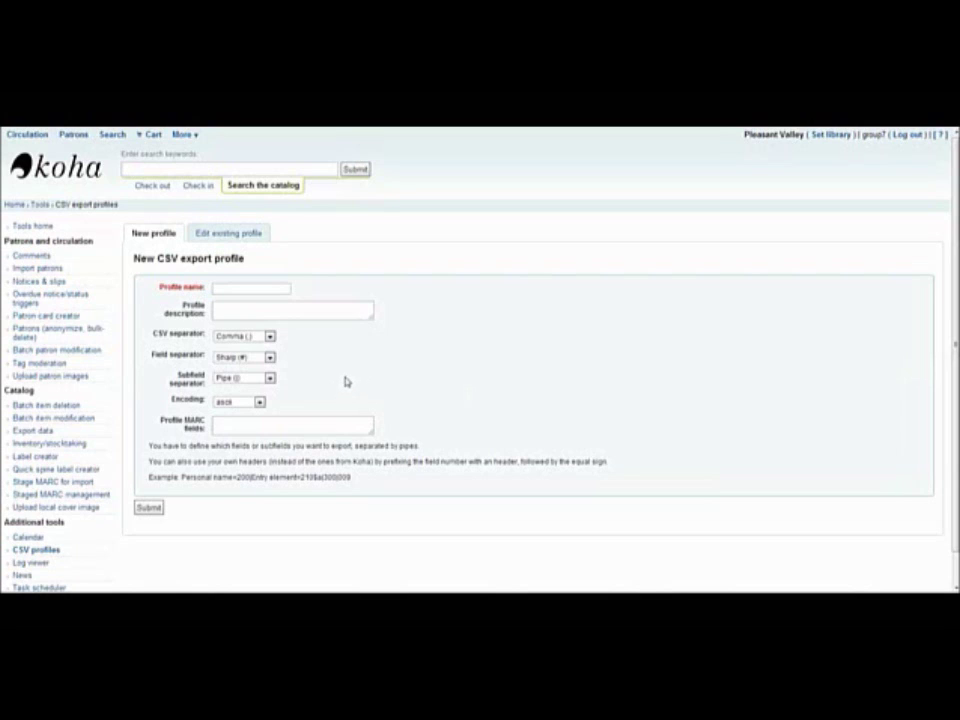
pyautogui.click(238, 237)
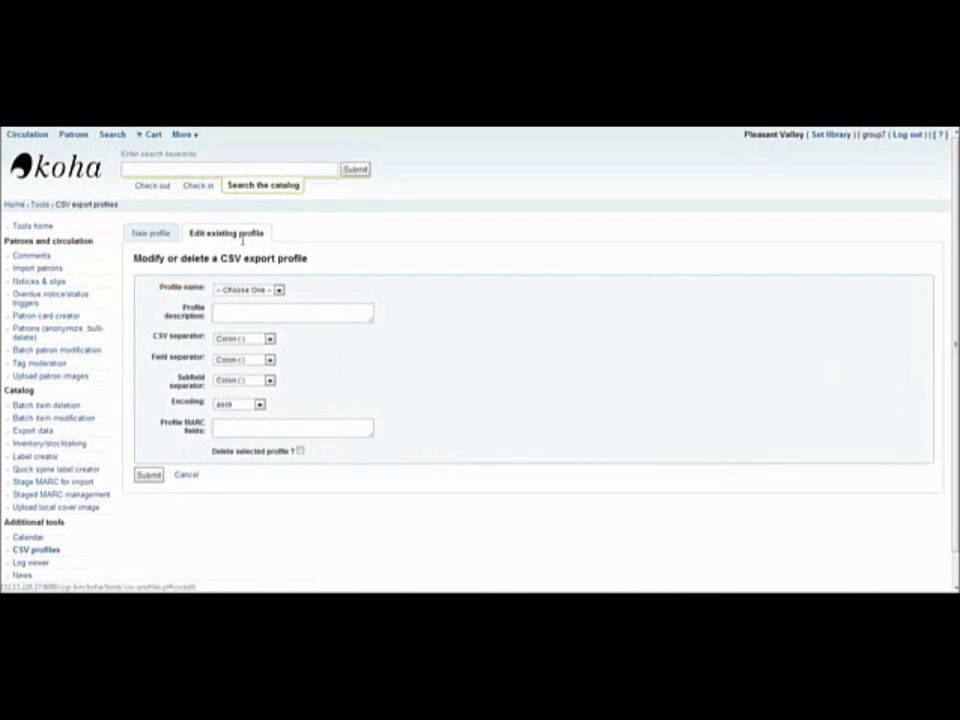
pyautogui.click(278, 290)
pyautogui.click(270, 311)
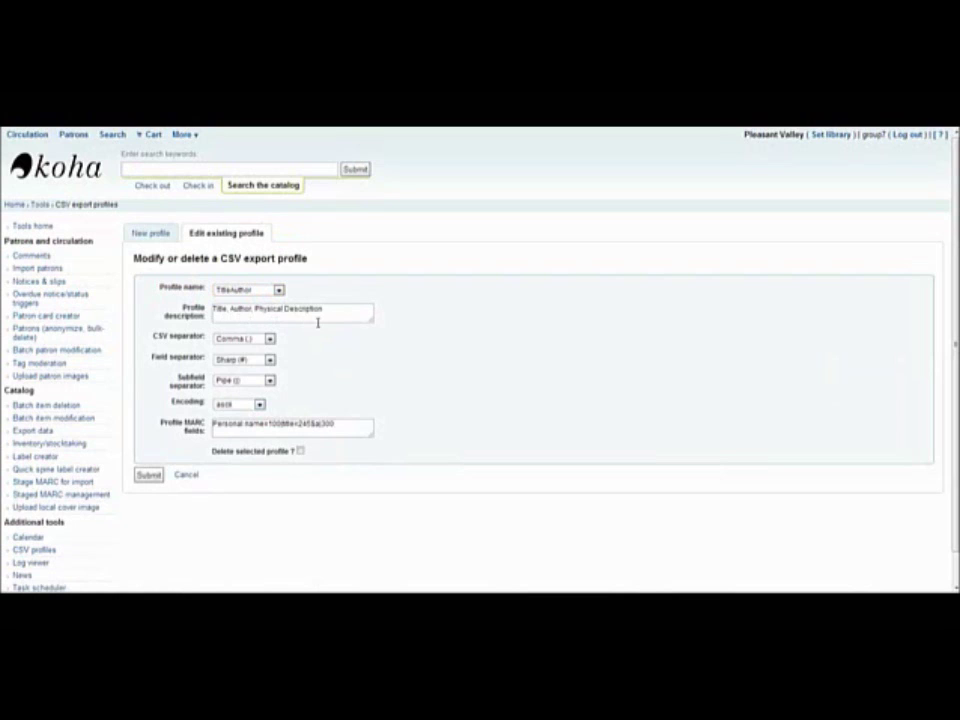
pyautogui.click(269, 340)
pyautogui.click(265, 357)
pyautogui.click(147, 474)
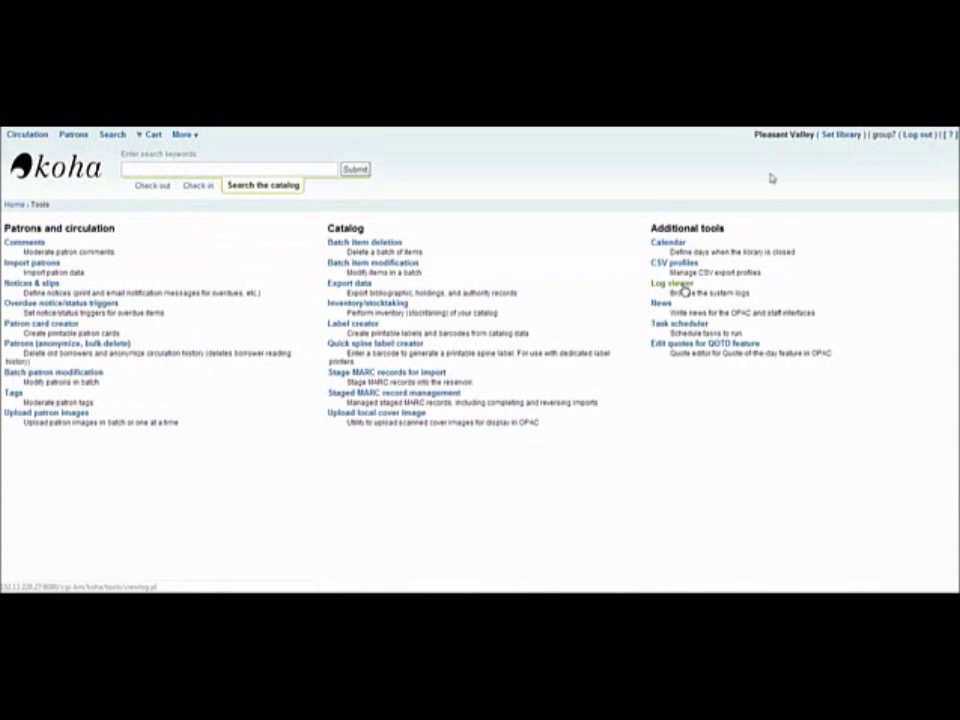
pyautogui.click(684, 287)
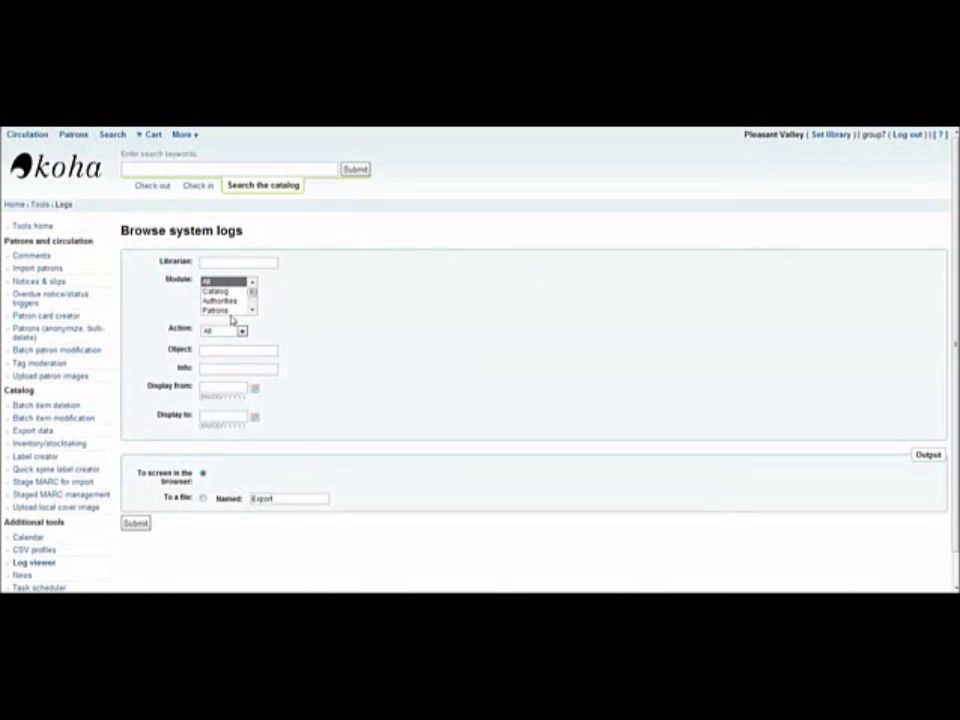
pyautogui.scroll(-2, 230, 300)
pyautogui.click(229, 302)
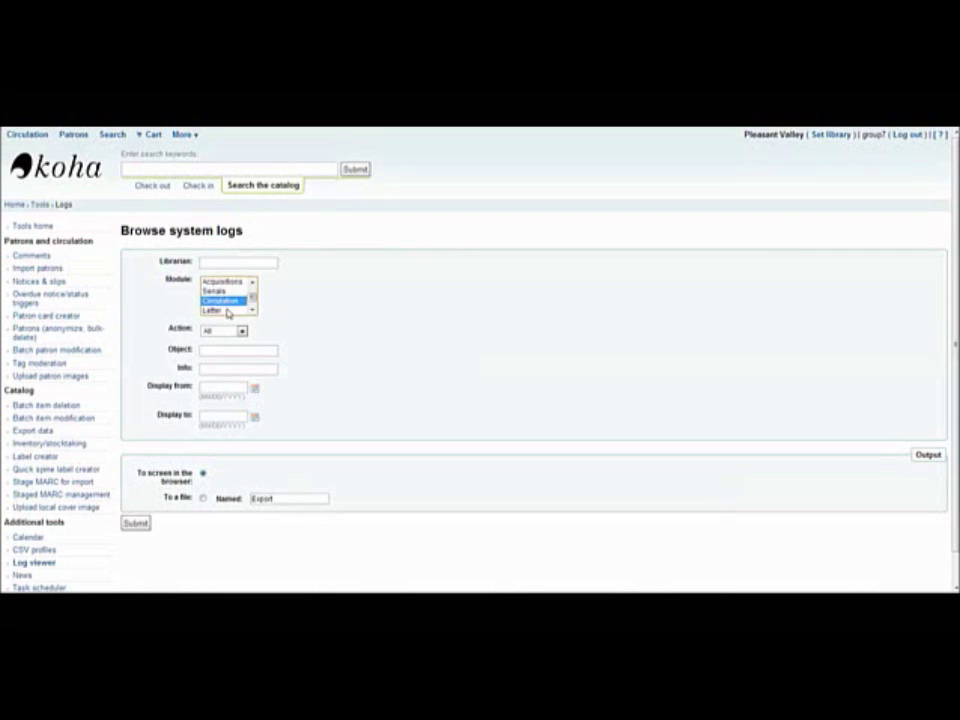
pyautogui.scroll(-1, 229, 308)
pyautogui.click(229, 333)
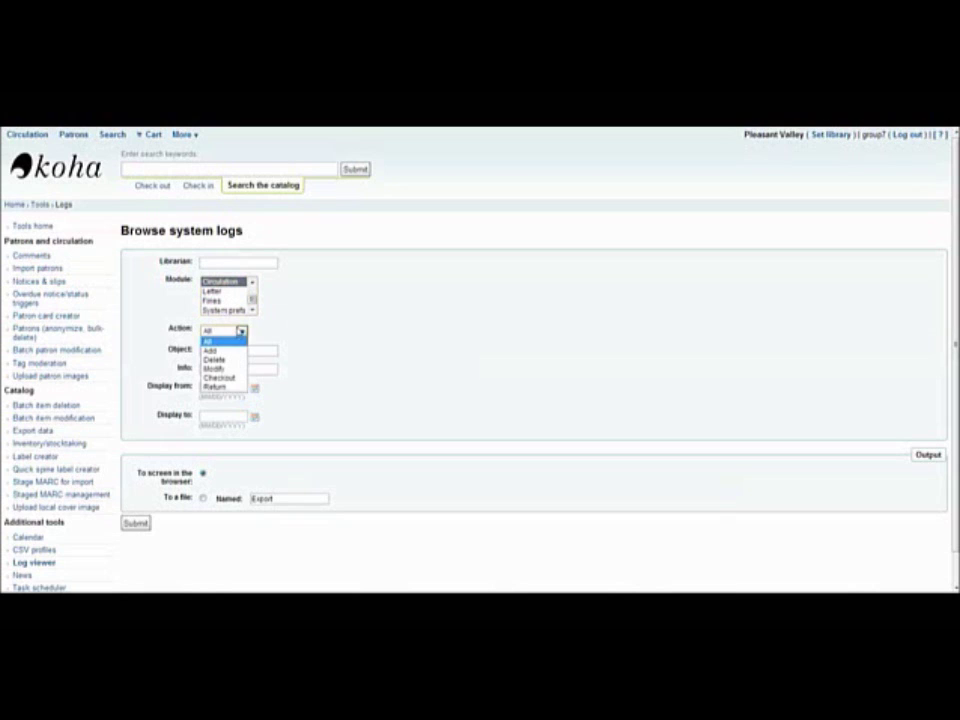
pyautogui.click(253, 340)
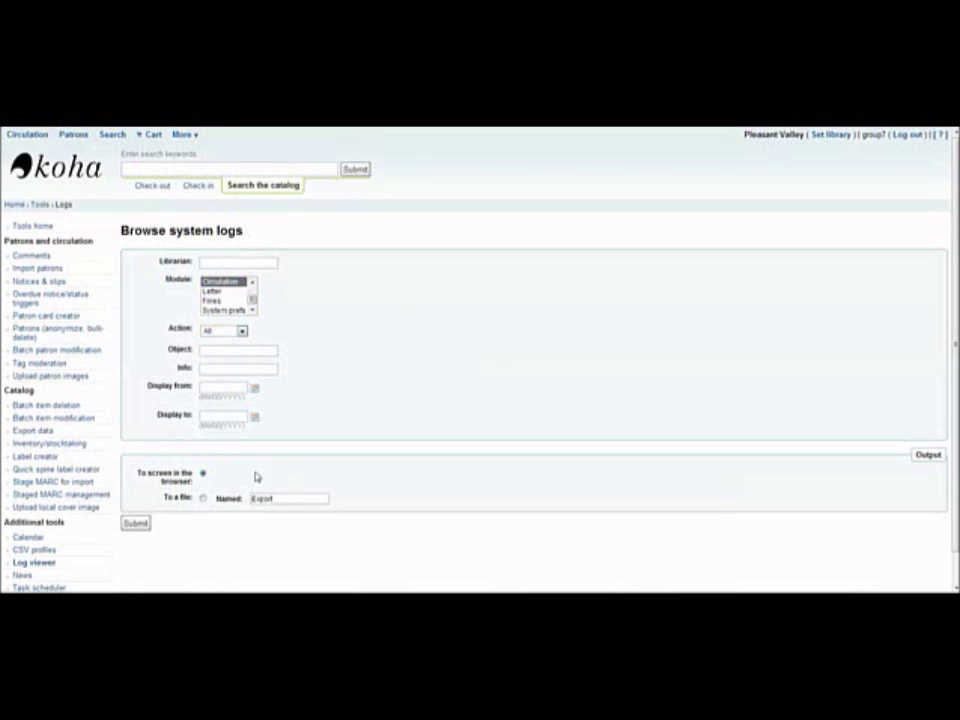
pyautogui.scroll(2, 242, 296)
pyautogui.click(240, 290)
pyautogui.click(228, 281)
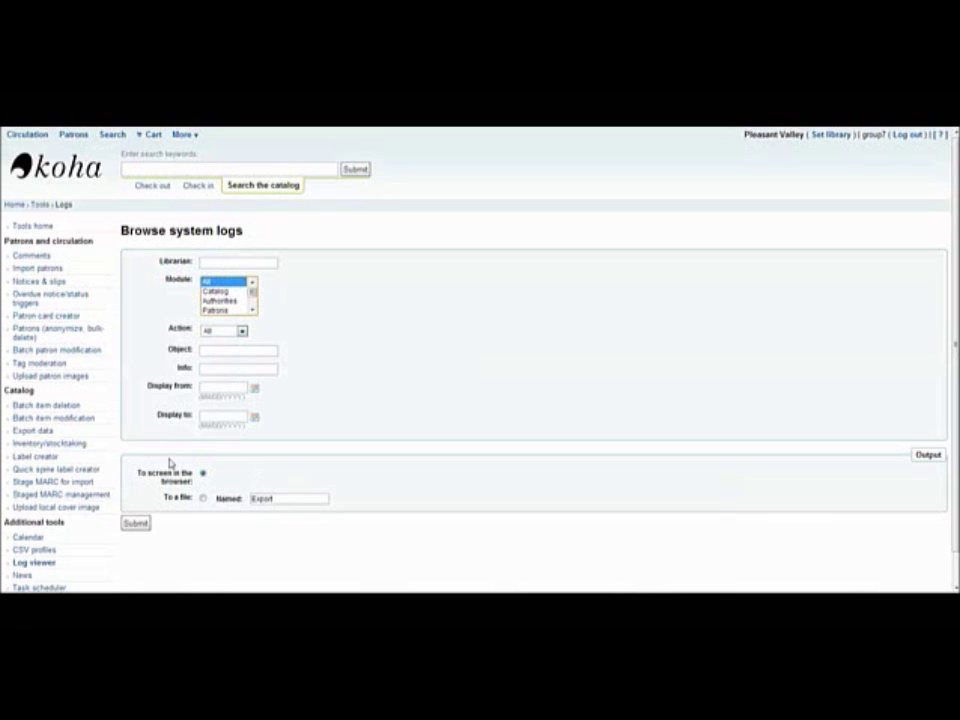
pyautogui.click(138, 525)
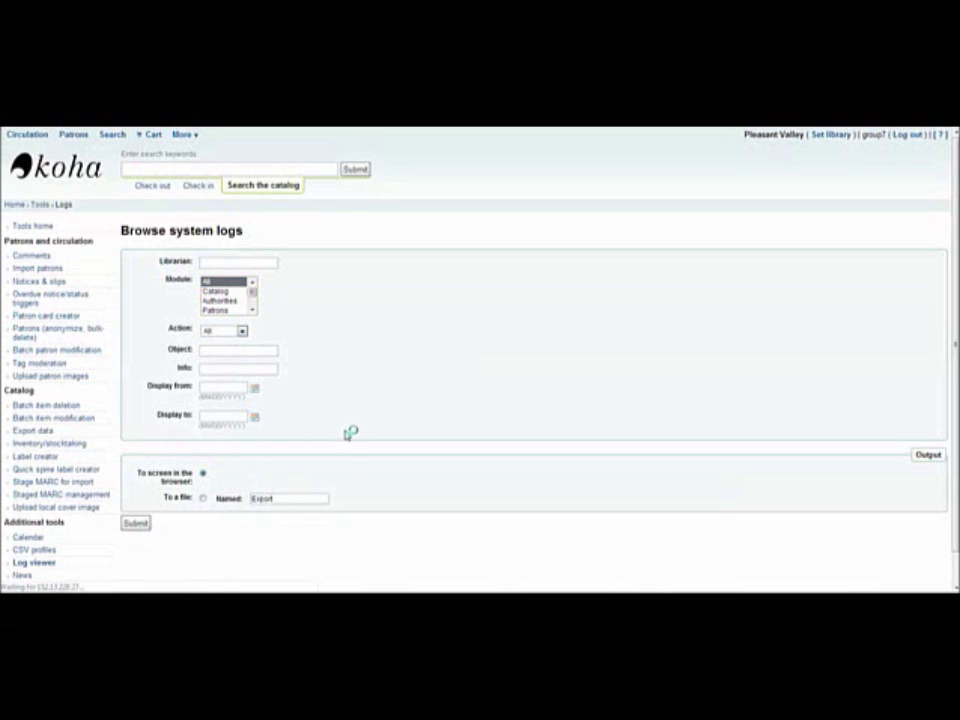
pyautogui.scroll(-3, 345, 432)
pyautogui.scroll(-2, 345, 432)
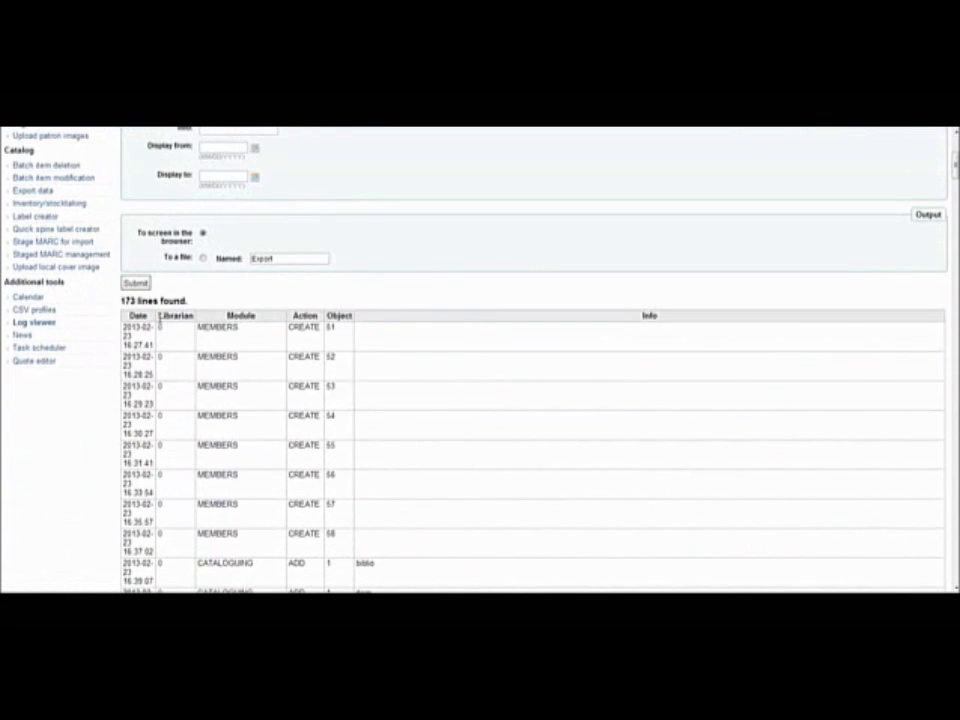